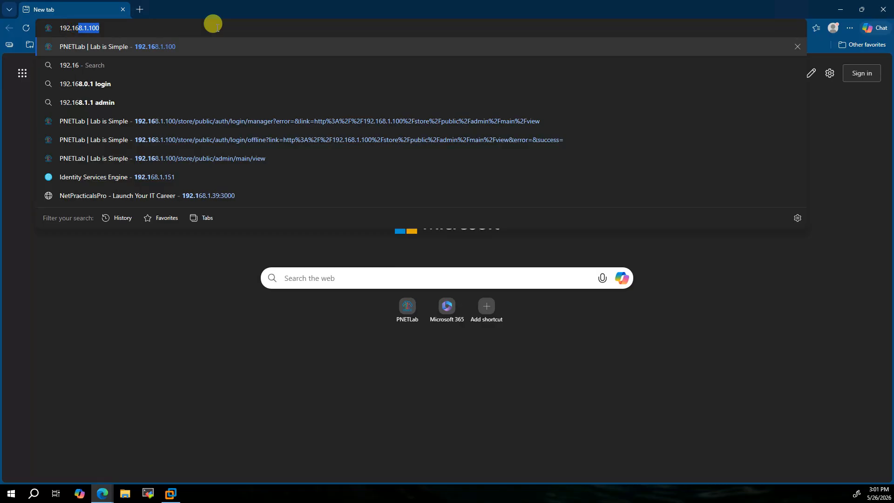
# Open the PNETLab page at 192.168.1.100 and check which templates are offered for adding a new node.
pyautogui.press('Return')
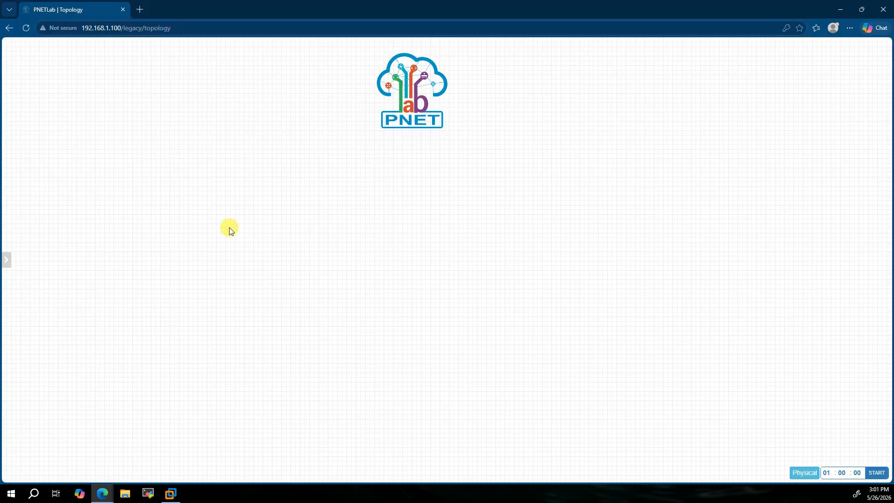
pyautogui.rightClick(193, 140)
pyautogui.click(208, 161)
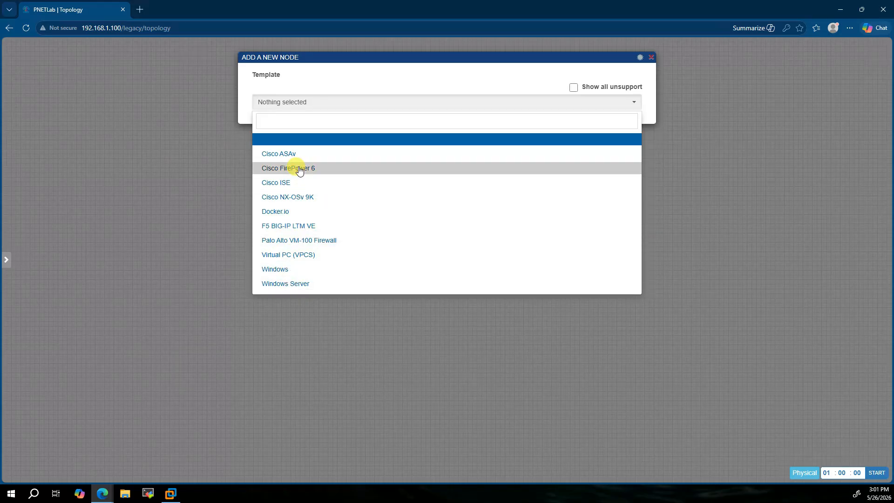
pyautogui.click(132, 192)
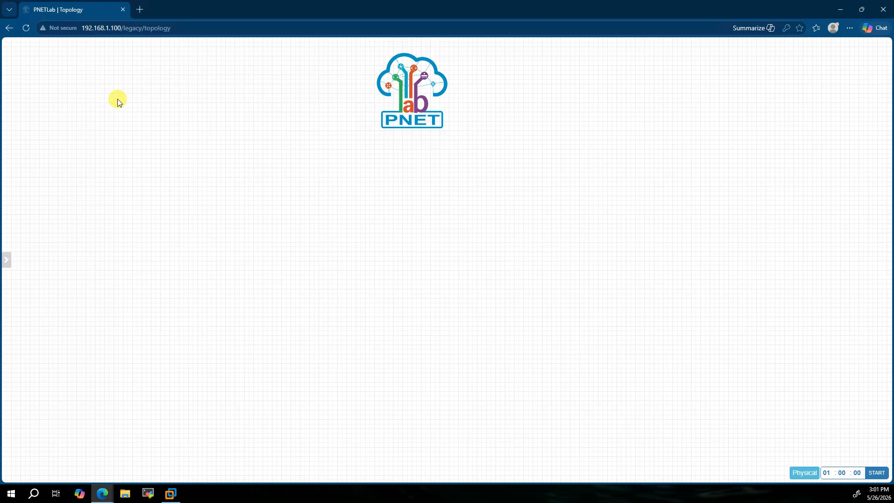
# Switch to VMware Workstation and check the console of the PNET_LAB virtual machine, releasing input back to the host.
pyautogui.click(6, 259)
pyautogui.click(171, 494)
pyautogui.click(158, 245)
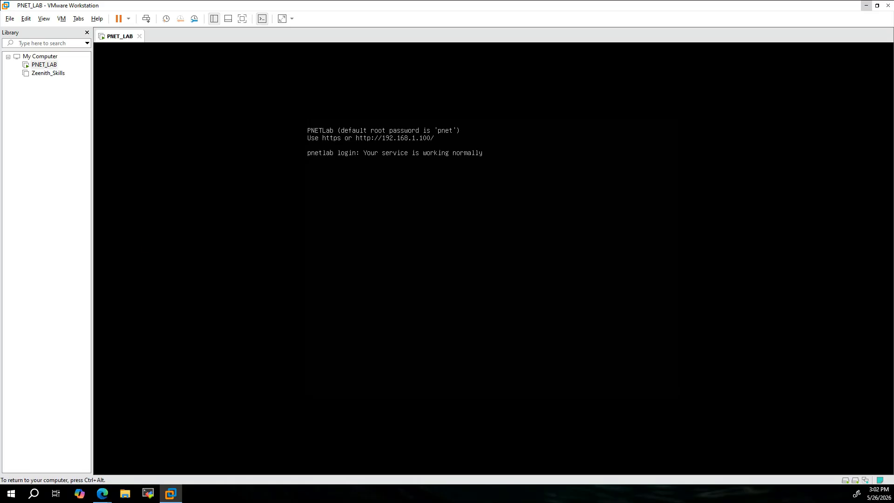
pyautogui.hotkey('ctrl', 'alt')
pyautogui.click(256, 403)
pyautogui.hotkey('ctrl', 'alt')
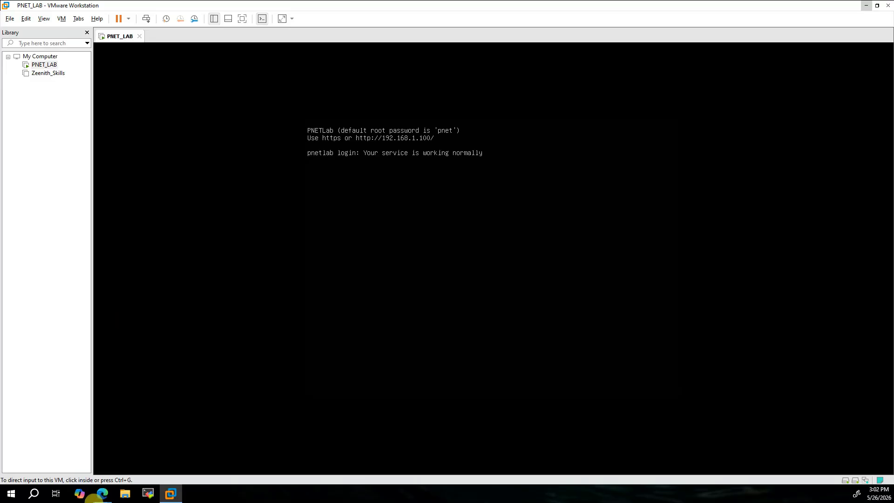
# Switch to MobaXterm, open the saved 192.168.1.100 ([PNET]) SSH session and enlarge the terminal text.
pyautogui.click(145, 495)
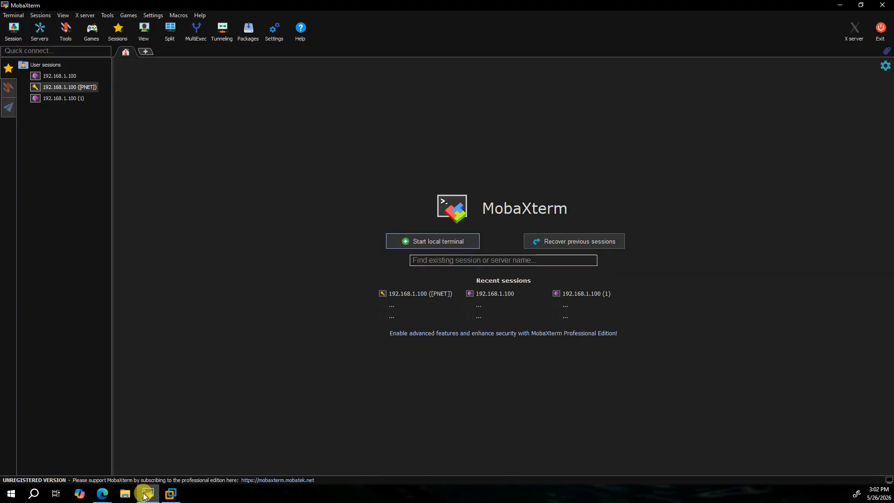
pyautogui.doubleClick(78, 88)
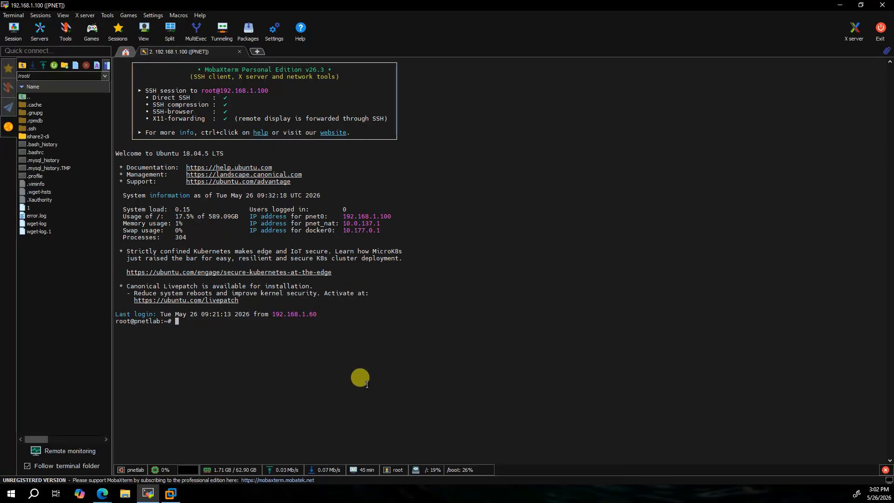
pyautogui.scroll(-2, 367, 385)
pyautogui.scroll(3, 367, 385)
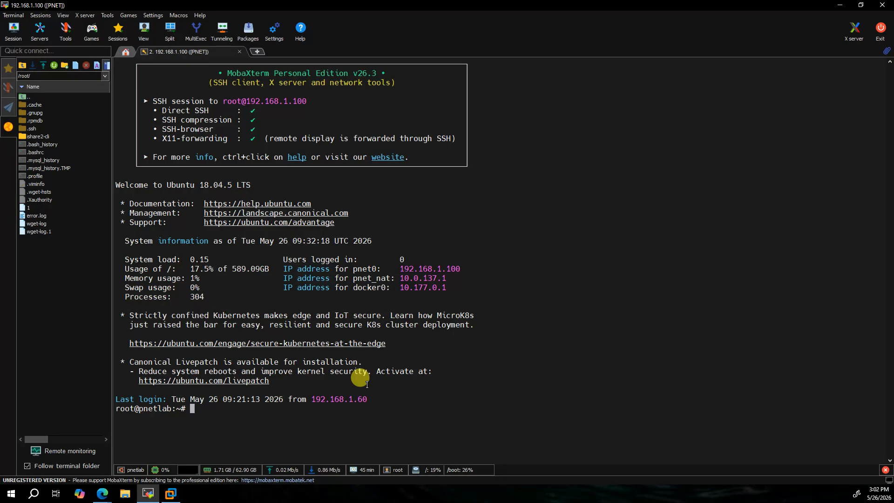
# Test the PNETLab server's internet connection by pinging google.com, stop the ping and add a few blank prompt lines.
pyautogui.write('ing google.com')
pyautogui.press('Return')
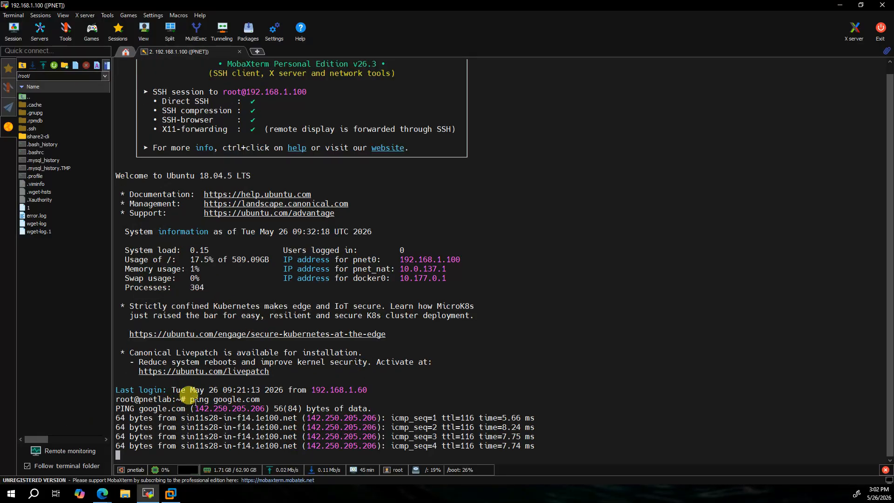
pyautogui.moveTo(190, 399); pyautogui.dragTo(300, 408)
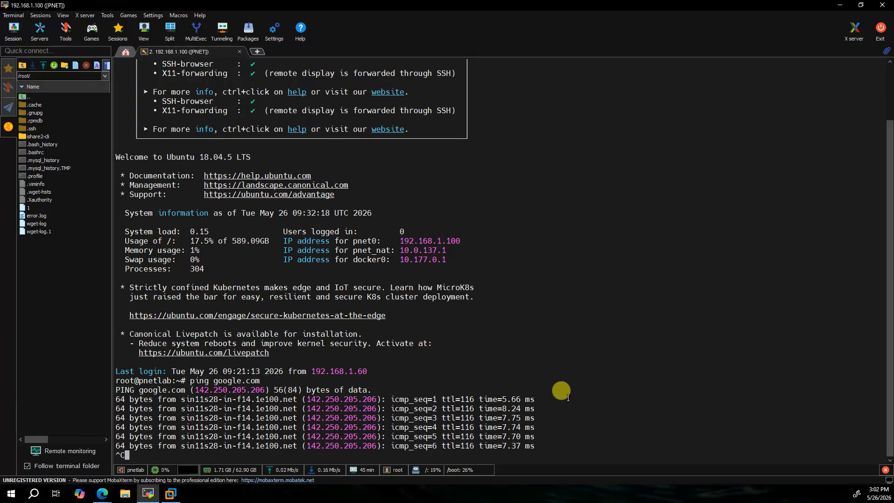
pyautogui.hotkey('ctrl', 'c')
pyautogui.press('Return')
pyautogui.press('Return')
pyautogui.press('Return')
pyautogui.press('Return')
pyautogui.press('Return')
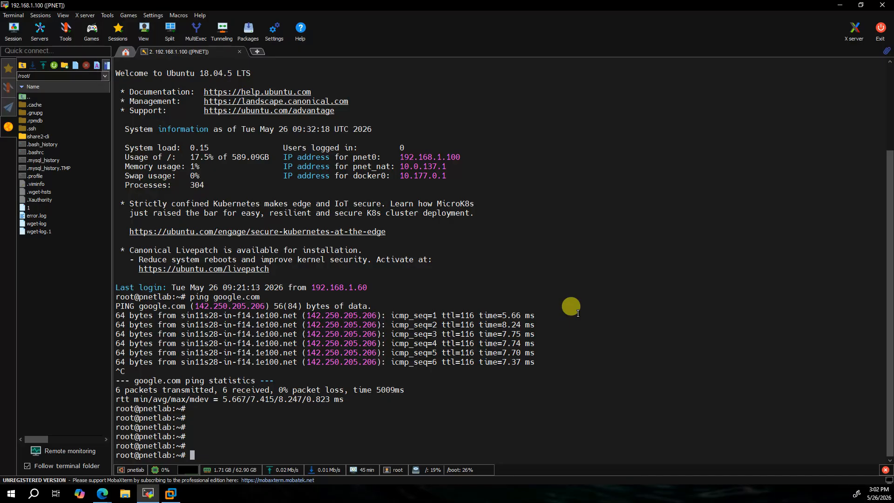
# List all downloadable lab images with the command "ishare2 search all".
pyautogui.write('isea')
pyautogui.press('BackSpace')
pyautogui.press('BackSpace')
pyautogui.press('BackSpace')
pyautogui.write('hare2')
pyautogui.write('search all')
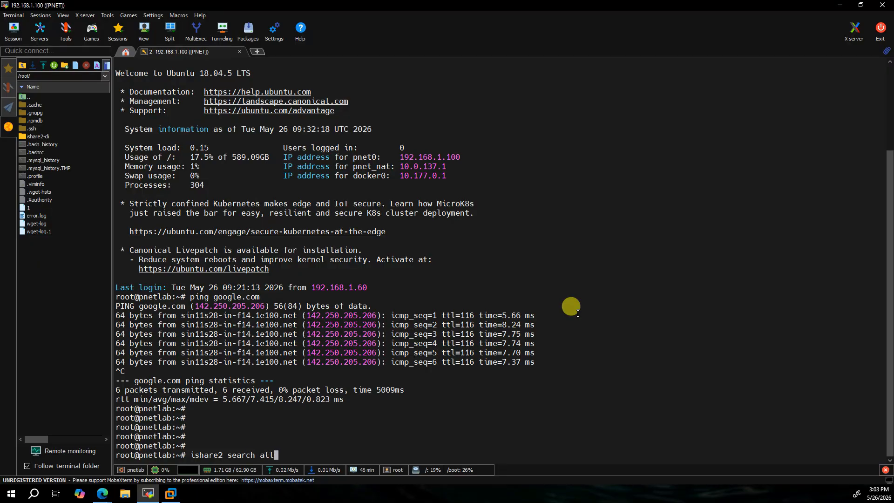
pyautogui.press('Return')
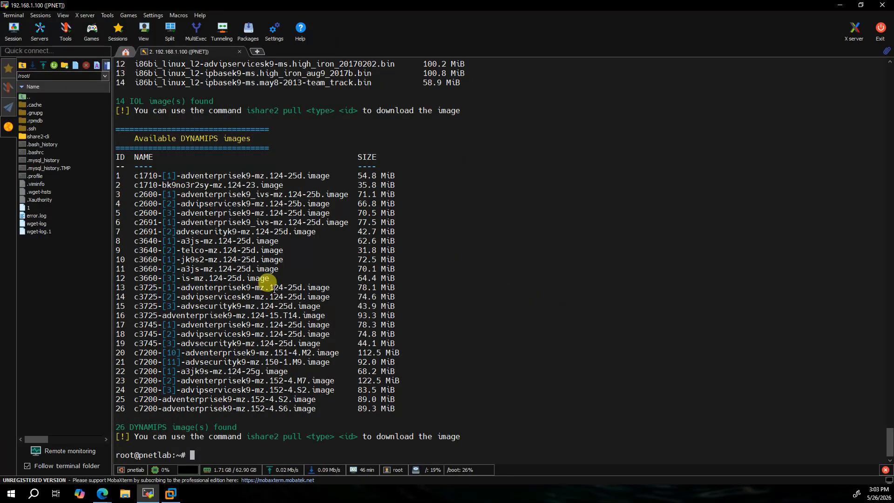
# Look back through the DYNAMIPS, IOL and QEMU image lists up to the start of the search output.
pyautogui.scroll(5, 282, 269)
pyautogui.scroll(15, 283, 269)
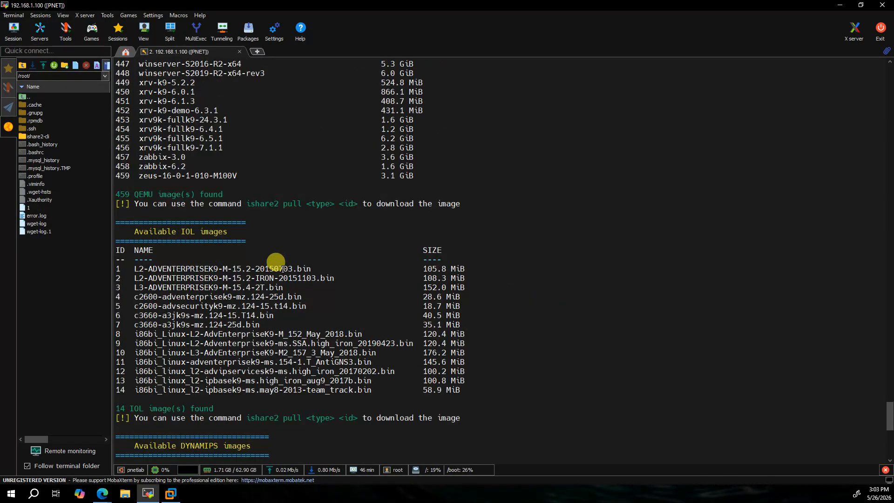
pyautogui.scroll(20, 283, 269)
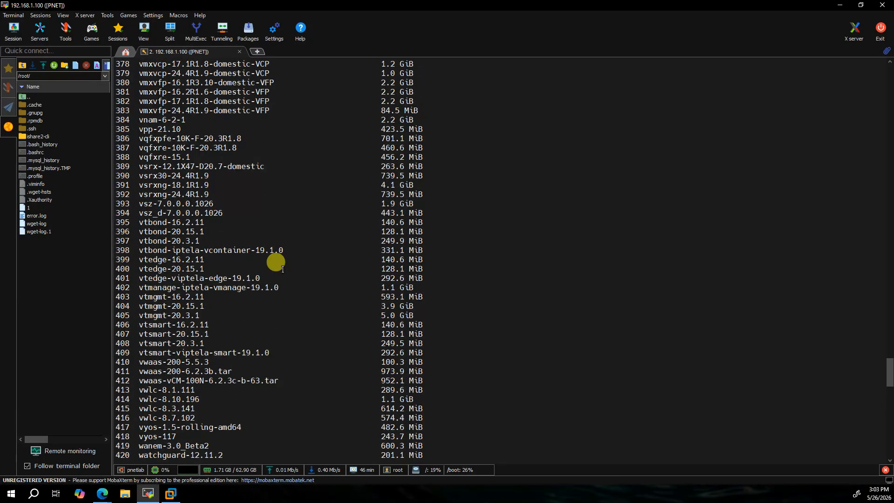
pyautogui.scroll(20, 283, 269)
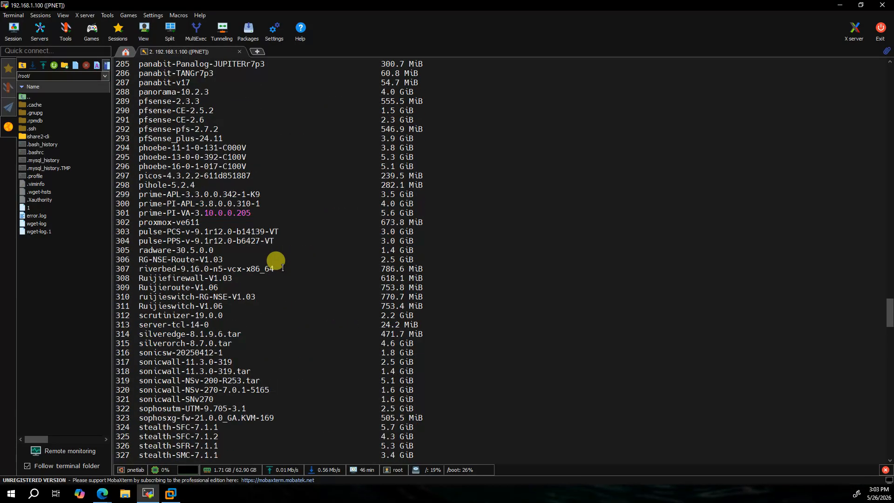
pyautogui.scroll(20, 283, 268)
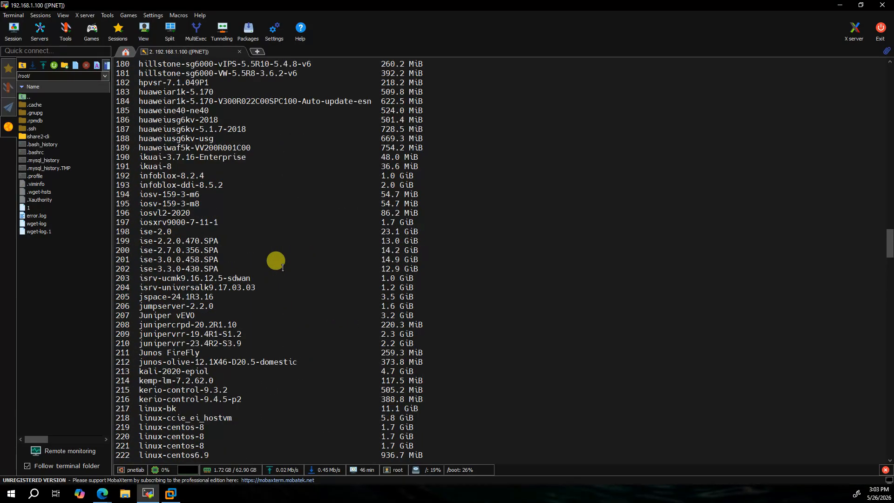
pyautogui.scroll(20, 283, 269)
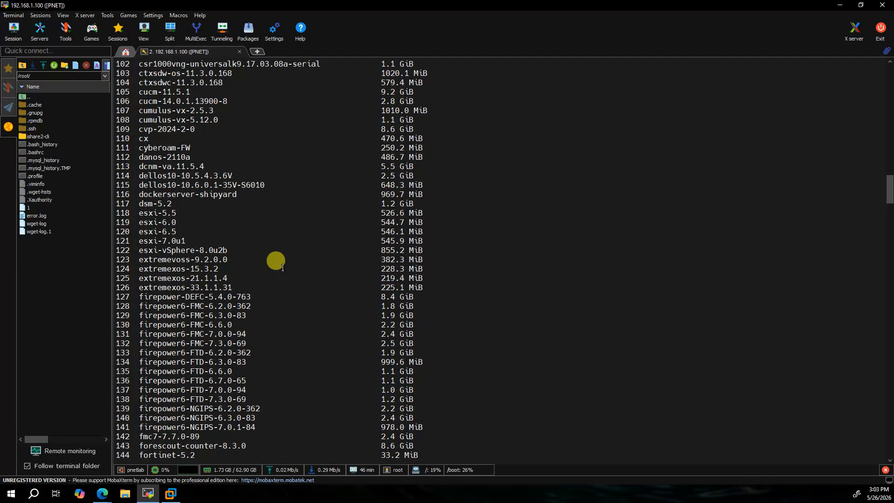
pyautogui.scroll(20, 283, 268)
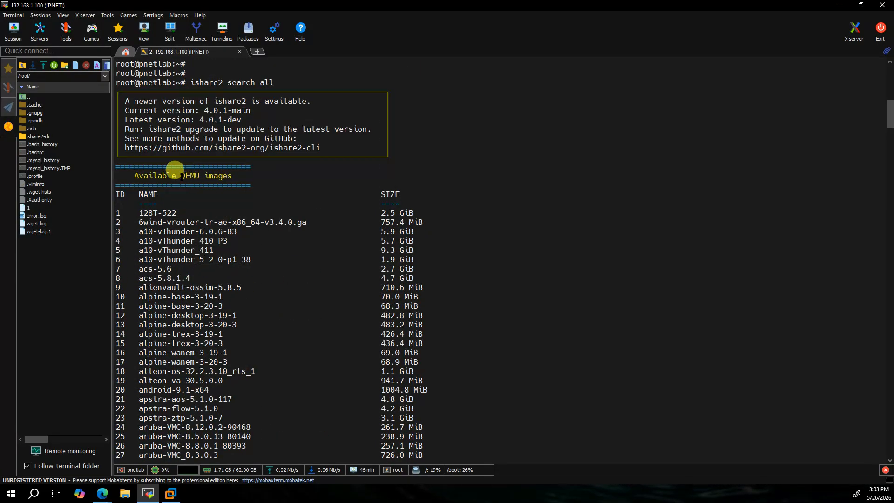
# Examine the beginning of the QEMU image list, highlighting the heading and the Alpine, ASA/ASAv and BIG-IP entries.
pyautogui.scroll(-7, 141, 283)
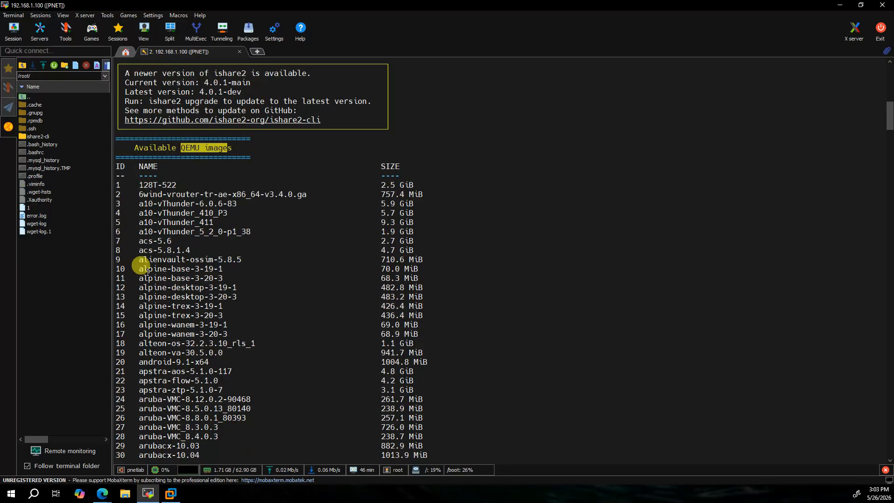
pyautogui.moveTo(143, 138); pyautogui.dragTo(255, 223)
pyautogui.scroll(-2, 239, 299)
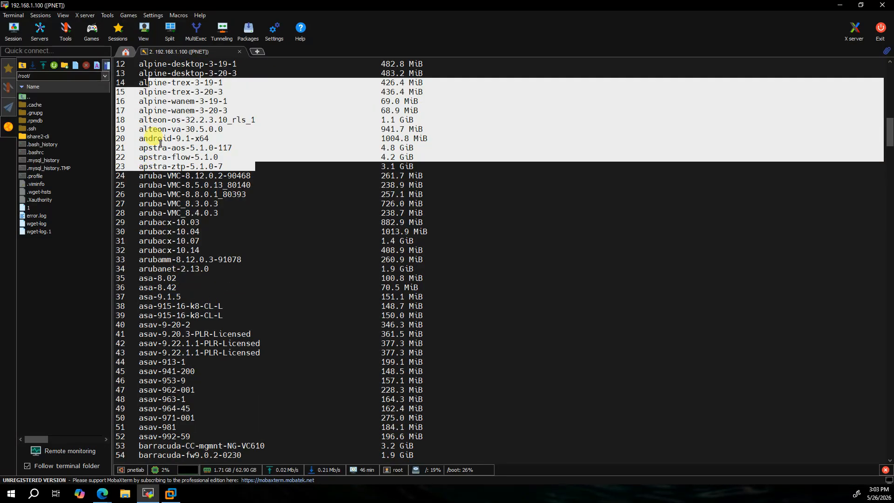
pyautogui.scroll(-3, 195, 293)
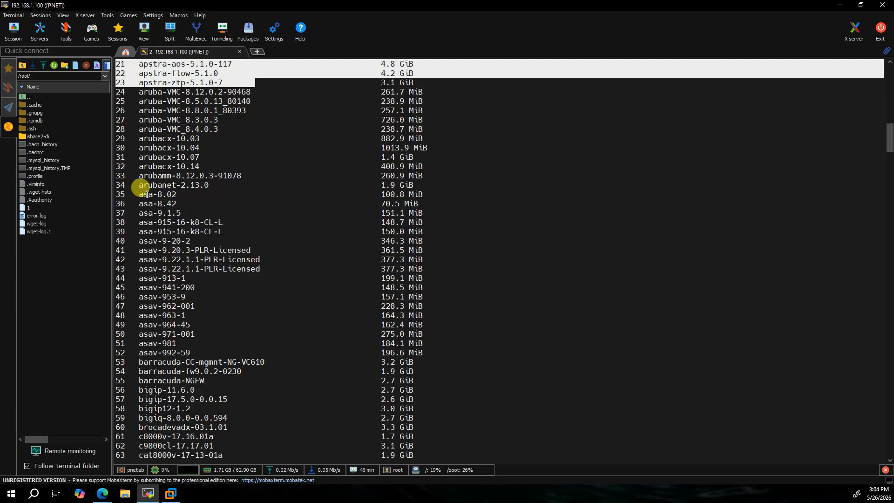
pyautogui.moveTo(143, 193); pyautogui.dragTo(435, 351)
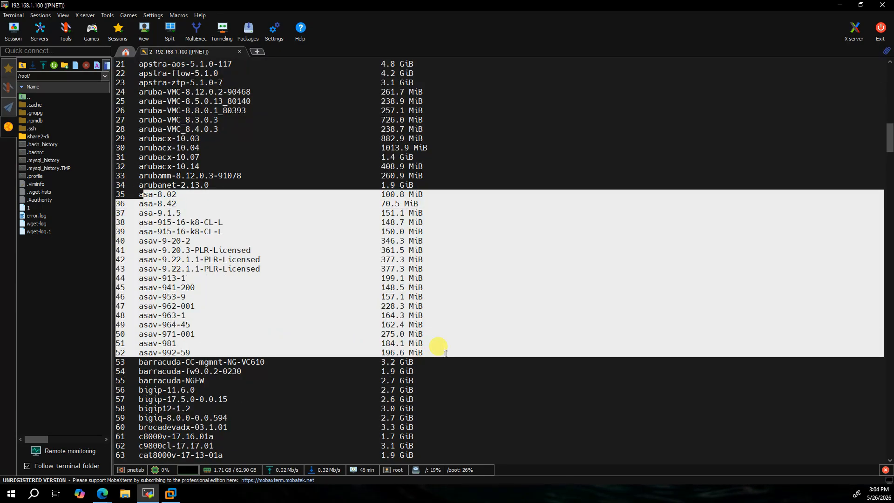
pyautogui.scroll(-3, 243, 351)
pyautogui.moveTo(129, 306); pyautogui.dragTo(524, 335)
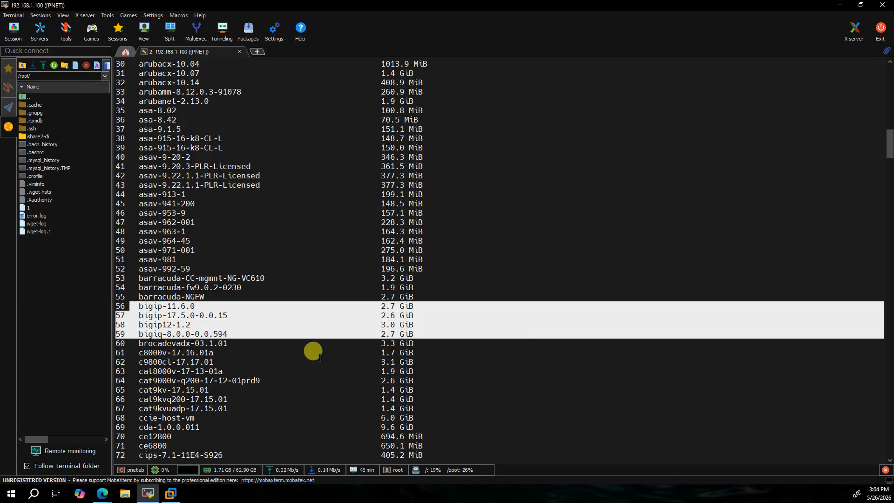
# Examine the next QEMU images, highlighting the csr1000v, Firepower and Fortinet entries.
pyautogui.scroll(-6, 294, 349)
pyautogui.scroll(-3, 187, 347)
pyautogui.scroll(-5, 156, 353)
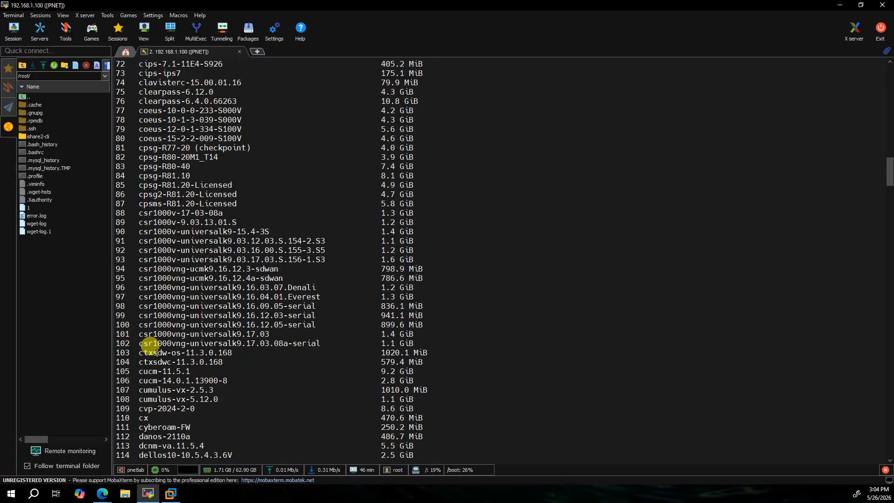
pyautogui.moveTo(134, 231); pyautogui.dragTo(549, 331)
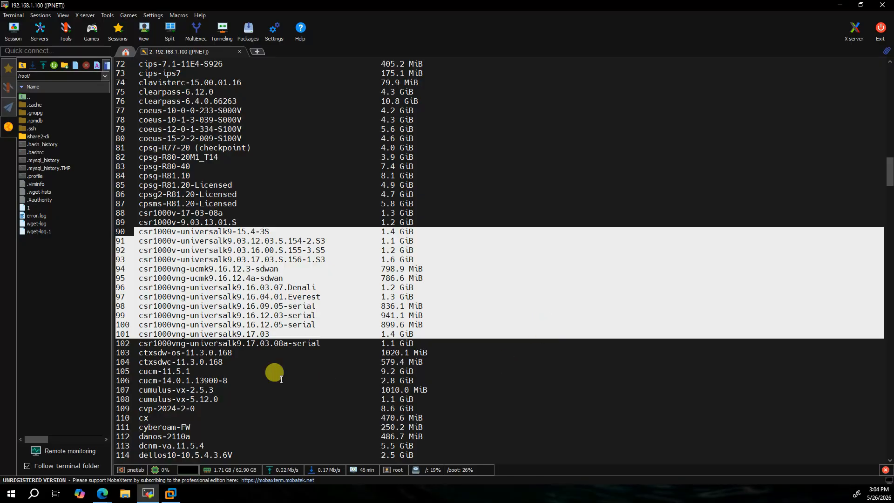
pyautogui.scroll(-9, 274, 369)
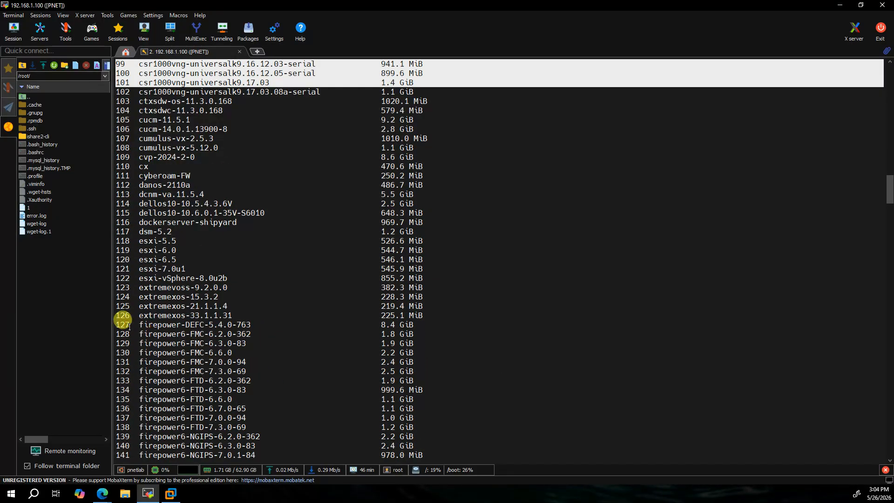
pyautogui.moveTo(123, 325); pyautogui.dragTo(562, 424)
pyautogui.scroll(-3, 329, 403)
pyautogui.scroll(-1, 330, 403)
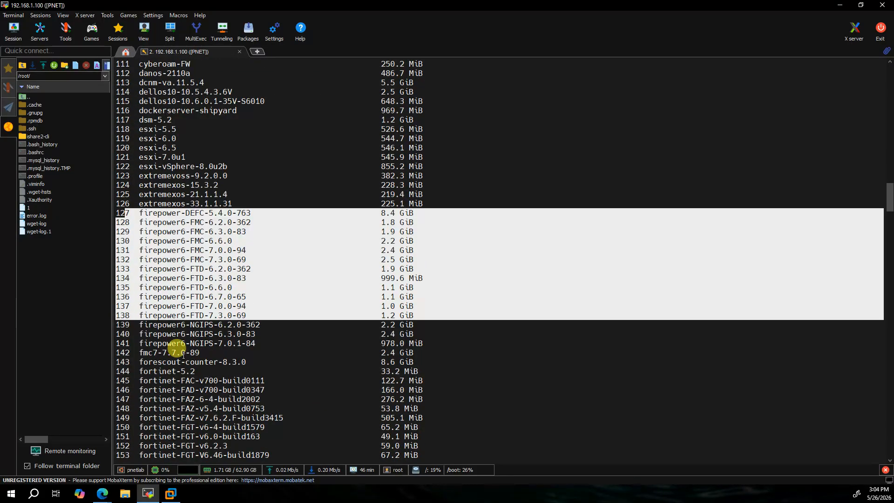
pyautogui.scroll(-4, 172, 335)
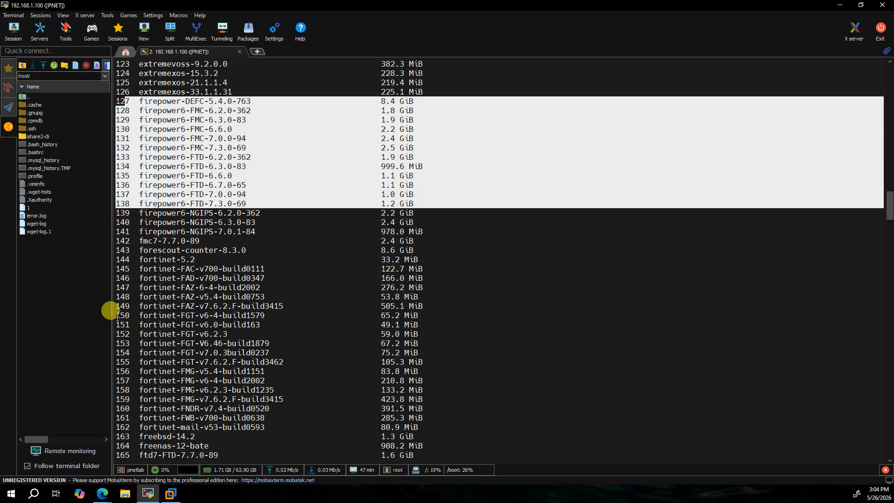
pyautogui.moveTo(137, 269); pyautogui.dragTo(471, 456)
# Examine further QEMU images, highlighting the IOSv, ISE, Juniper and Linux entries.
pyautogui.scroll(-15, 383, 419)
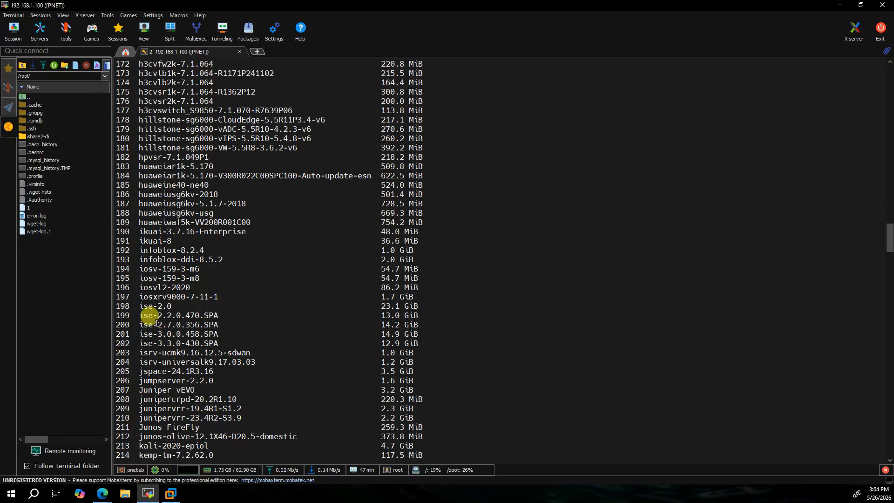
pyautogui.moveTo(118, 282); pyautogui.dragTo(420, 285)
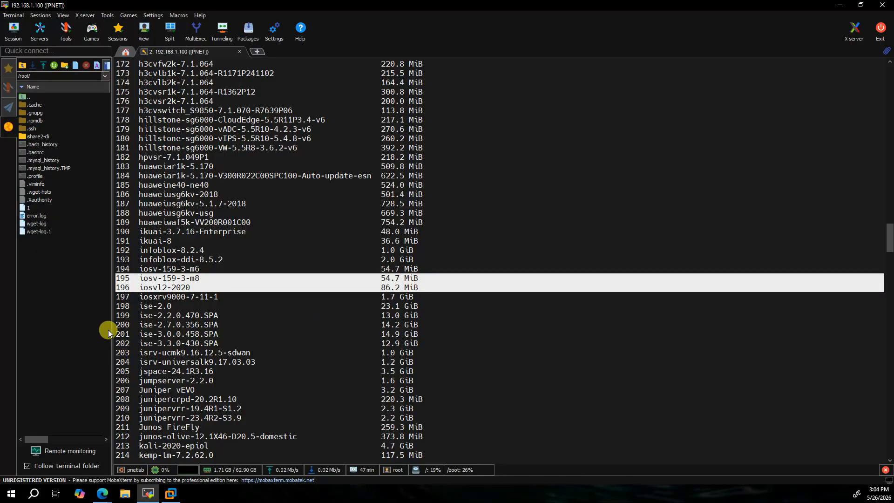
pyautogui.moveTo(117, 316); pyautogui.dragTo(758, 348)
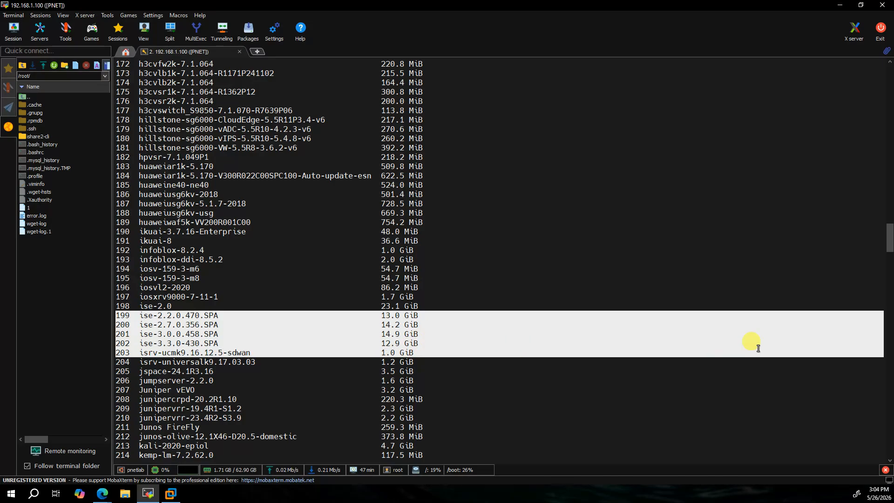
pyautogui.scroll(-6, 372, 377)
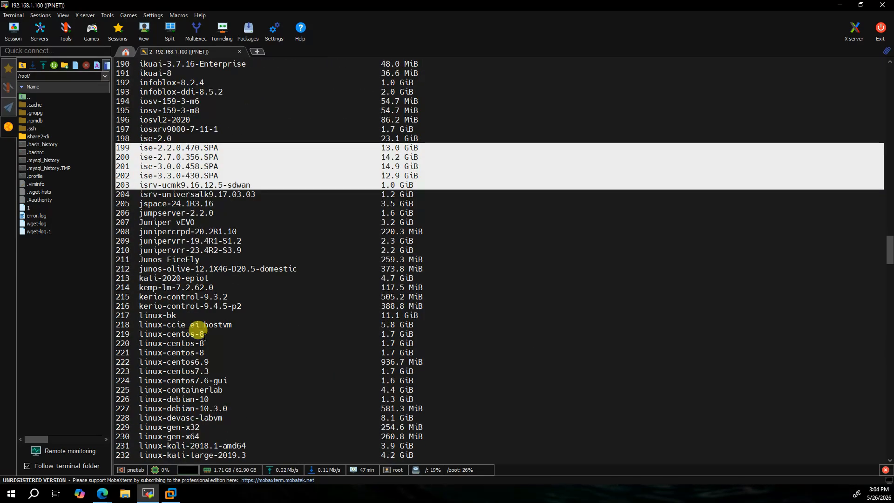
pyautogui.moveTo(120, 222); pyautogui.dragTo(380, 268)
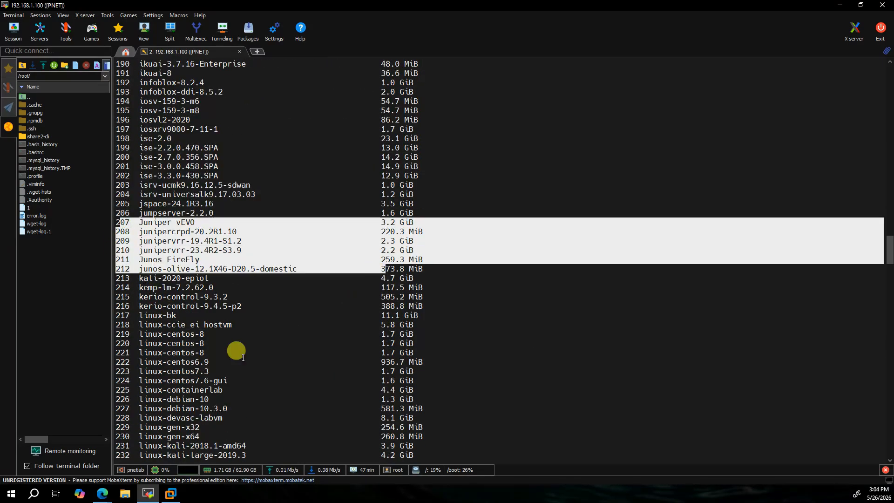
pyautogui.moveTo(118, 331); pyautogui.dragTo(462, 424)
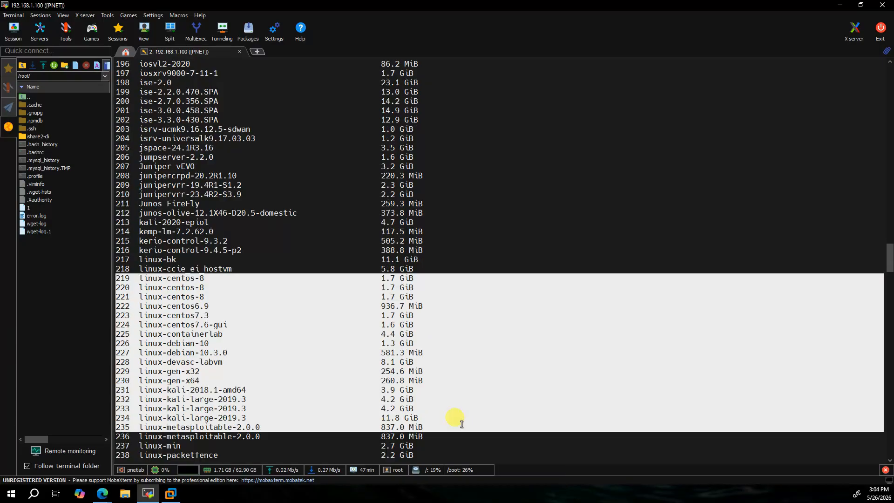
# Look through the remaining QEMU images and examine the IOL image list, highlighting its heading and entries.
pyautogui.scroll(-15, 462, 425)
pyautogui.scroll(-20, 359, 425)
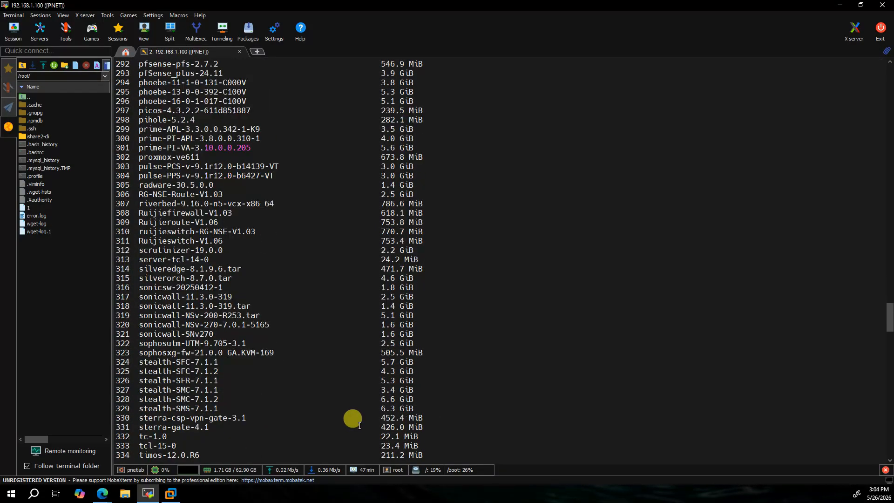
pyautogui.scroll(-20, 358, 426)
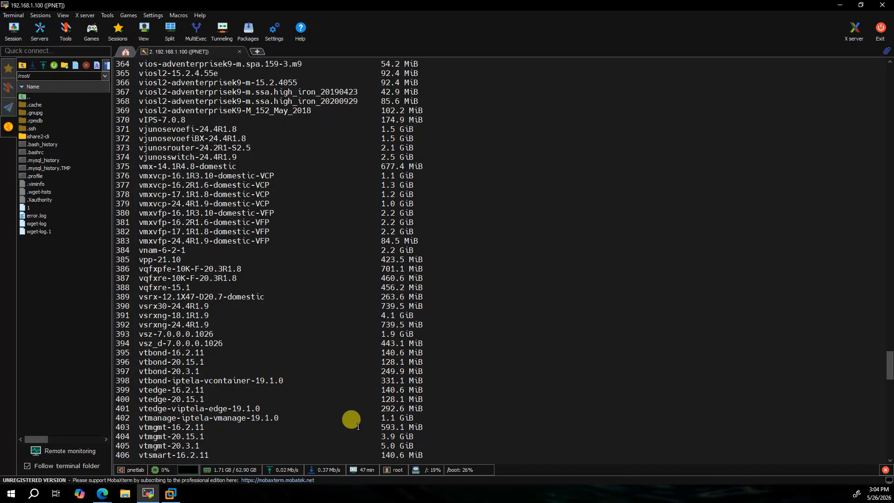
pyautogui.scroll(-5, 358, 426)
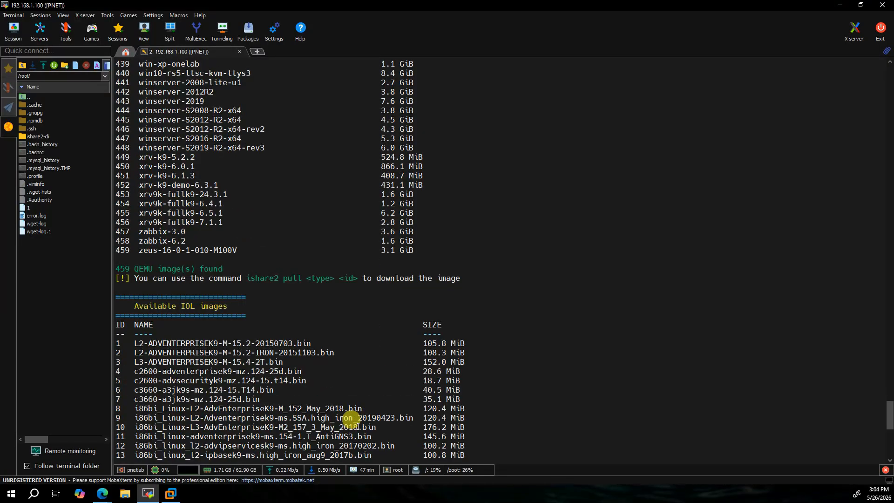
pyautogui.scroll(-6, 350, 417)
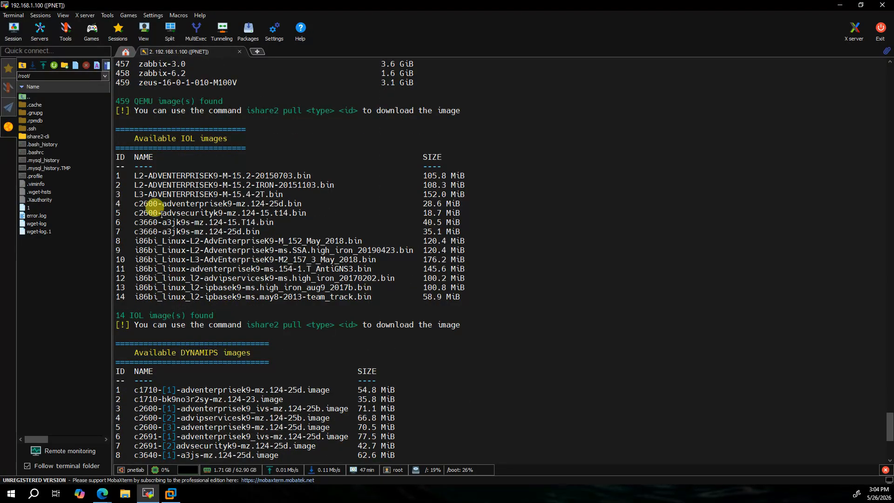
pyautogui.moveTo(132, 138); pyautogui.dragTo(278, 138)
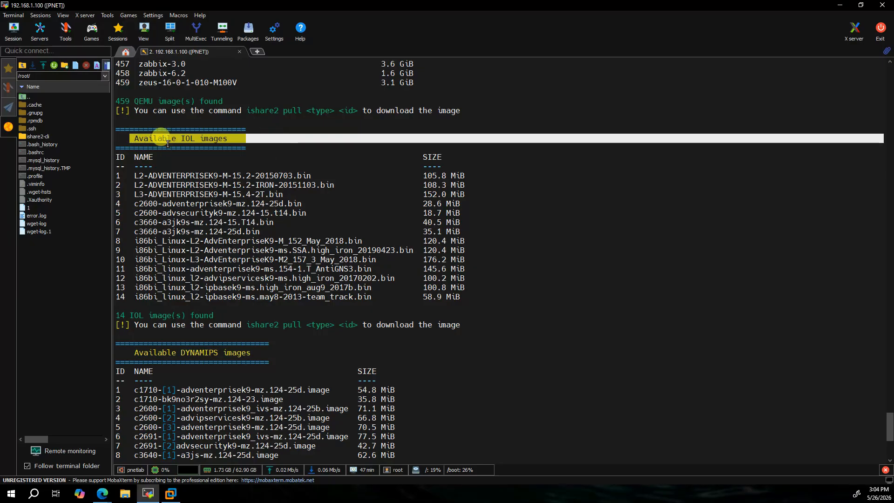
pyautogui.moveTo(120, 183); pyautogui.dragTo(542, 298)
pyautogui.click(184, 253)
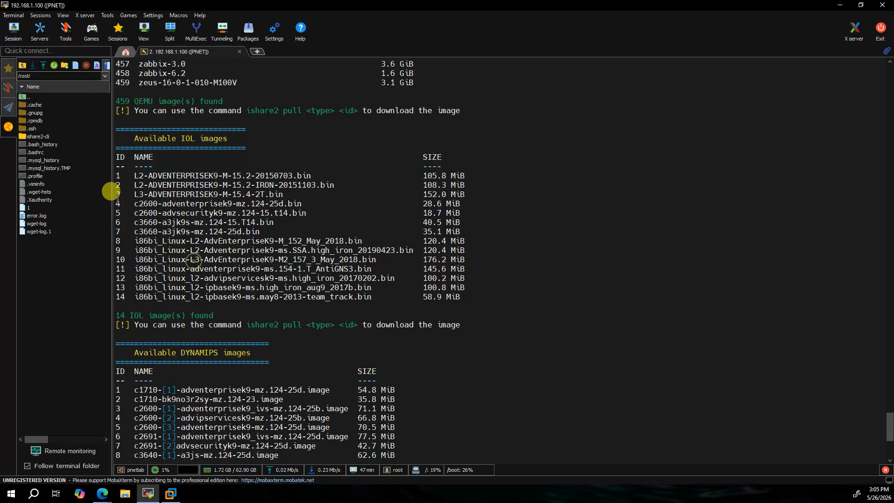
# Examine the IOL images by group, highlighting the L3, L2, c2600/c3660 and i86bi_Linux entries.
pyautogui.moveTo(126, 195); pyautogui.dragTo(445, 193)
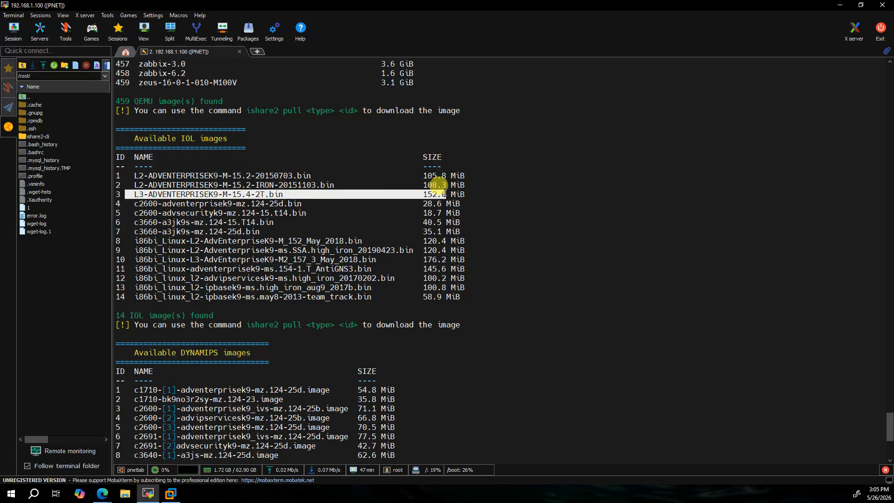
pyautogui.moveTo(129, 176); pyautogui.dragTo(315, 185)
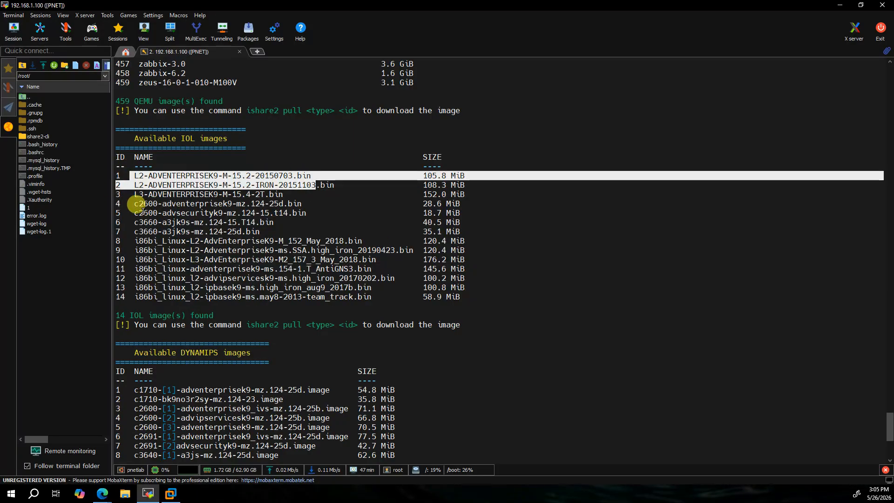
pyautogui.moveTo(129, 205); pyautogui.dragTo(525, 233)
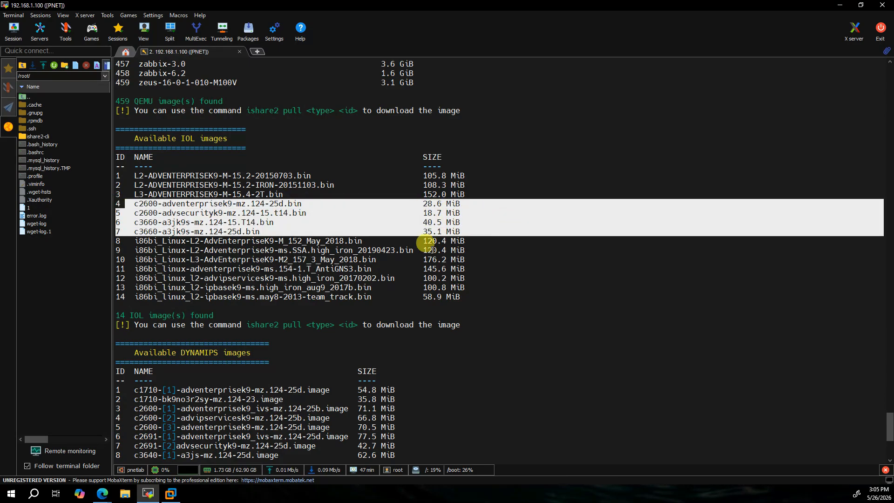
pyautogui.click(125, 238)
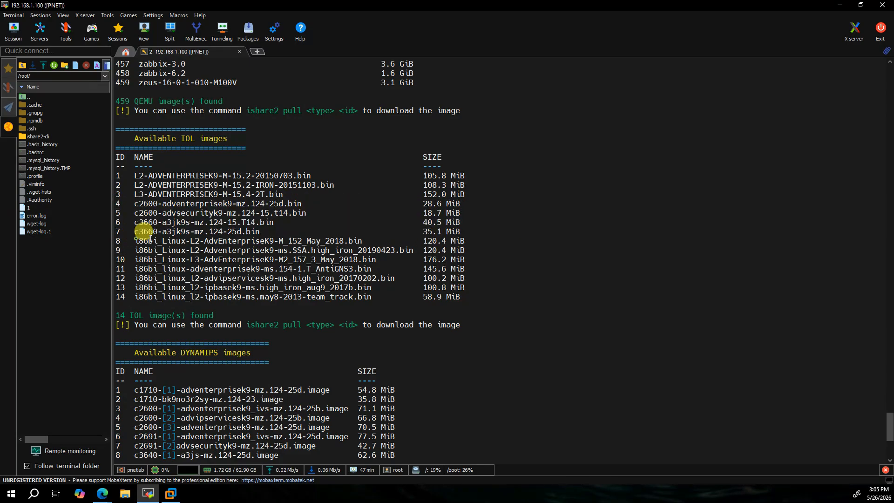
pyautogui.moveTo(135, 239); pyautogui.dragTo(546, 251)
pyautogui.moveTo(132, 260); pyautogui.dragTo(499, 259)
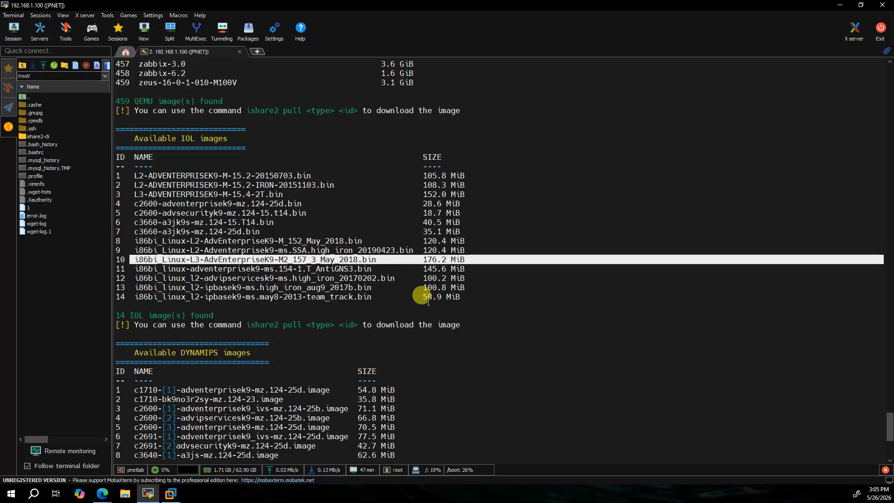
# Compare the first three ADVENTERPRISEK9 images with the other IOL entries, highlighting IDs 1 to 3.
pyautogui.click(150, 193)
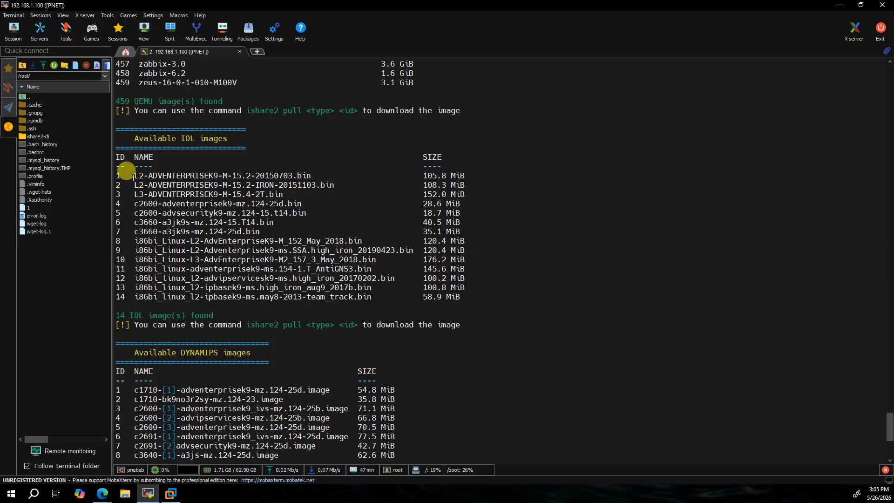
pyautogui.moveTo(130, 175); pyautogui.dragTo(469, 196)
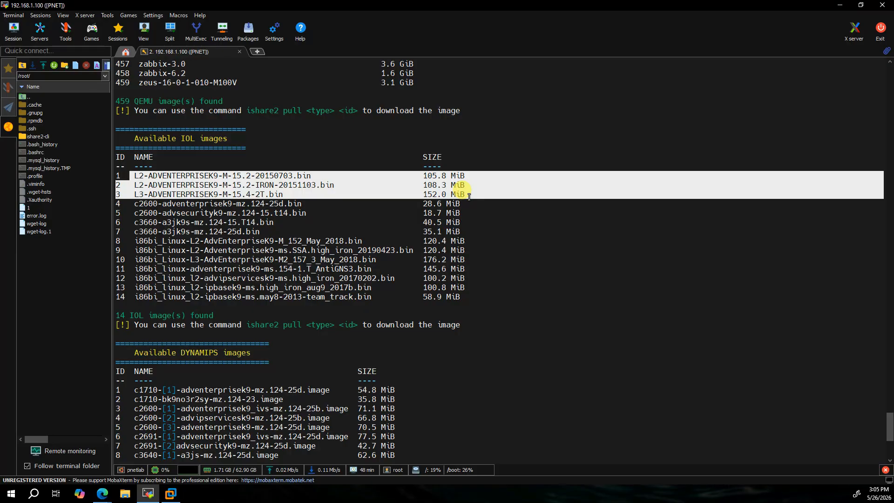
pyautogui.click(134, 177)
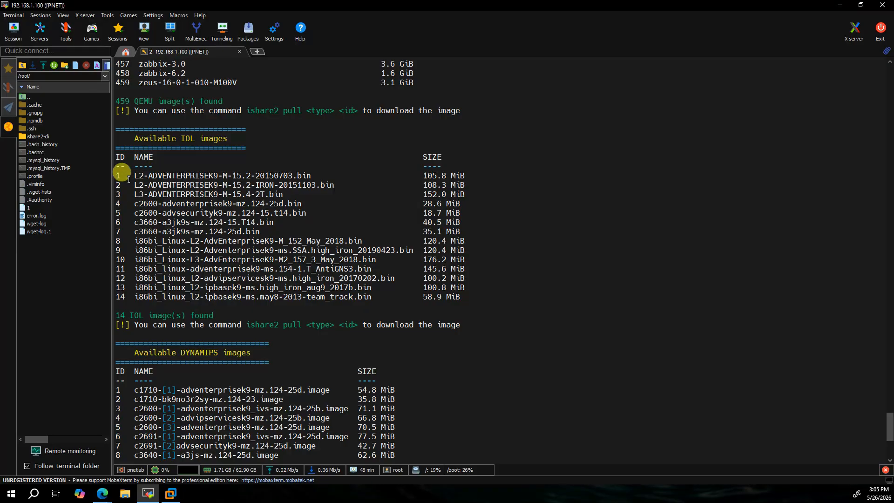
pyautogui.moveTo(118, 178); pyautogui.dragTo(563, 192)
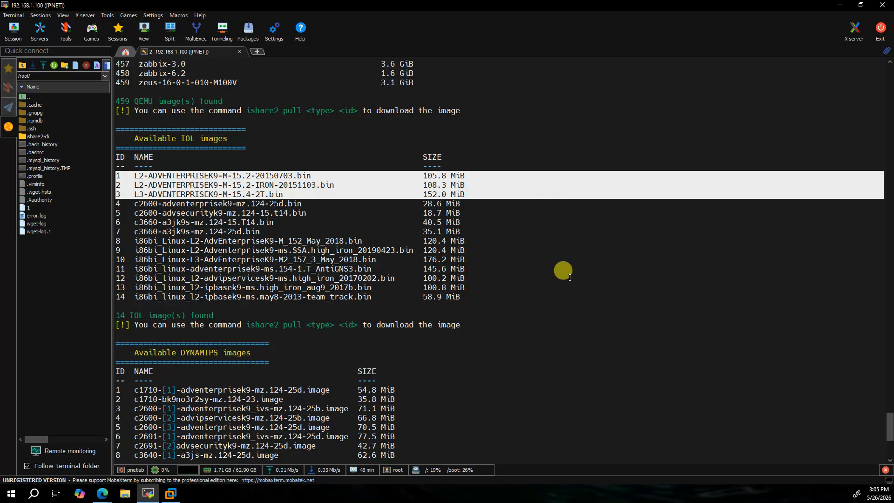
pyautogui.moveTo(124, 219); pyautogui.dragTo(568, 310)
pyautogui.click(184, 177)
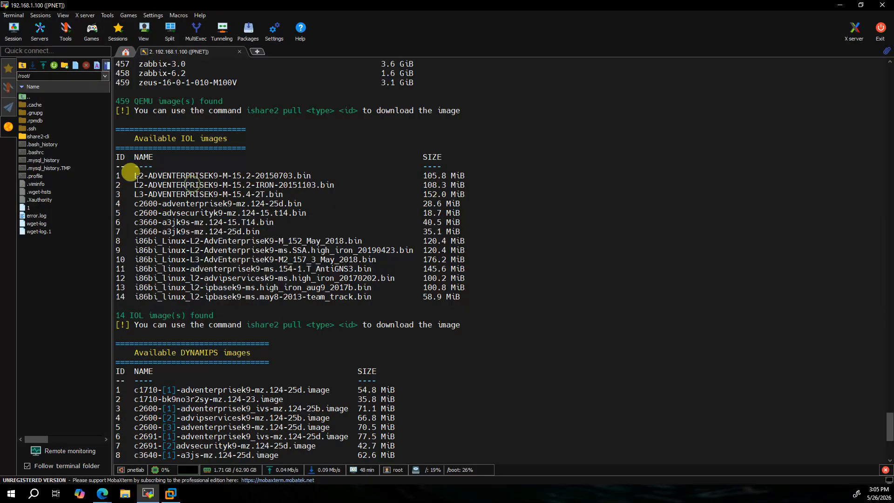
pyautogui.moveTo(116, 175); pyautogui.dragTo(539, 190)
pyautogui.click(547, 235)
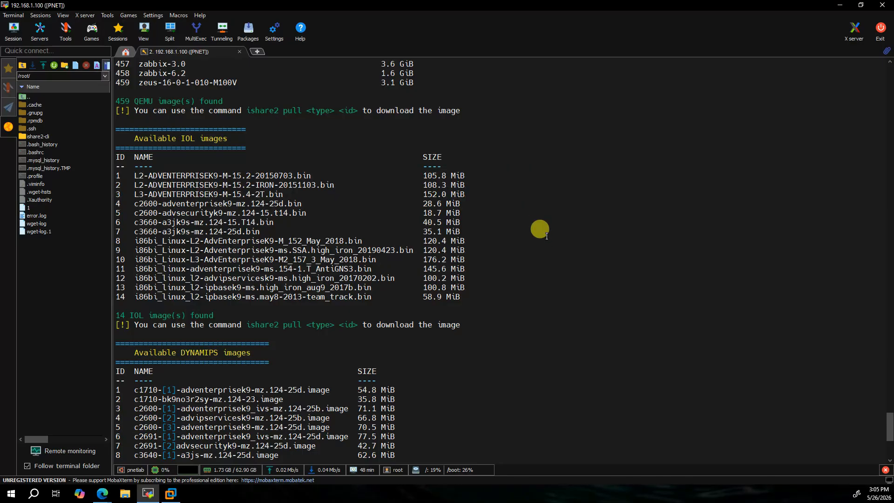
# Examine the ishare2 pull <type> <id> syntax, highlighting the type placeholder and the DYNAMIPS and IOL names in the list headings.
pyautogui.press('Return')
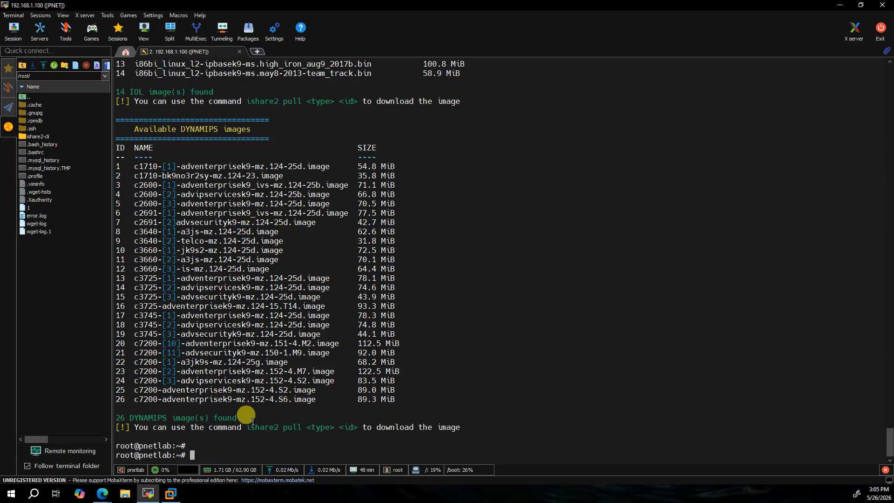
pyautogui.moveTo(247, 428); pyautogui.dragTo(358, 429)
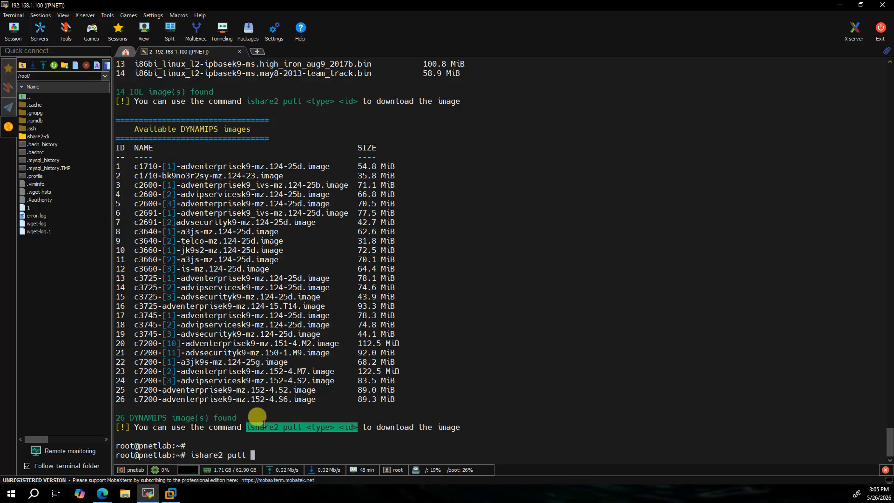
pyautogui.click(314, 428)
pyautogui.doubleClick(313, 429)
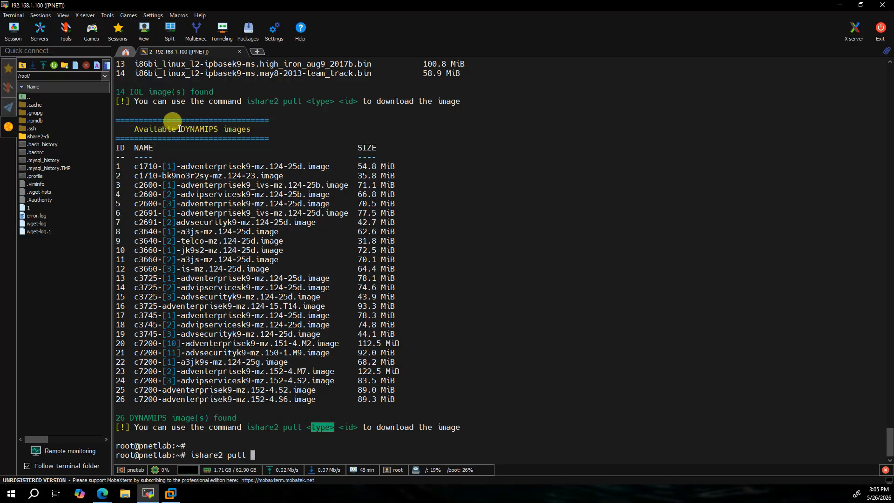
pyautogui.moveTo(181, 128); pyautogui.dragTo(232, 130)
pyautogui.scroll(7, 261, 186)
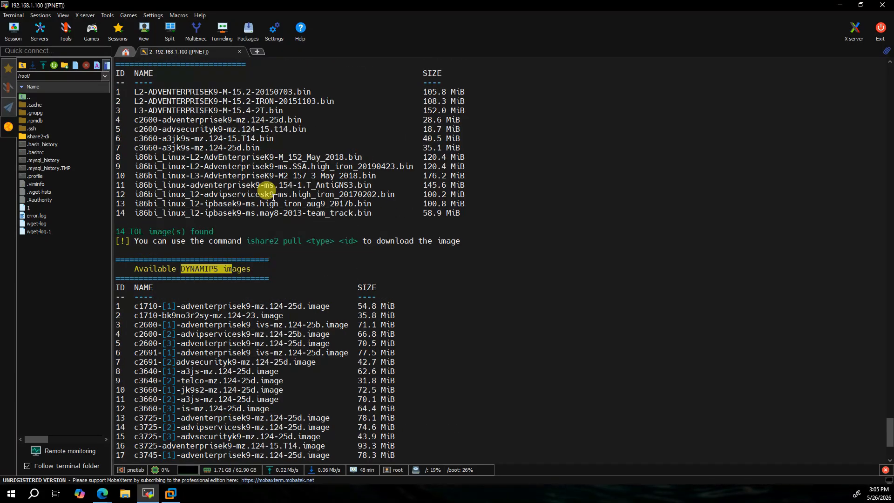
pyautogui.doubleClick(187, 110)
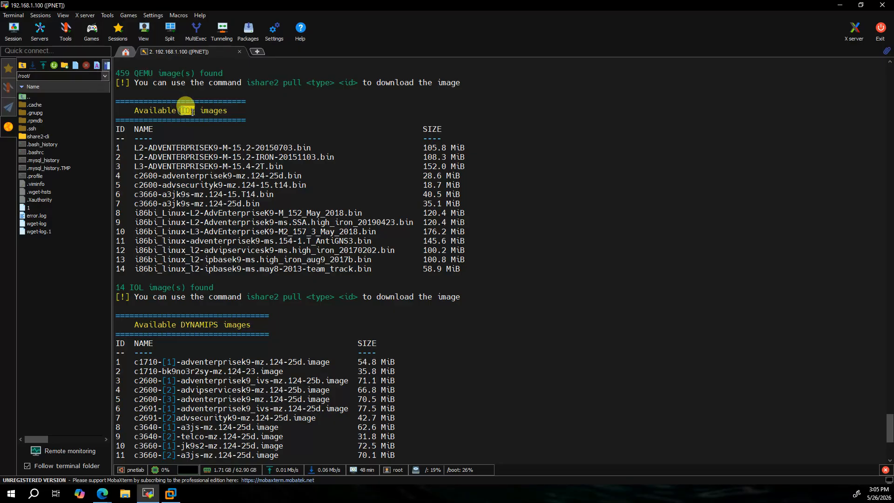
# Enter the command ishare2 pull iol at the prompt and check the ID column of the IOL image list.
pyautogui.click(289, 263)
pyautogui.write('ishare2 pull iol')
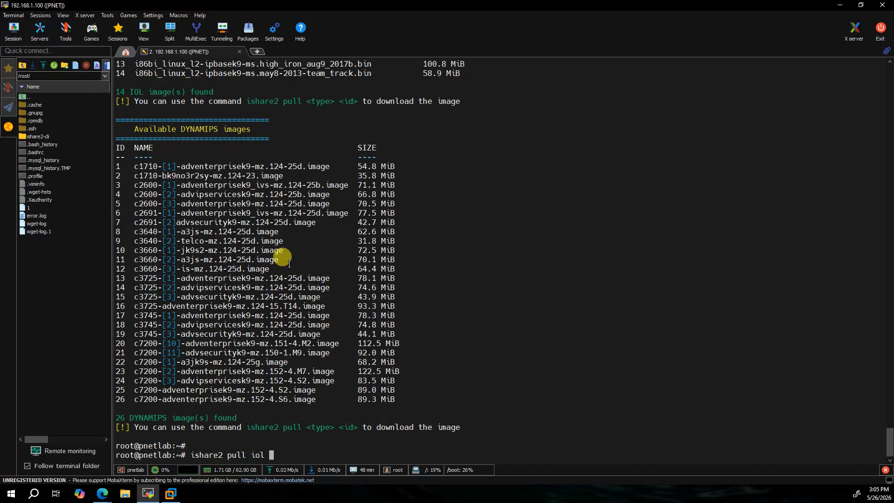
pyautogui.scroll(5, 235, 175)
pyautogui.scroll(-5, 237, 196)
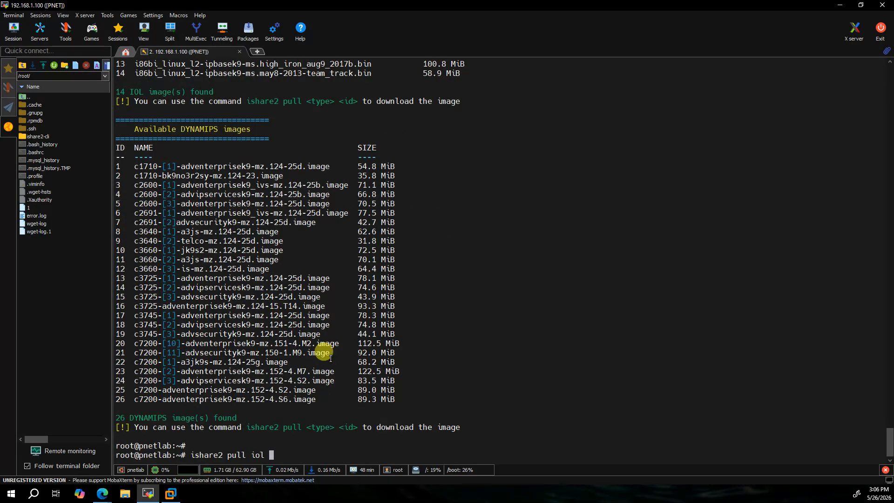
pyautogui.scroll(6, 224, 240)
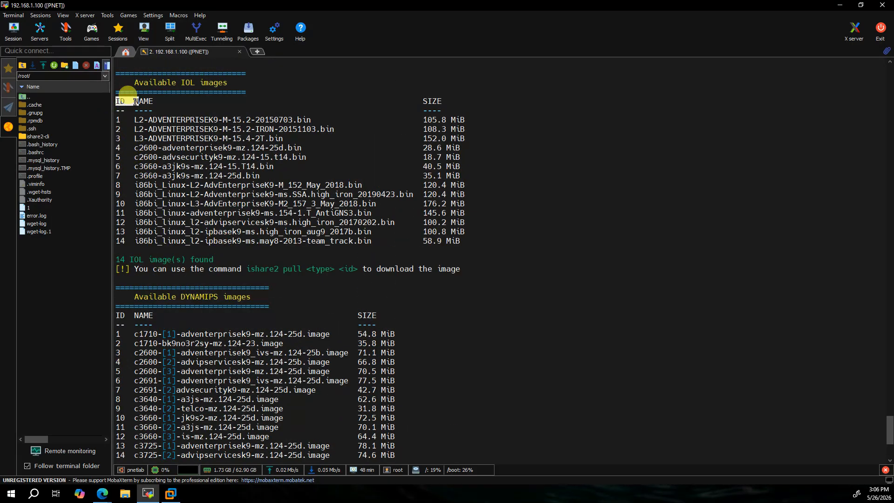
pyautogui.moveTo(115, 117); pyautogui.dragTo(115, 235)
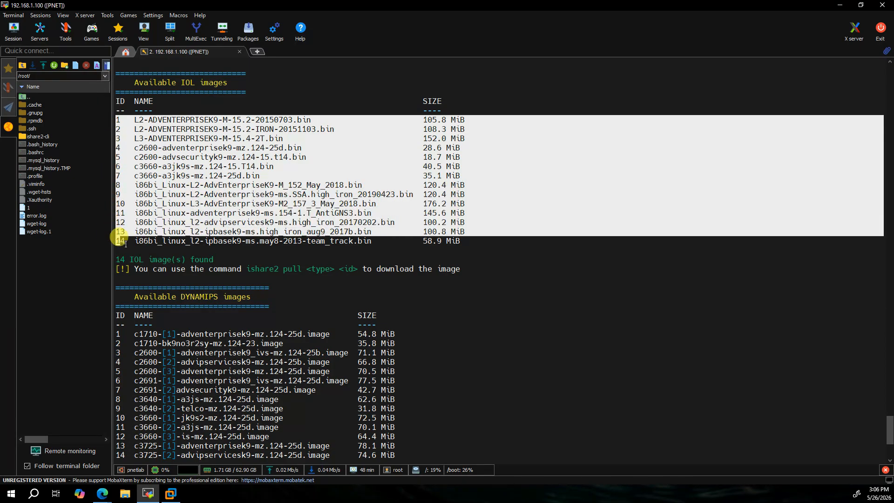
pyautogui.click(125, 243)
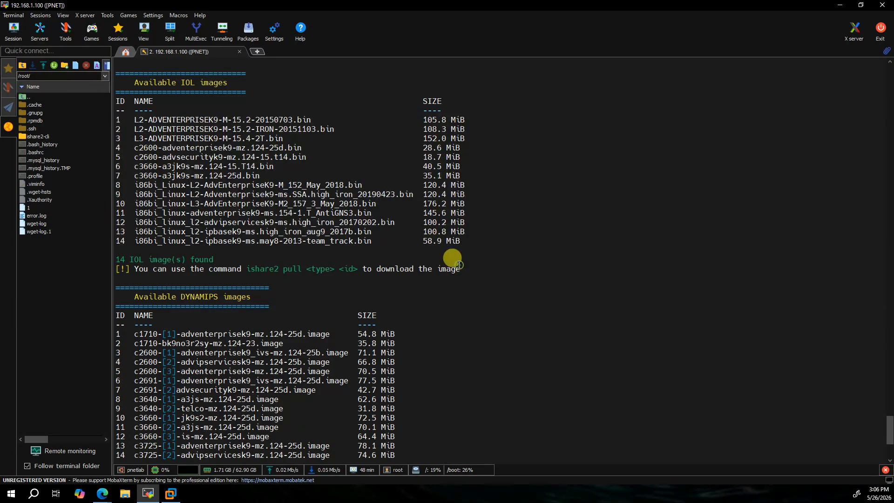
# Download the IOL images with IDs 1 and 3 by running ishare2 pull iol 1 and ishare2 pull iol 3.
pyautogui.write('1')
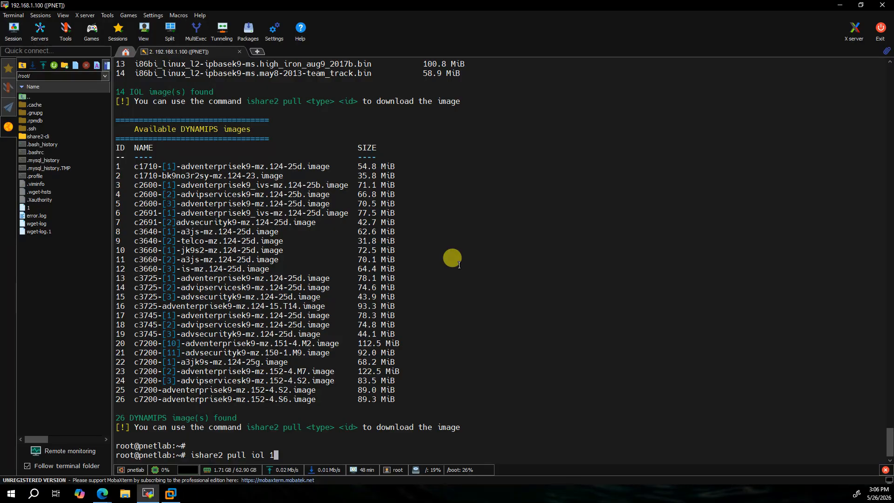
pyautogui.press('Return')
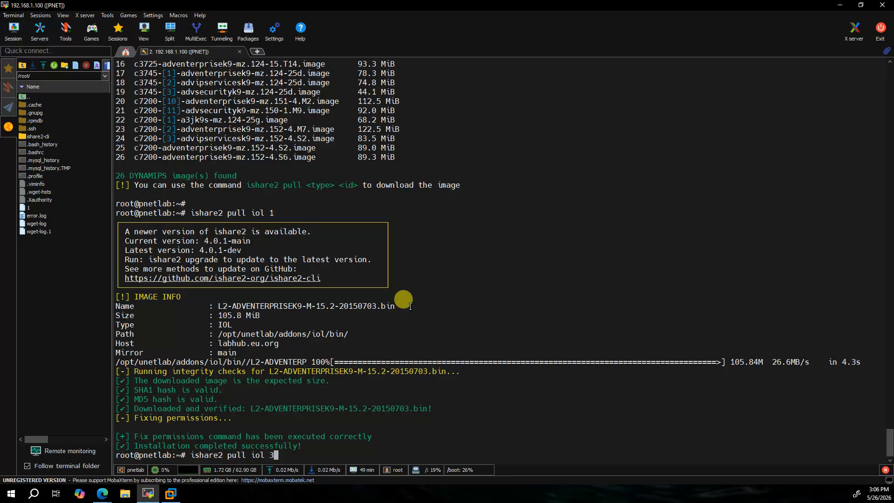
pyautogui.press('Return')
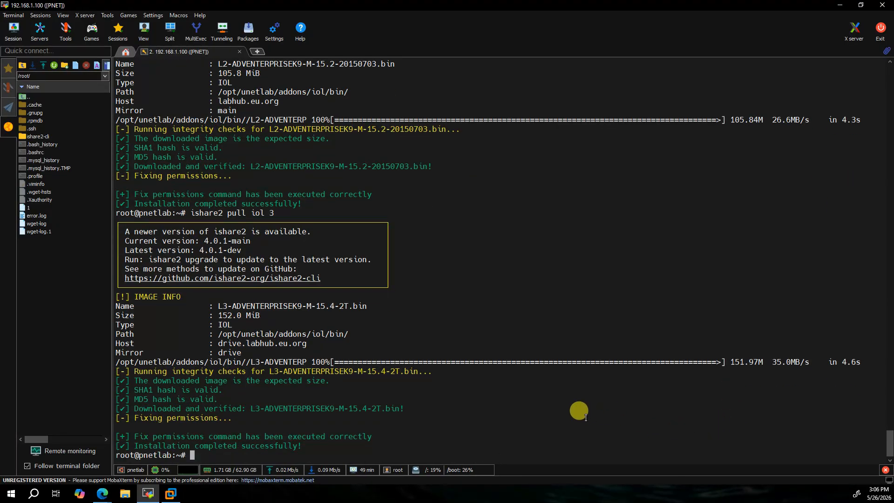
# Switch to the PNETLab topology in Microsoft Edge, dismiss the new-object choices on the canvas and reload the page.
pyautogui.click(111, 492)
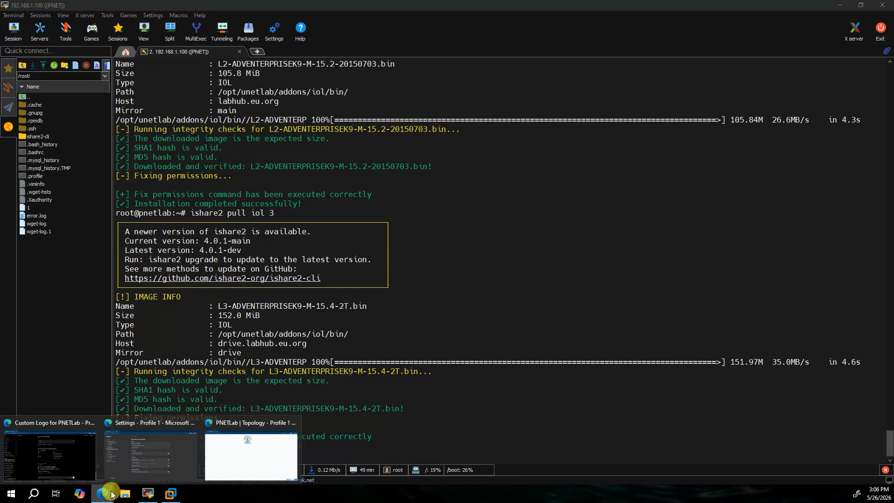
pyautogui.click(242, 459)
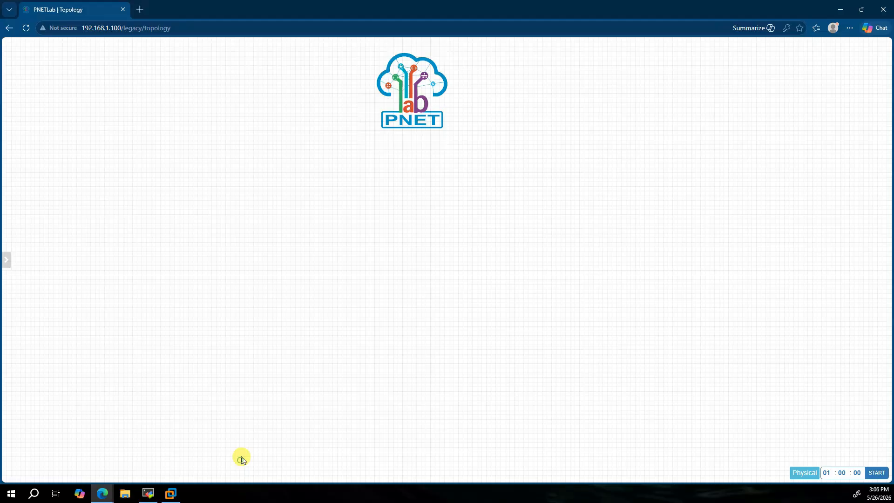
pyautogui.rightClick(192, 113)
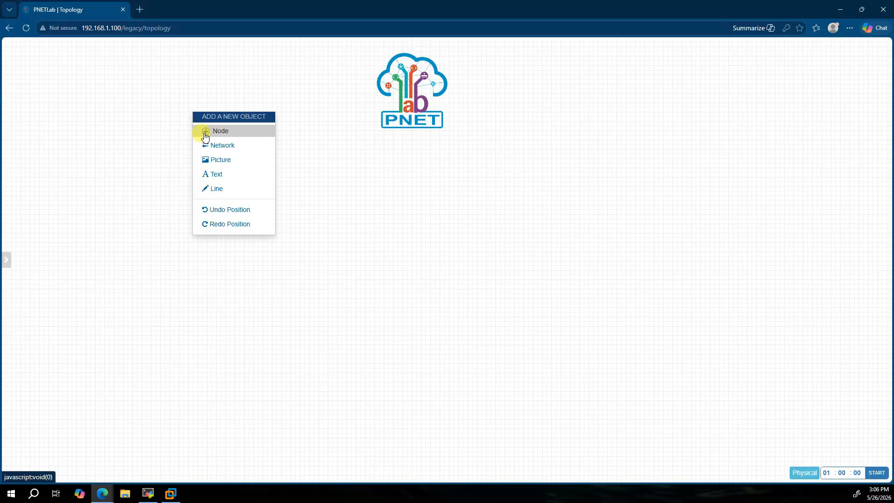
pyautogui.click(203, 133)
pyautogui.click(182, 184)
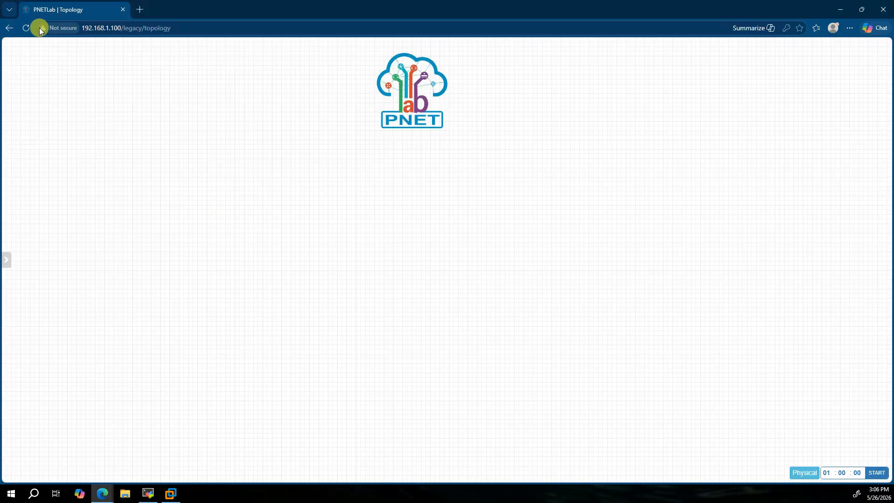
pyautogui.click(26, 28)
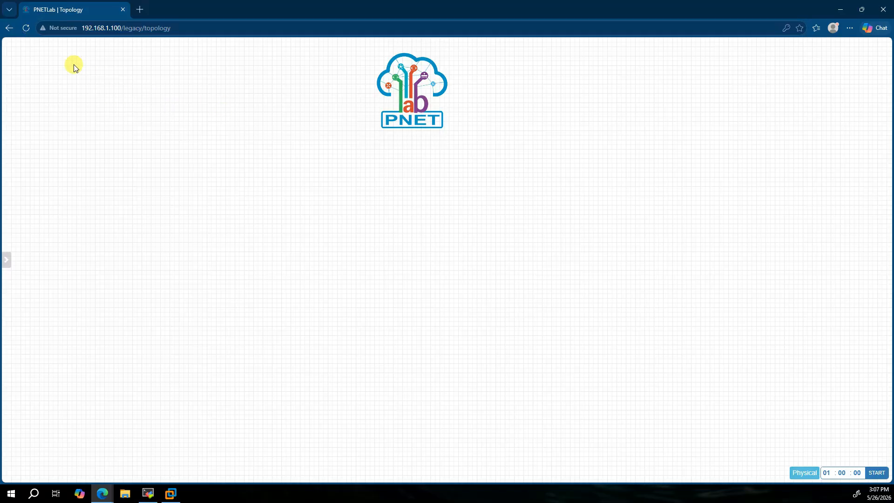
# Open the new-node form with the Cisco IOL template and check which downloaded images it offers.
pyautogui.rightClick(205, 149)
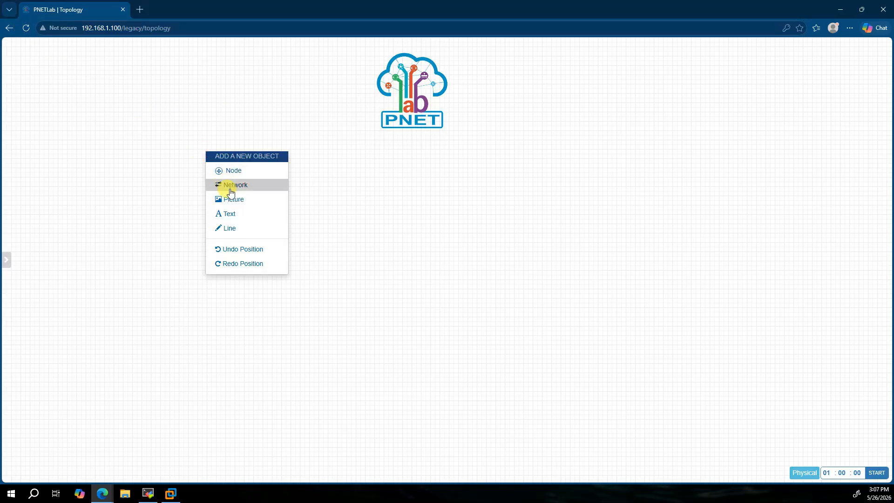
pyautogui.click(236, 172)
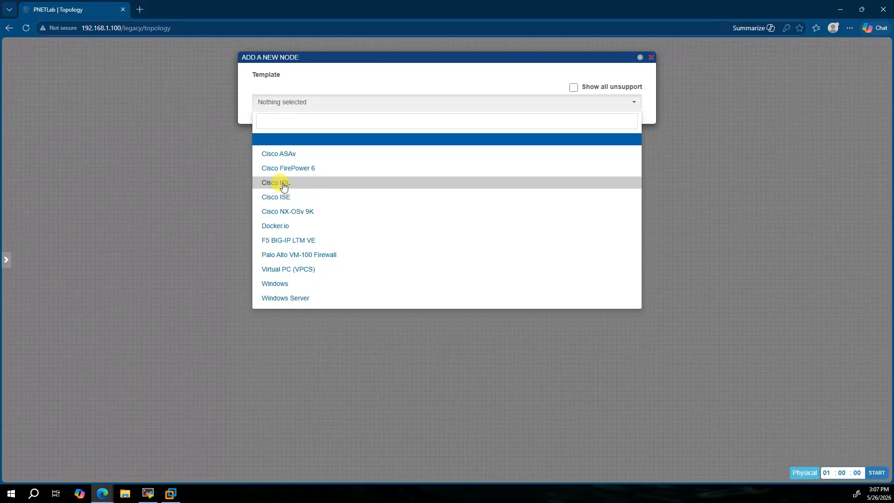
pyautogui.click(284, 186)
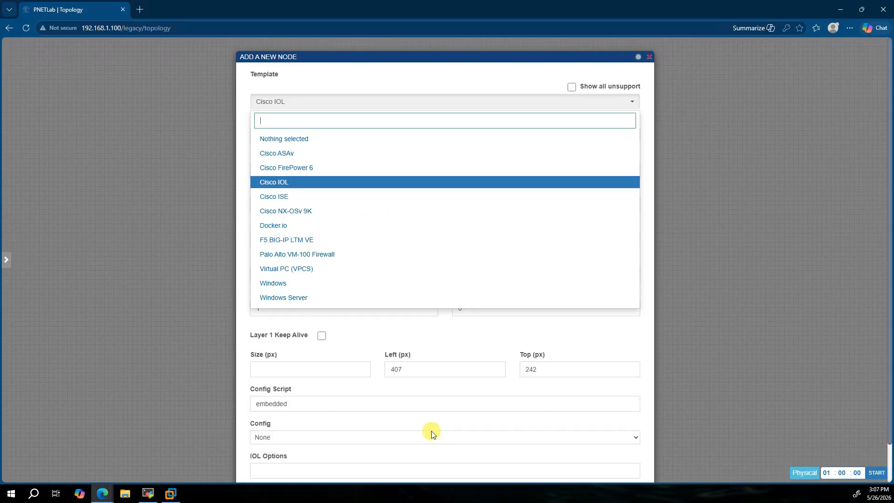
pyautogui.click(241, 76)
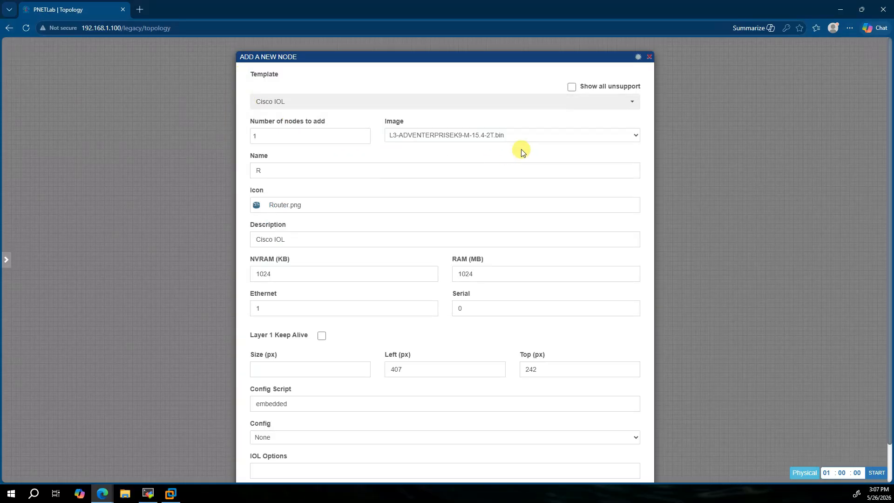
pyautogui.click(609, 135)
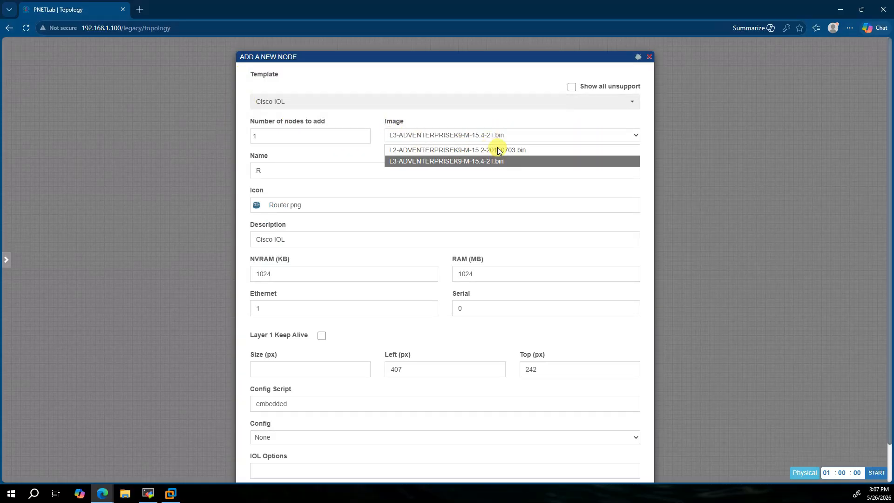
pyautogui.click(472, 163)
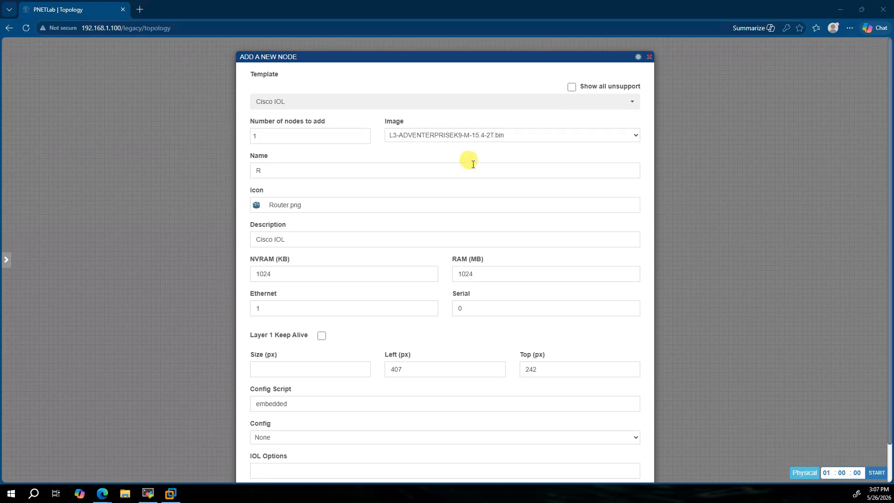
# Compare the L2 and L3 image file names in the MobaXterm download output with the images offered for the Cisco IOL node.
pyautogui.hotkey('alt', 'Tab')
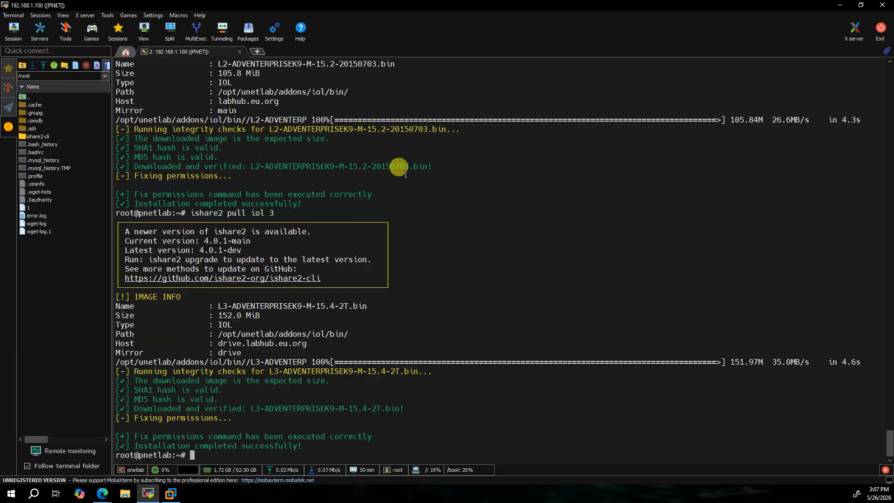
pyautogui.moveTo(424, 166); pyautogui.dragTo(353, 165)
pyautogui.hotkey('alt', 'Tab')
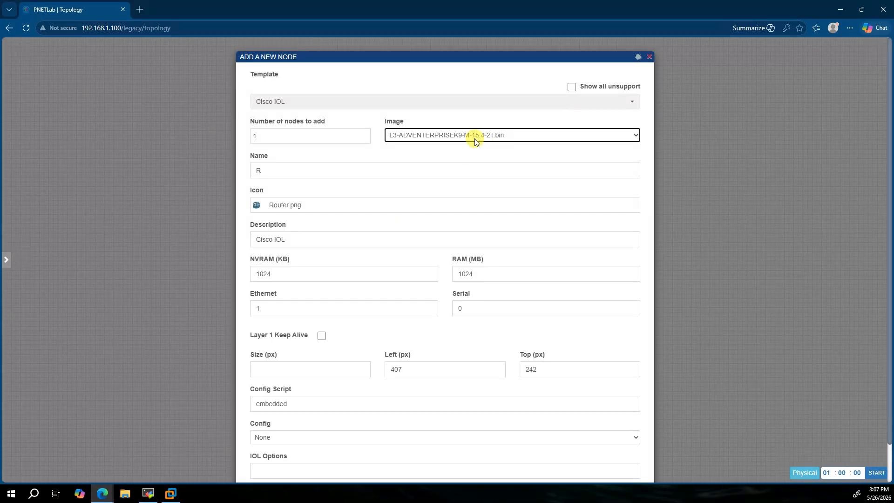
pyautogui.click(547, 141)
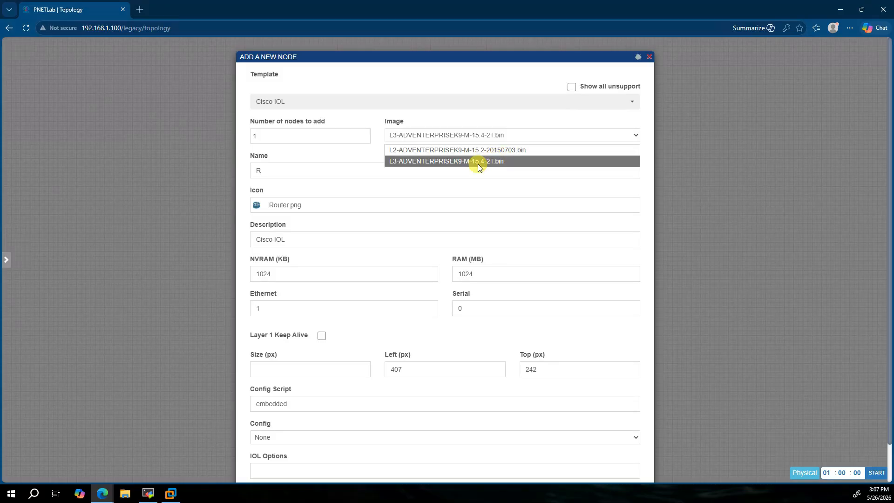
pyautogui.click(498, 163)
pyautogui.hotkey('alt', 'Tab')
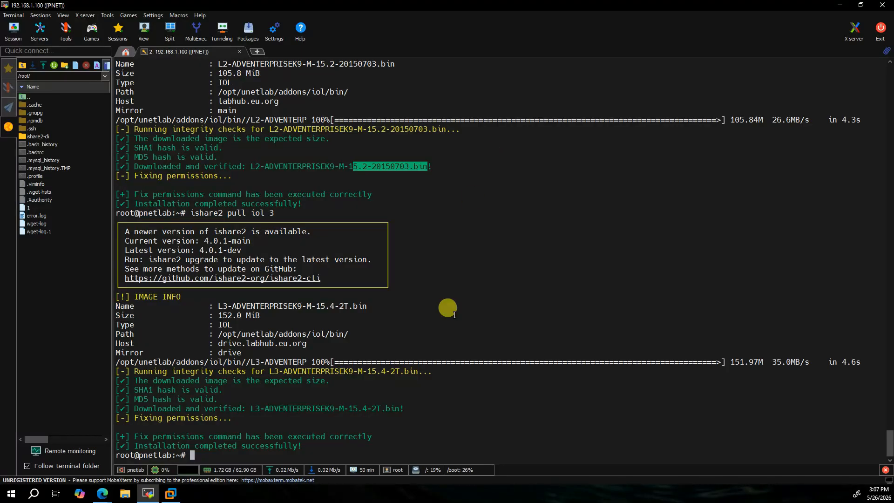
pyautogui.moveTo(334, 403); pyautogui.dragTo(394, 404)
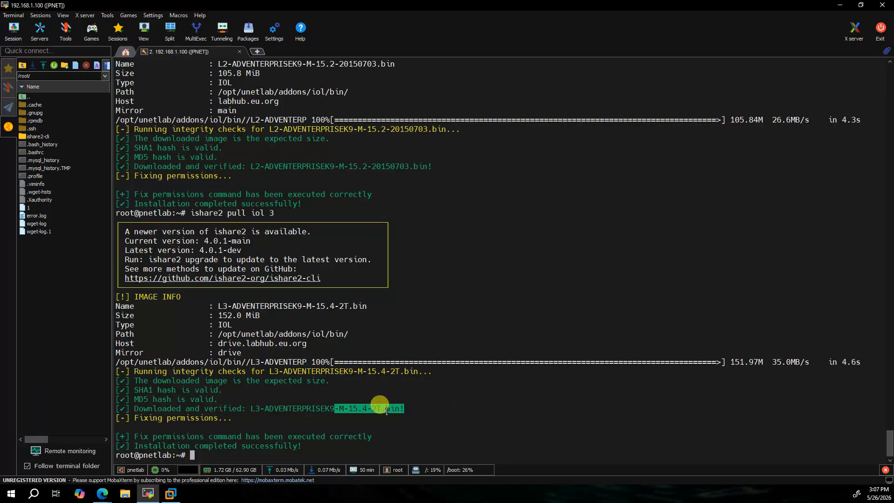
pyautogui.hotkey('alt', 'Tab')
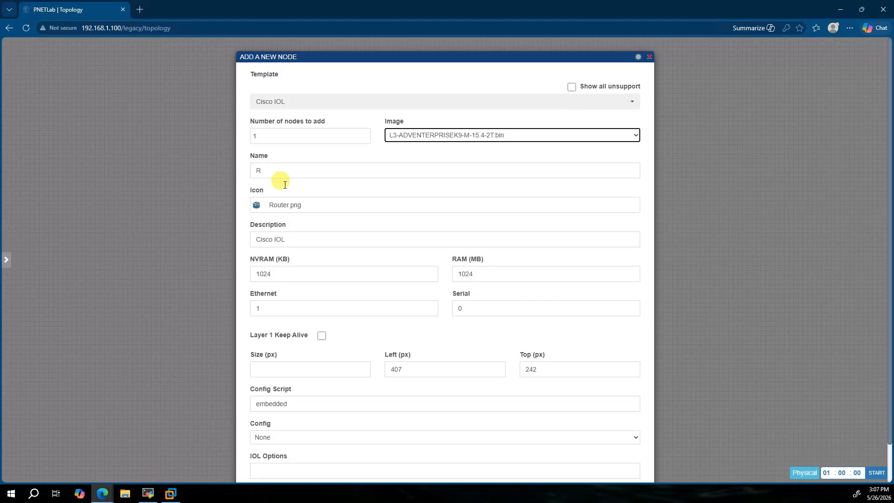
pyautogui.click(553, 138)
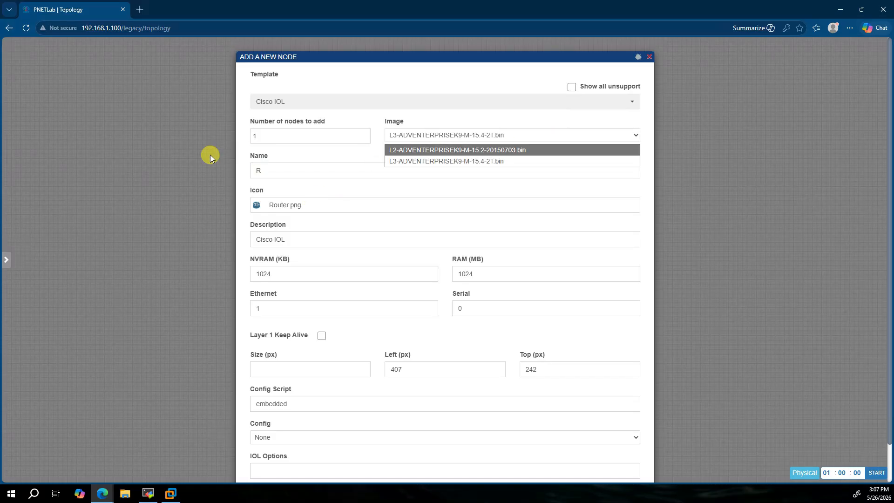
pyautogui.click(179, 155)
# Switch to the MobaXterm terminal and download the IOL image with ID 2 by running ishare2 pull iol 2.
pyautogui.hotkey('alt', 'Tab')
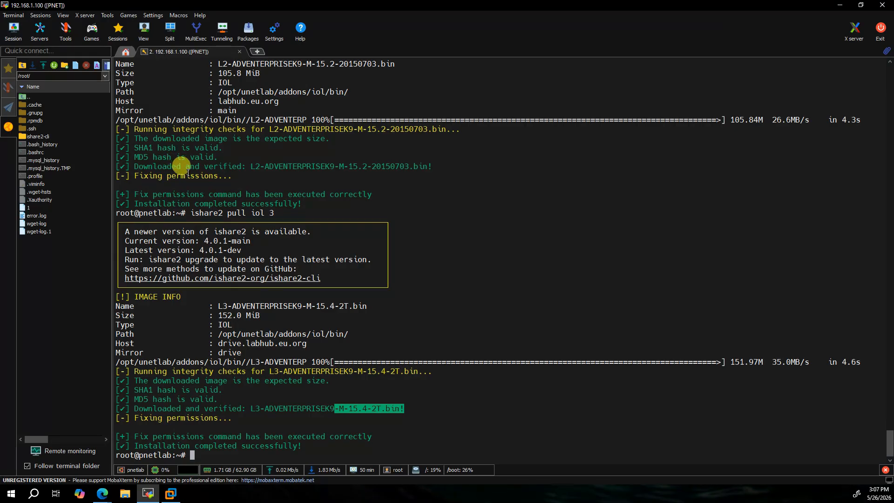
pyautogui.click(501, 374)
pyautogui.press('Return')
pyautogui.press('Return')
pyautogui.press('Up')
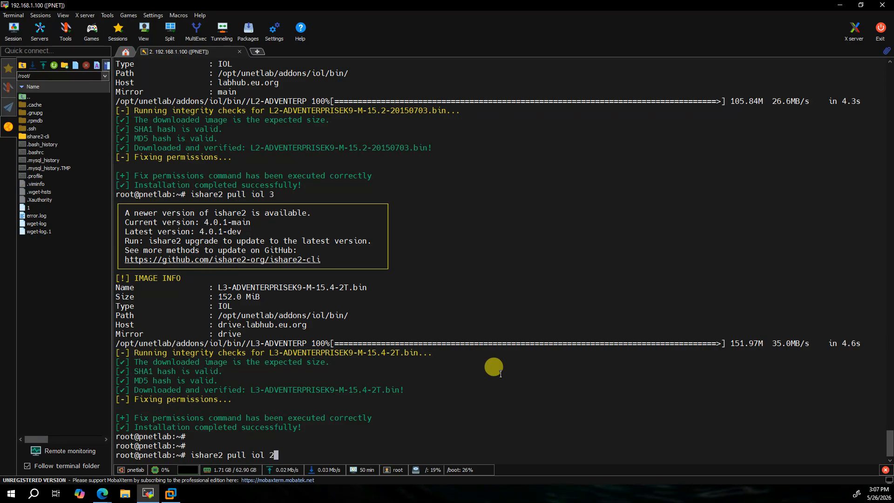
pyautogui.write('2')
pyautogui.press('Return')
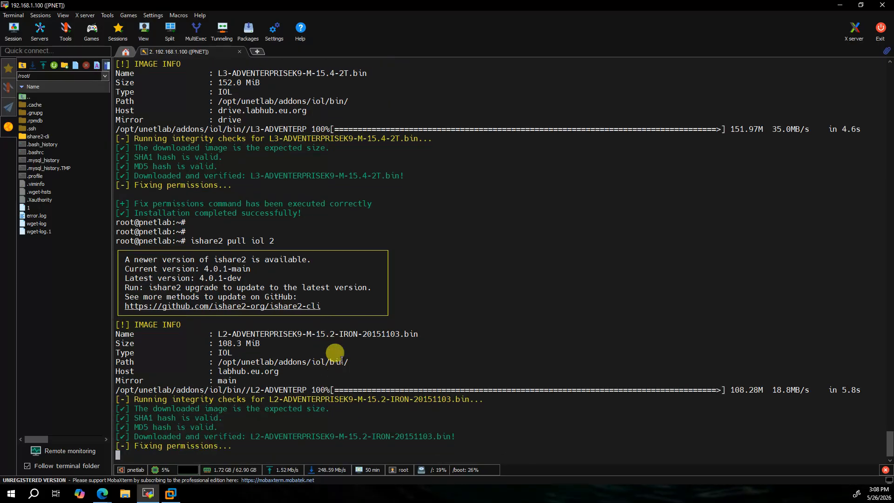
pyautogui.moveTo(324, 306); pyautogui.dragTo(424, 304)
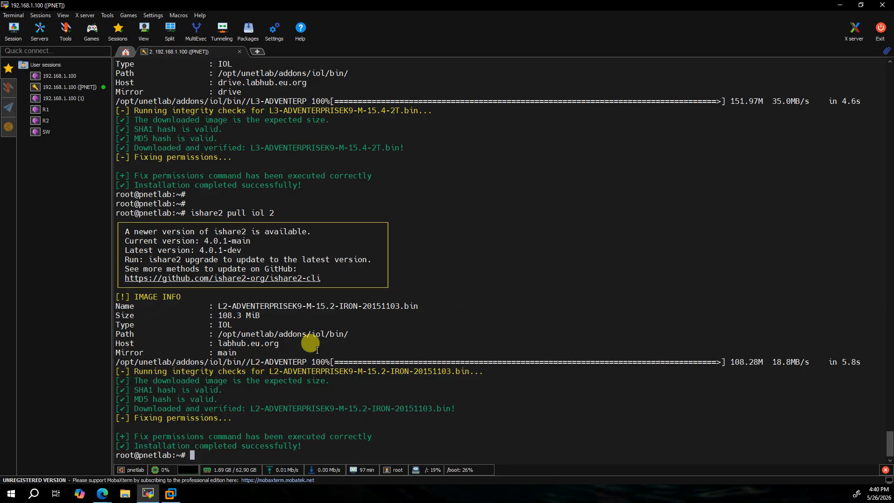
# Copy the image path from the download output, change to /opt/unetlab/addons/iol/bin/ and list its files.
pyautogui.moveTo(350, 333)
pyautogui.mouseDown()
pyautogui.moveTo(210, 333)
pyautogui.moveTo(346, 334)
pyautogui.mouseUp()
pyautogui.hotkey('ctrl', 'c')
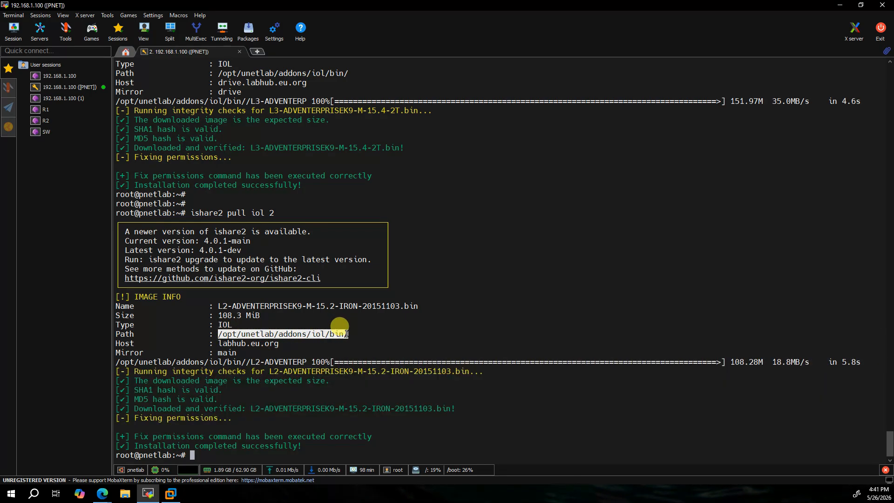
pyautogui.write('cd')
pyautogui.rightClick(346, 334)
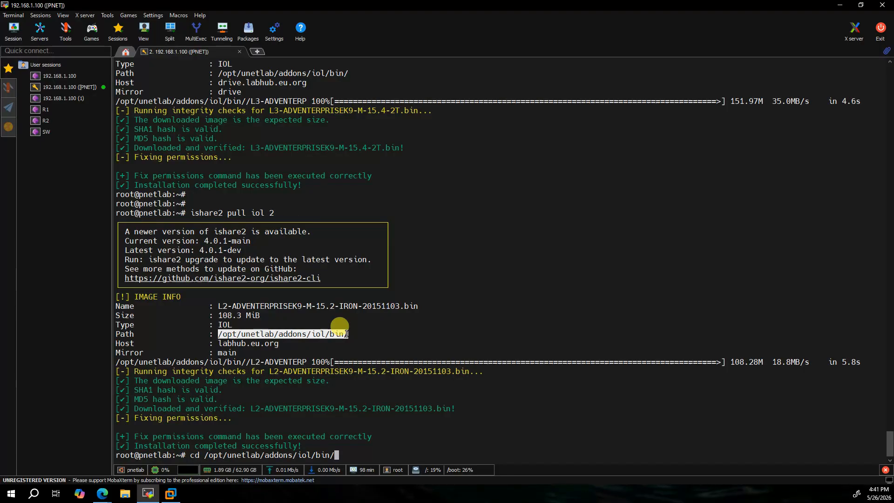
pyautogui.press('Return')
pyautogui.write('ls')
pyautogui.press('Return')
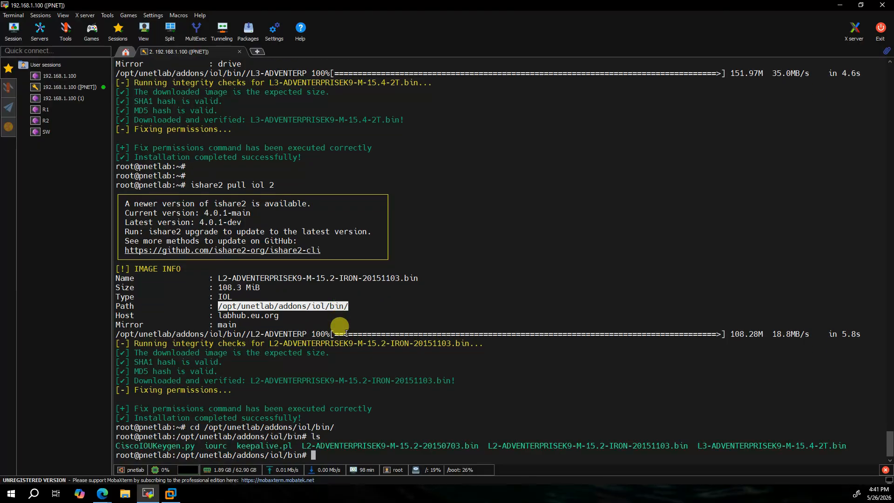
pyautogui.press('Return')
pyautogui.press('Return')
pyautogui.press('Return')
pyautogui.press('Return')
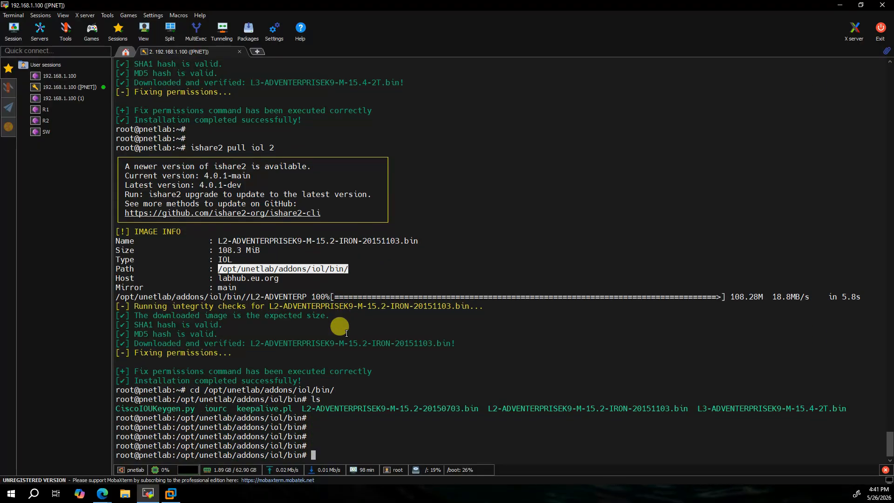
# Examine the two L2 image file names in the directory listing, highlighting each of them.
pyautogui.moveTo(298, 408); pyautogui.dragTo(667, 408)
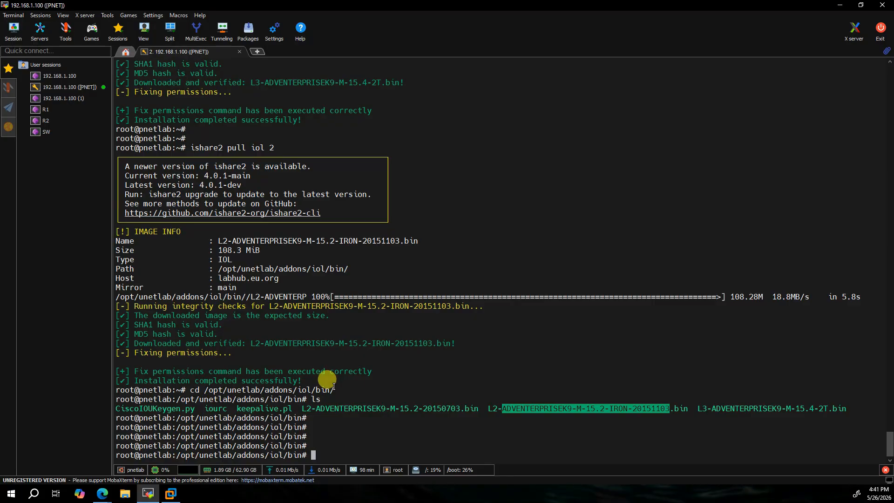
pyautogui.moveTo(456, 408); pyautogui.dragTo(478, 408)
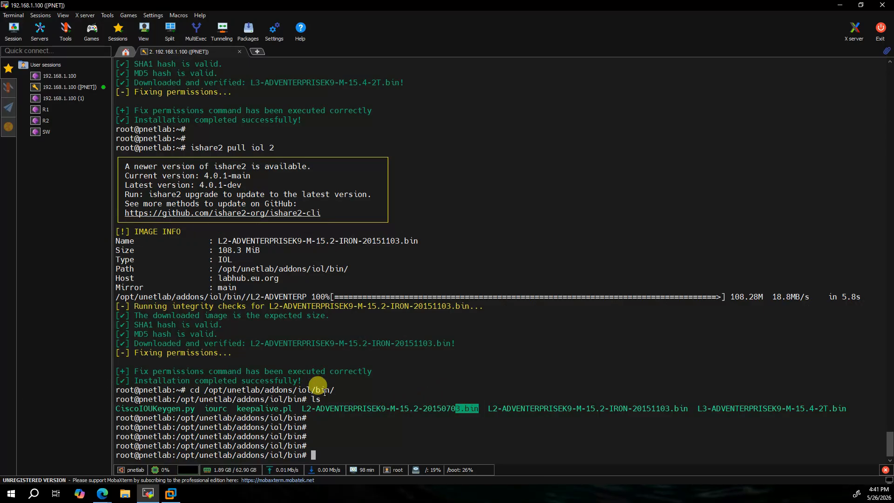
pyautogui.moveTo(326, 391); pyautogui.dragTo(470, 409)
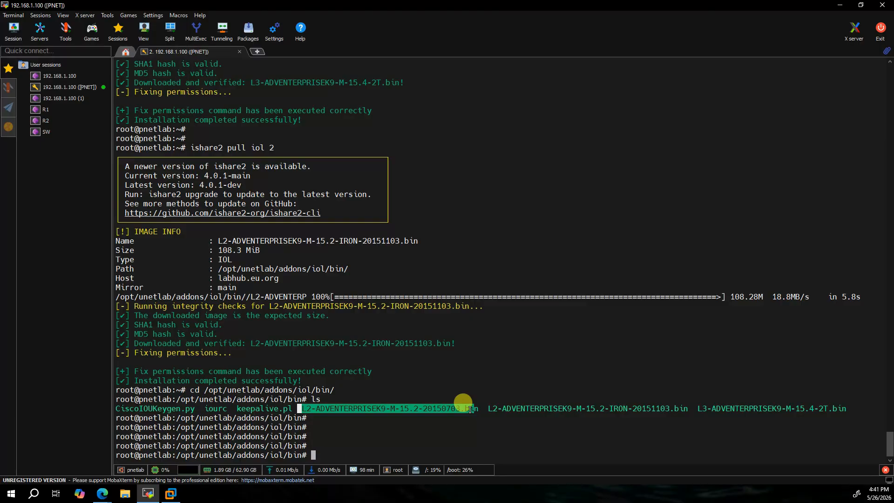
pyautogui.moveTo(470, 409); pyautogui.dragTo(474, 409)
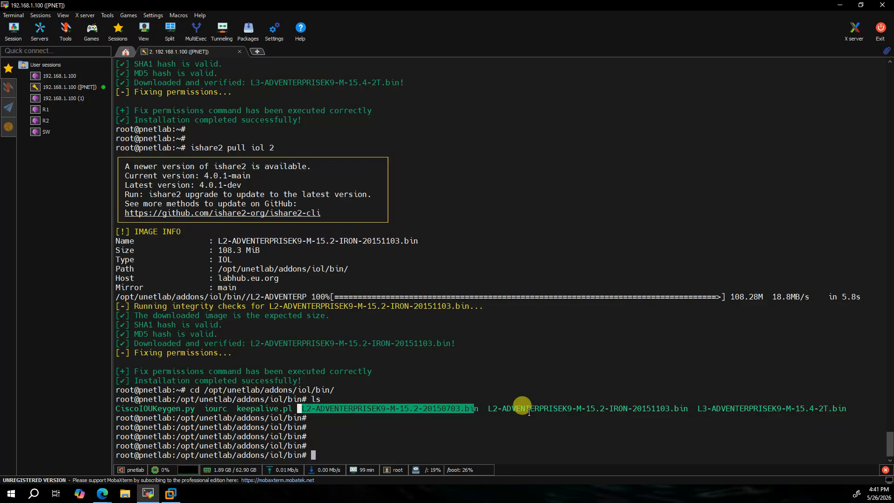
# Switch to the PNETLab topology in Microsoft Edge and reload the page.
pyautogui.moveTo(107, 498)
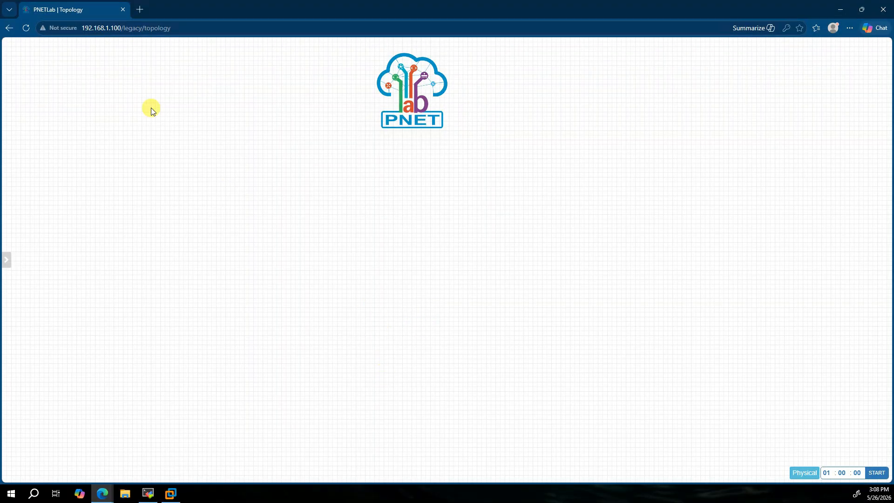
pyautogui.rightClick(150, 108)
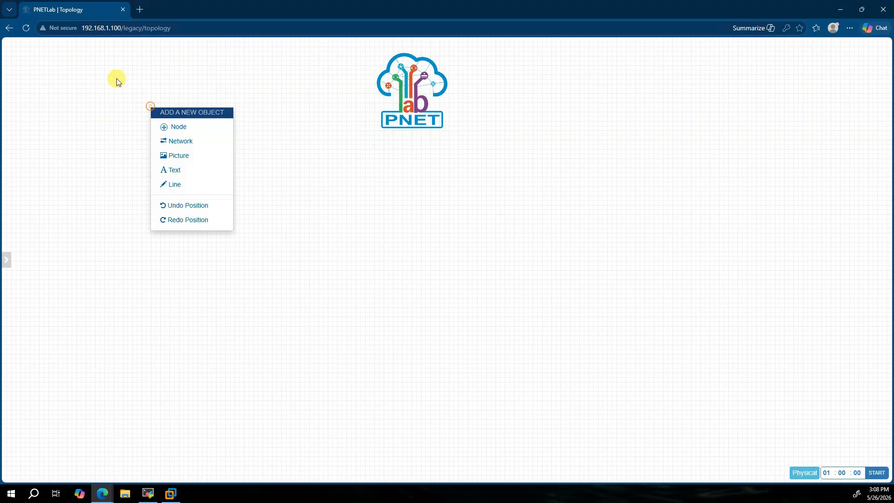
pyautogui.click(27, 28)
# Start a new node on the canvas with the Cisco IOL template and the image L3-ADVENTERPRISEK9-M-15.4-2T.bin.
pyautogui.rightClick(86, 80)
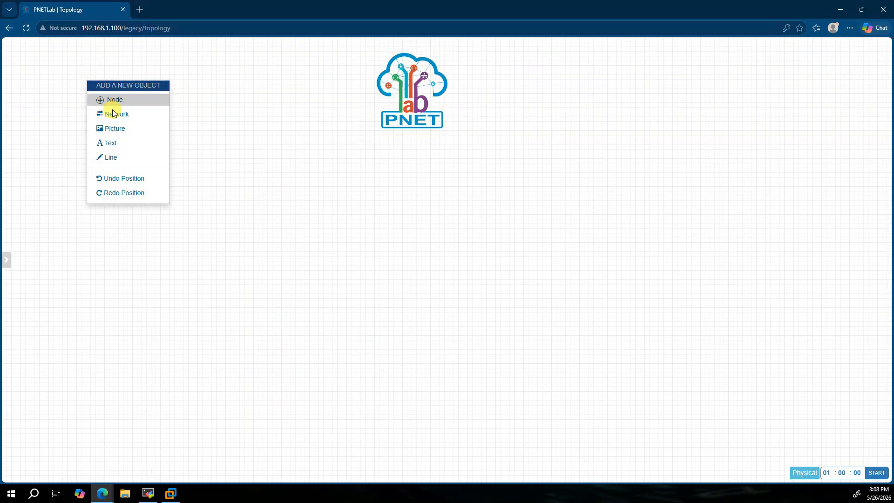
pyautogui.click(112, 99)
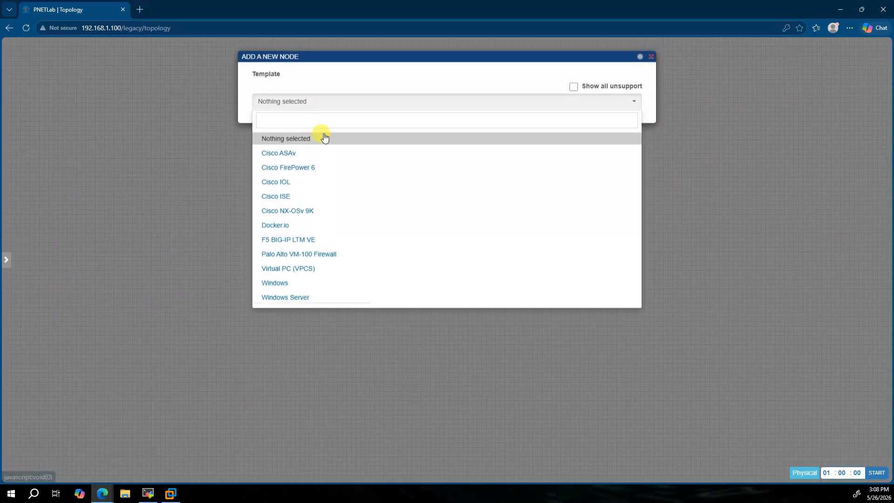
pyautogui.click(289, 186)
pyautogui.click(605, 134)
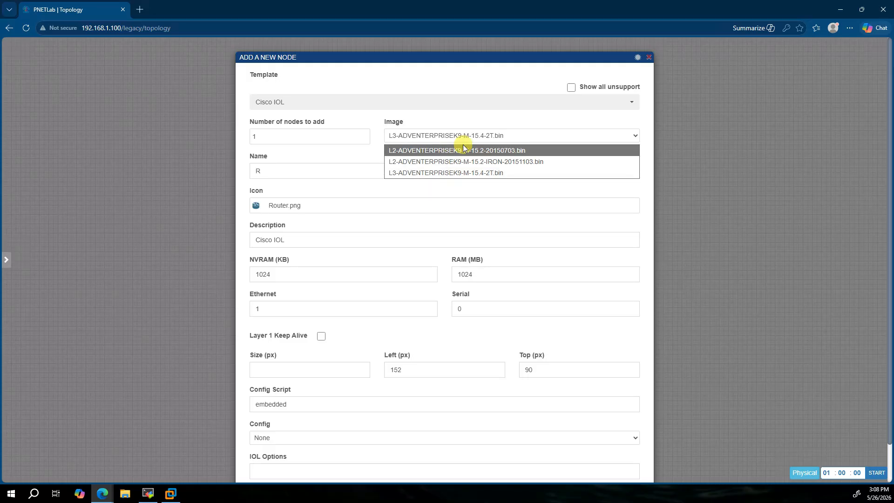
pyautogui.click(454, 174)
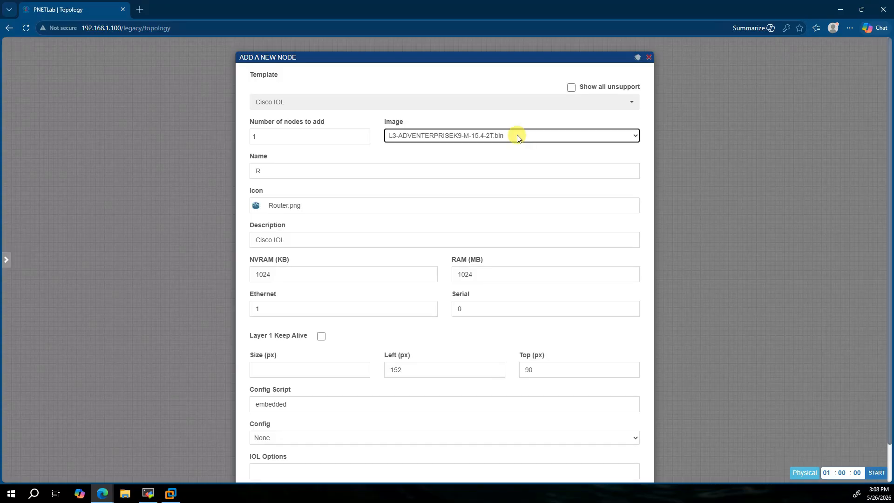
# Set the number of nodes to add to 2, keeping R as the node name.
pyautogui.click(255, 136)
pyautogui.moveTo(241, 141); pyautogui.dragTo(228, 139)
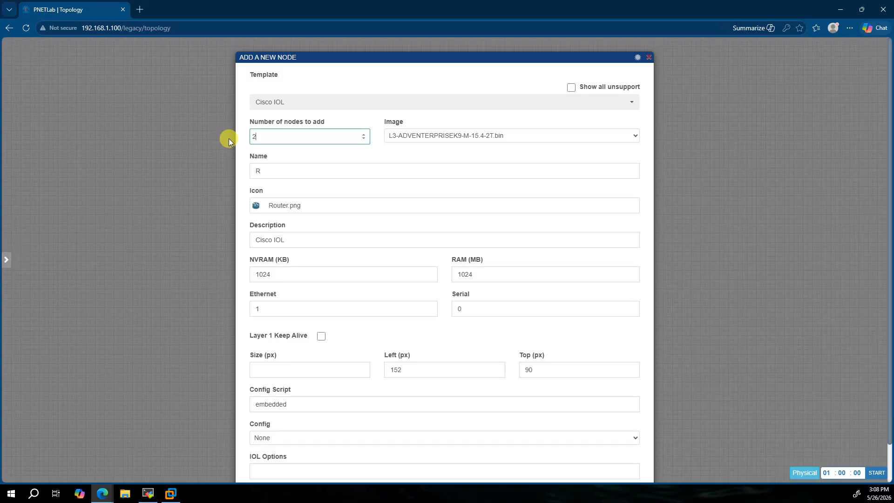
pyautogui.click(274, 171)
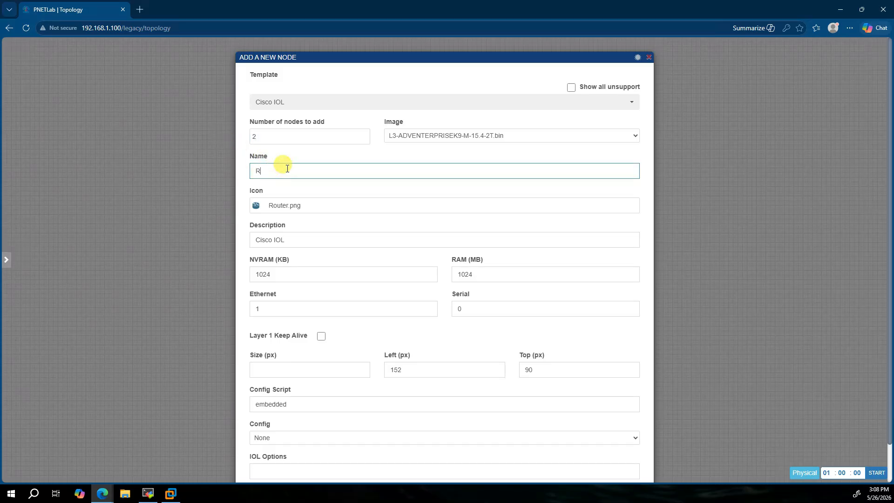
pyautogui.scroll(-1, 382, 242)
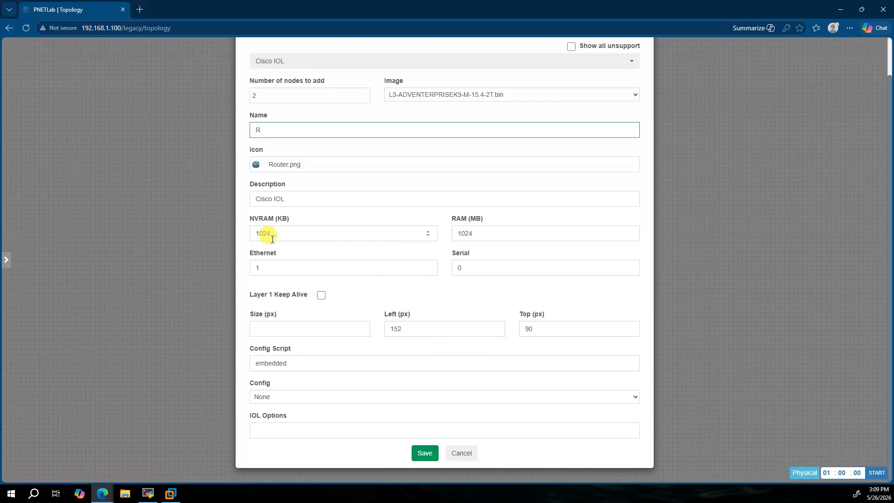
# Set the Ethernet value to 4, leave NVRAM, RAM and Serial at their defaults, and save the new router nodes.
pyautogui.moveTo(254, 232); pyautogui.dragTo(375, 234)
pyautogui.press('Tab')
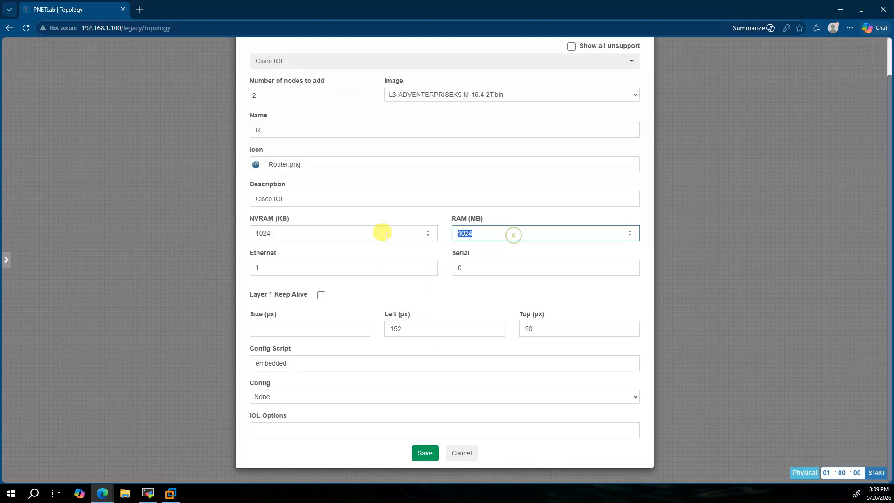
pyautogui.press('Tab')
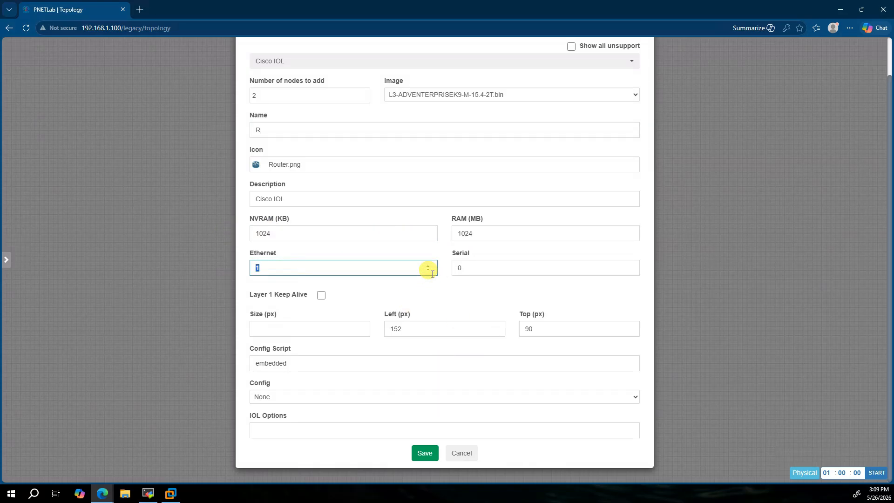
pyautogui.write('23')
pyautogui.press('BackSpace')
pyautogui.click(510, 269)
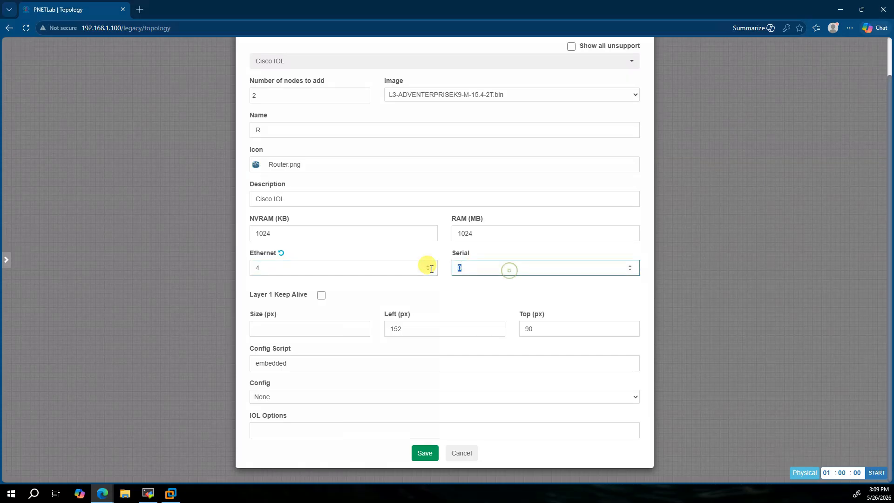
pyautogui.click(449, 288)
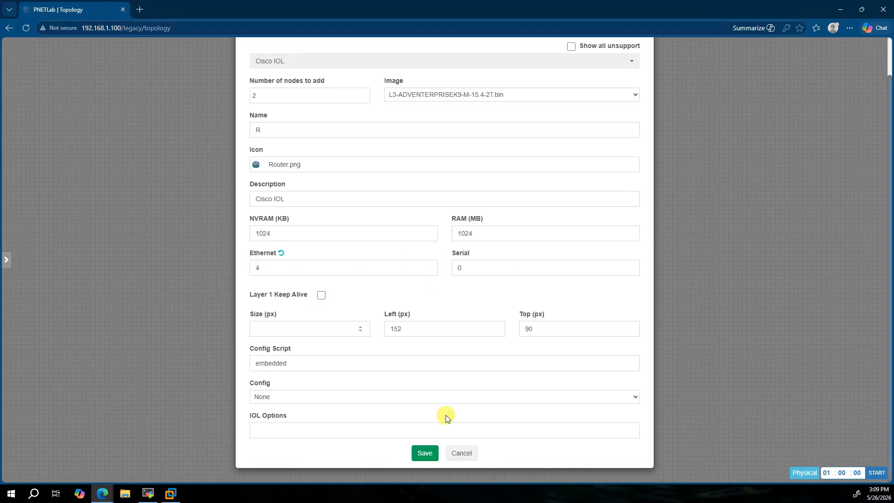
pyautogui.click(424, 455)
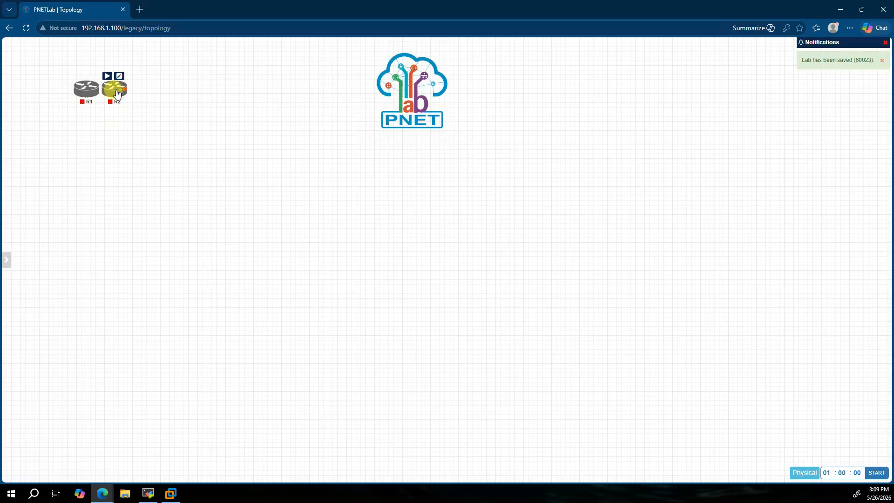
# Arrange routers R1 and R2 side by side below the PNET logo, with R1 on the left and a wide gap between them.
pyautogui.moveTo(113, 98); pyautogui.dragTo(302, 249)
pyautogui.moveTo(77, 91); pyautogui.dragTo(104, 128)
pyautogui.moveTo(142, 219); pyautogui.dragTo(164, 242)
pyautogui.moveTo(298, 244); pyautogui.dragTo(355, 246)
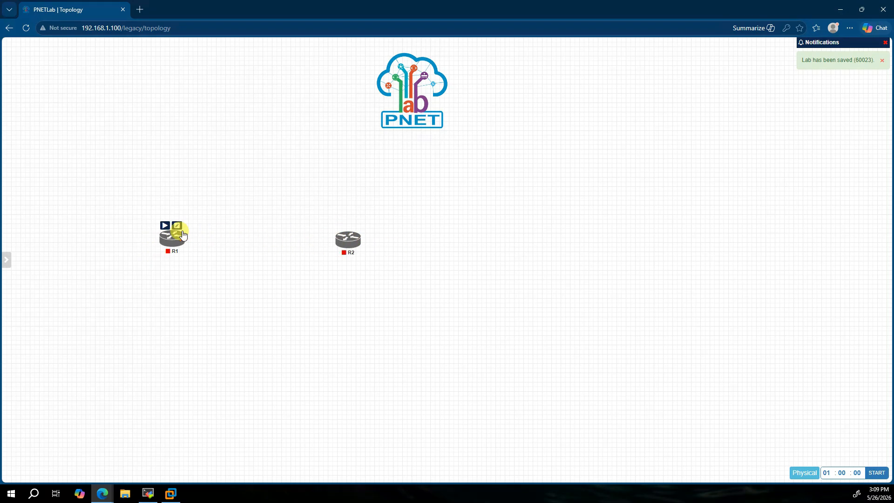
# Connect R1 to R2 using interface e0/0 on both routers and save the connection.
pyautogui.moveTo(184, 238); pyautogui.dragTo(344, 241)
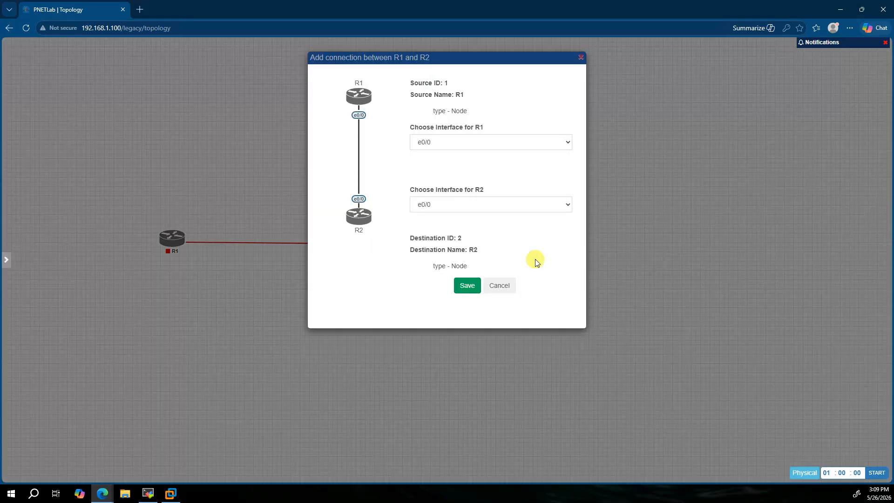
pyautogui.click(561, 149)
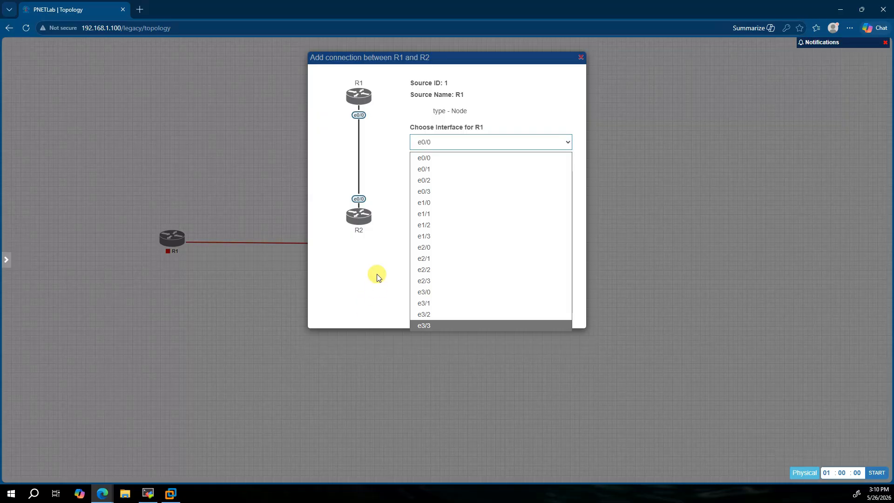
pyautogui.click(426, 158)
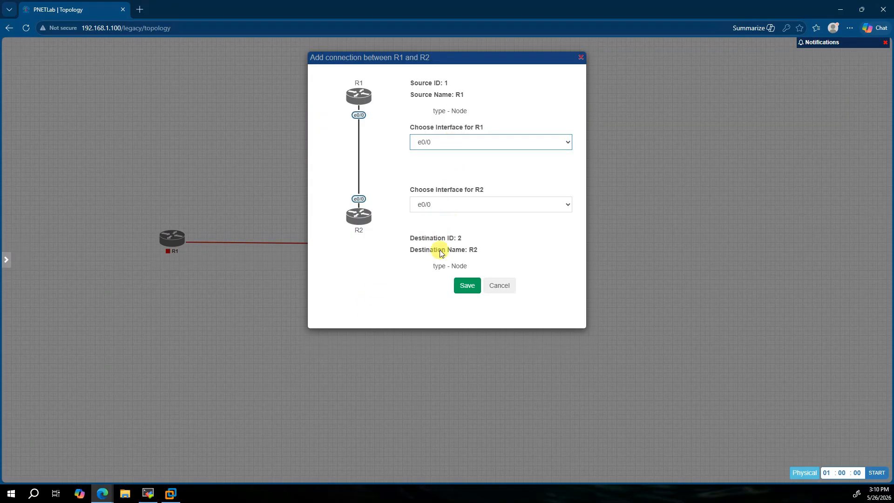
pyautogui.click(468, 286)
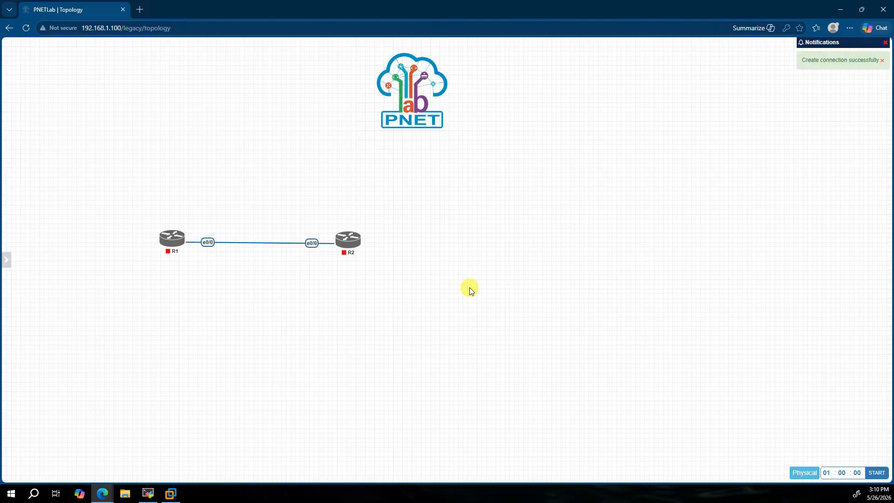
# Move R2 further away from R1 in line with it, and start both routers.
pyautogui.moveTo(352, 245); pyautogui.dragTo(396, 245)
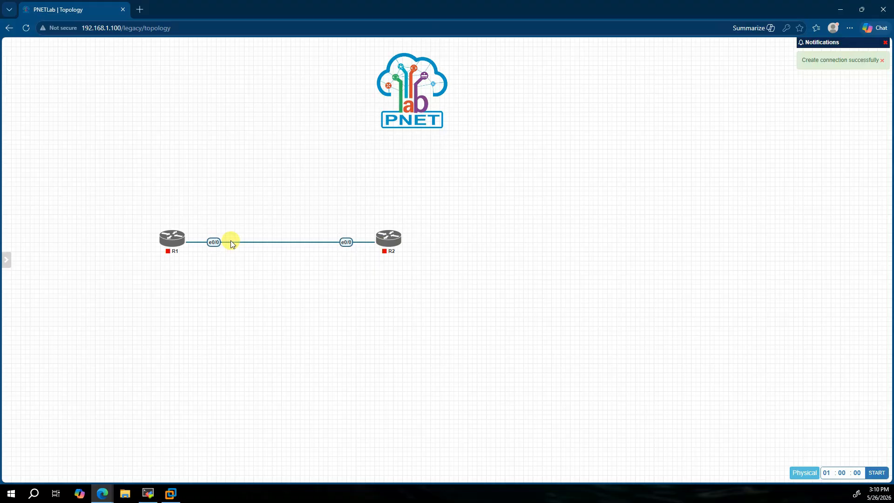
pyautogui.click(165, 226)
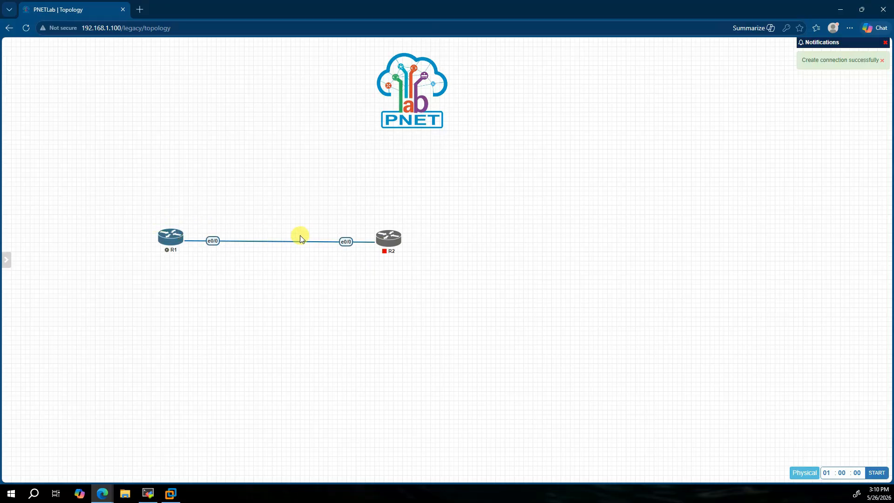
pyautogui.click(383, 225)
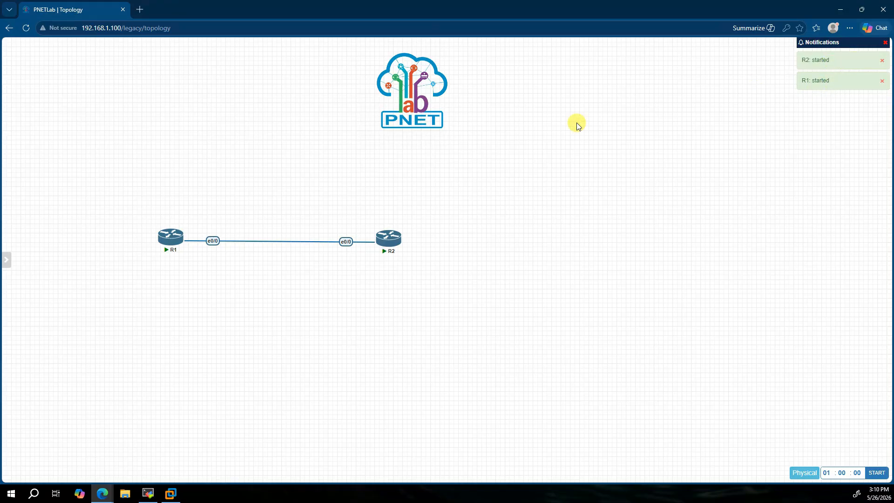
# Try to open R1's console from the topology, allowing the external application, and check R1's Telnet port.
pyautogui.moveTo(167, 248)
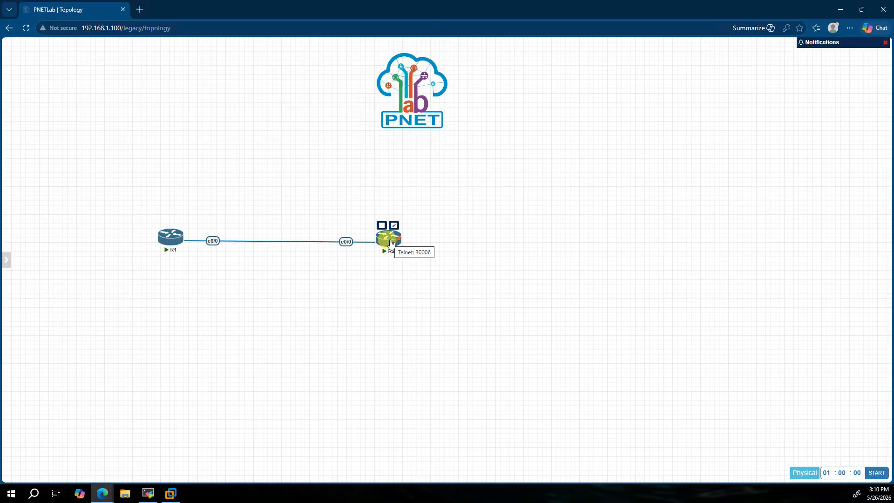
pyautogui.rightClick(172, 236)
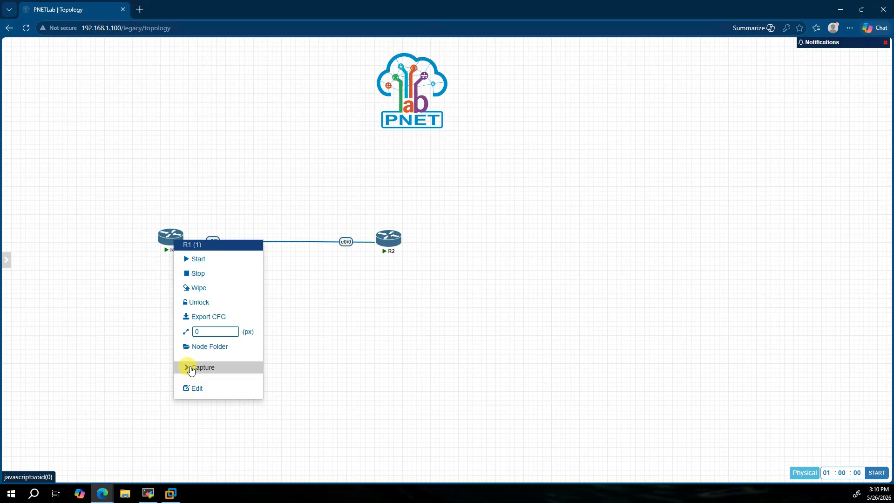
pyautogui.click(163, 237)
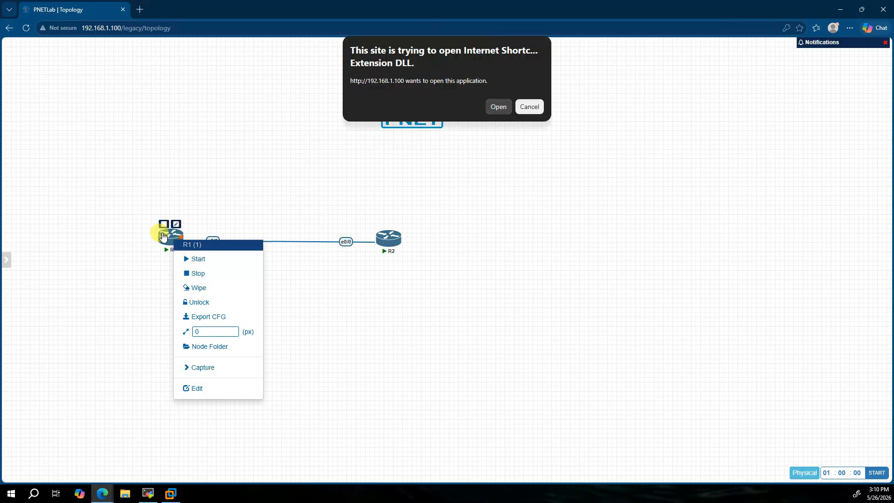
pyautogui.click(502, 108)
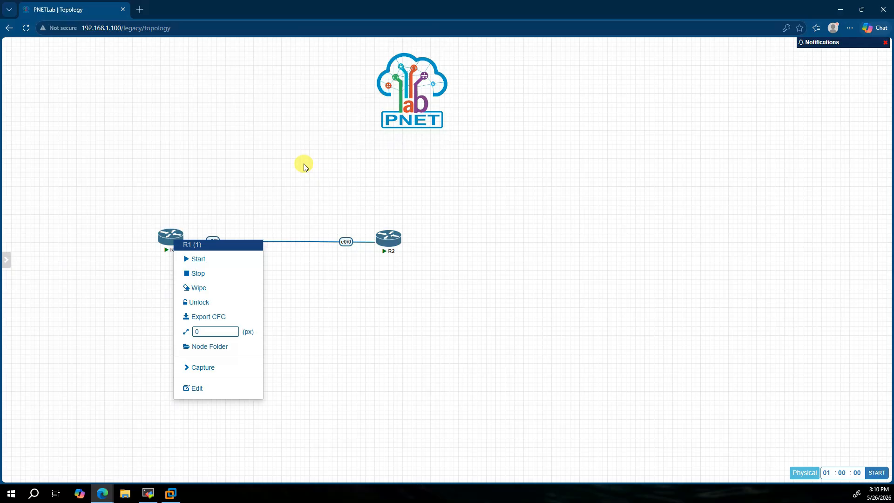
pyautogui.click(160, 120)
pyautogui.moveTo(166, 238)
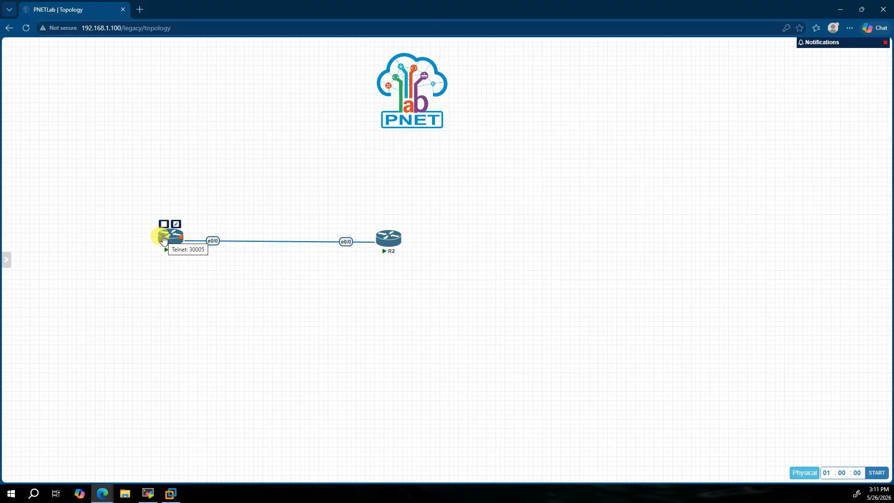
# Switch to MobaXterm and create a Telnet session to remote host 192.168.1.100 with port 300005.
pyautogui.click(147, 493)
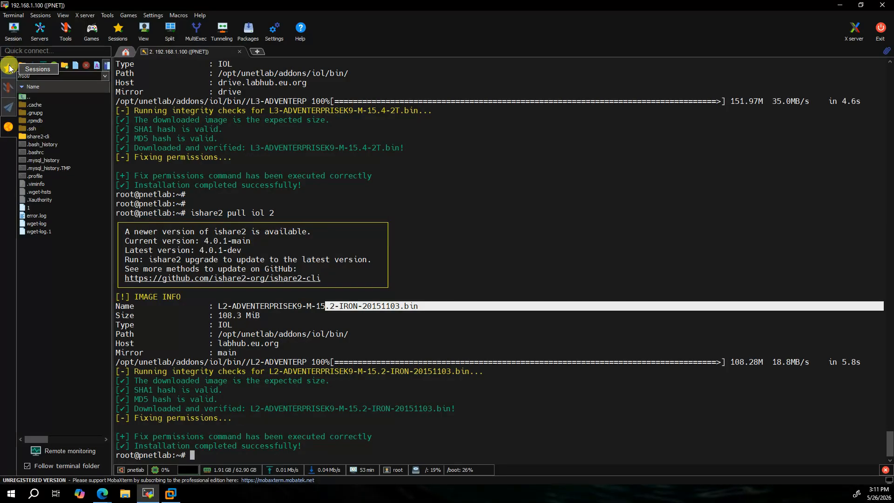
pyautogui.click(9, 68)
pyautogui.click(13, 29)
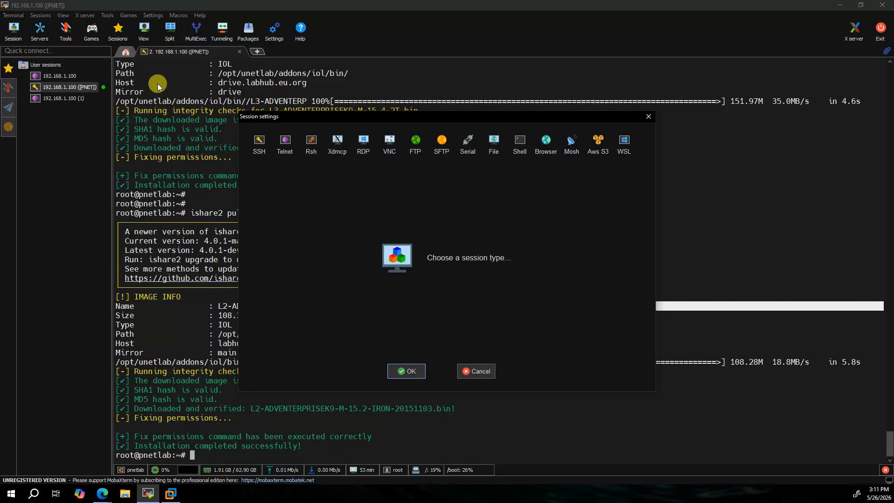
pyautogui.click(281, 147)
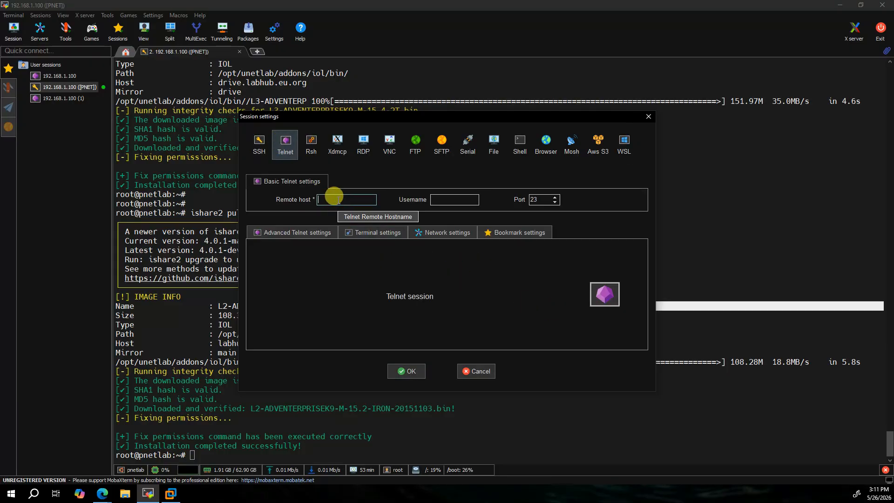
pyautogui.write('192.168.1.100')
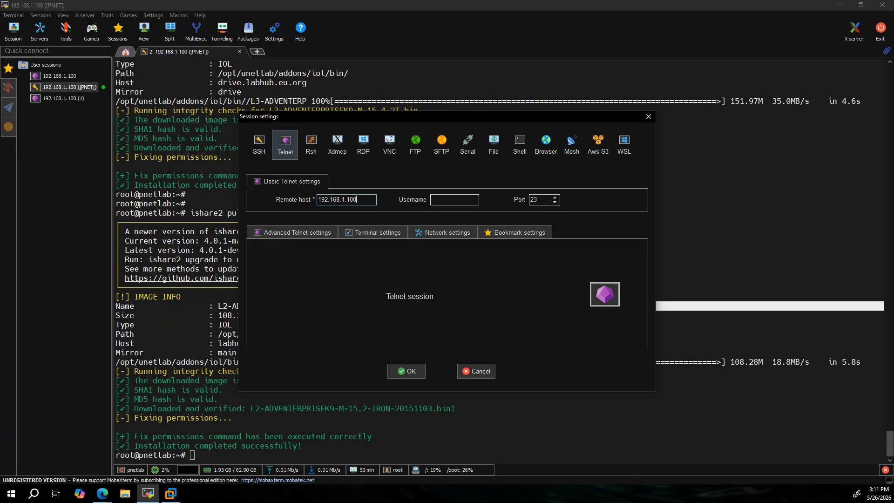
pyautogui.click(535, 199)
pyautogui.press('BackSpace')
pyautogui.press('BackSpace')
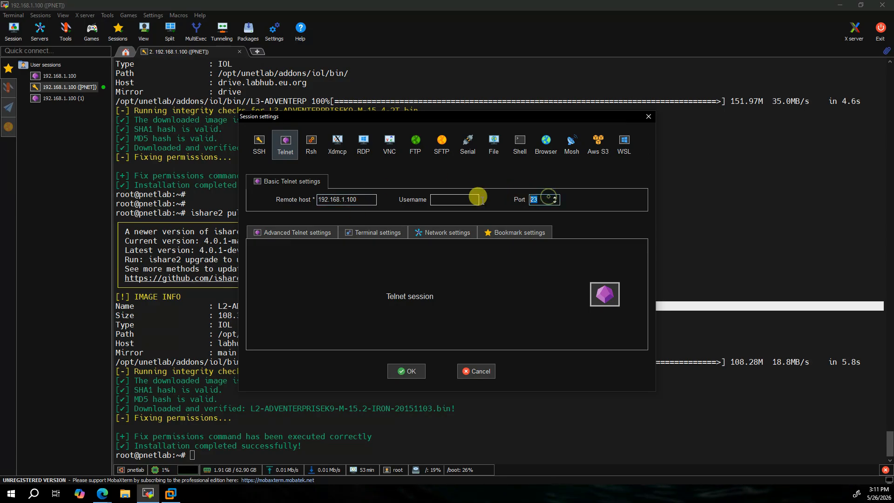
pyautogui.write('3')
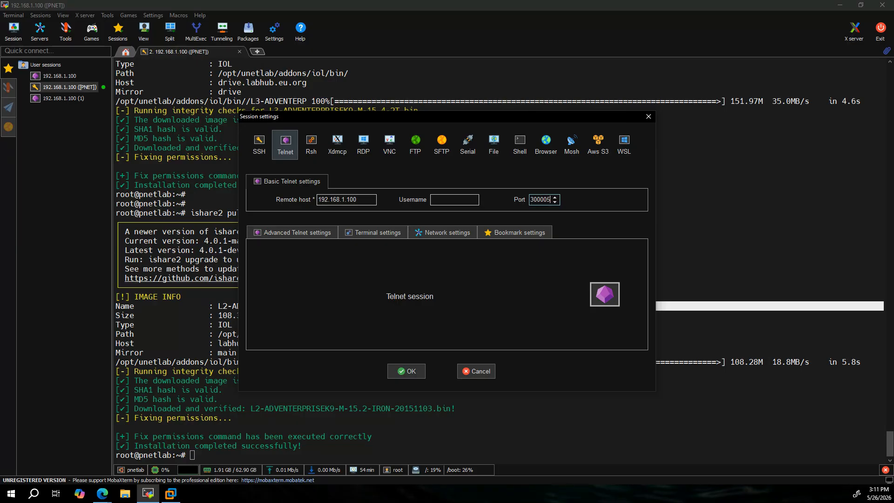
pyautogui.click(410, 372)
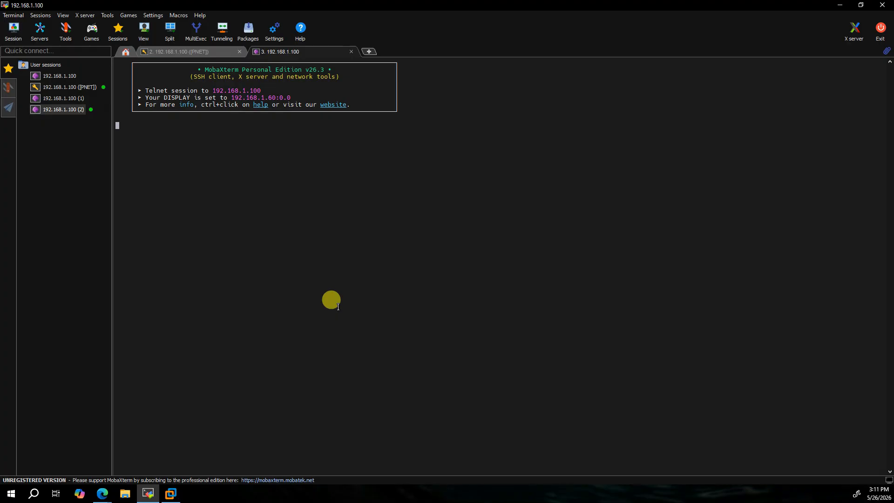
# Reopen the saved Telnet session 192.168.1.100 (2) and retry its connection.
pyautogui.press('Return')
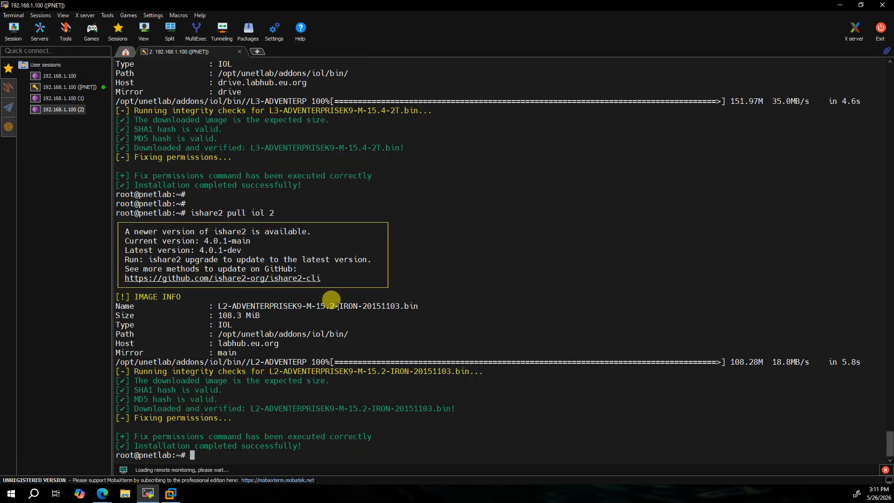
pyautogui.doubleClick(61, 110)
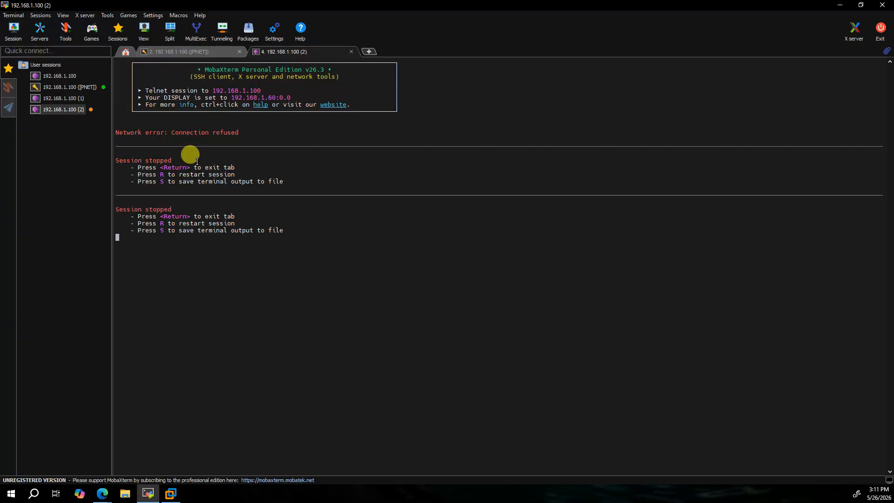
pyautogui.press('r')
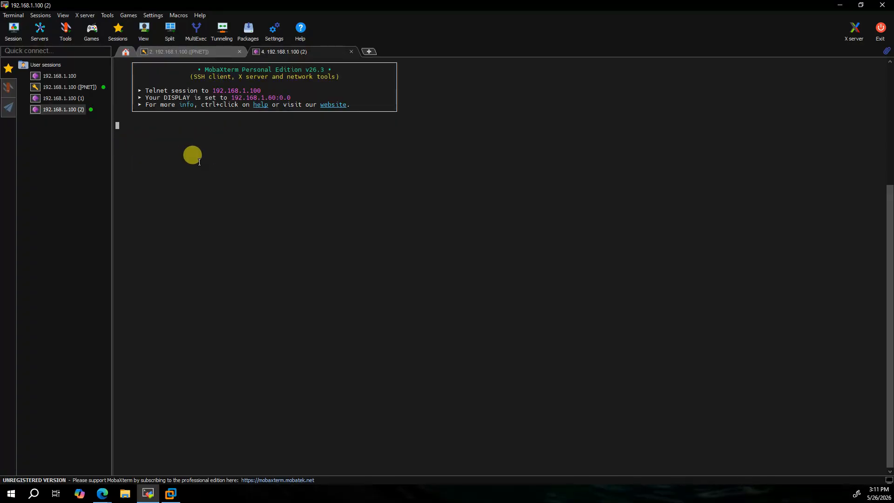
# Edit the saved Telnet session 192.168.1.100 (2) and set its port to 30005.
pyautogui.rightClick(306, 51)
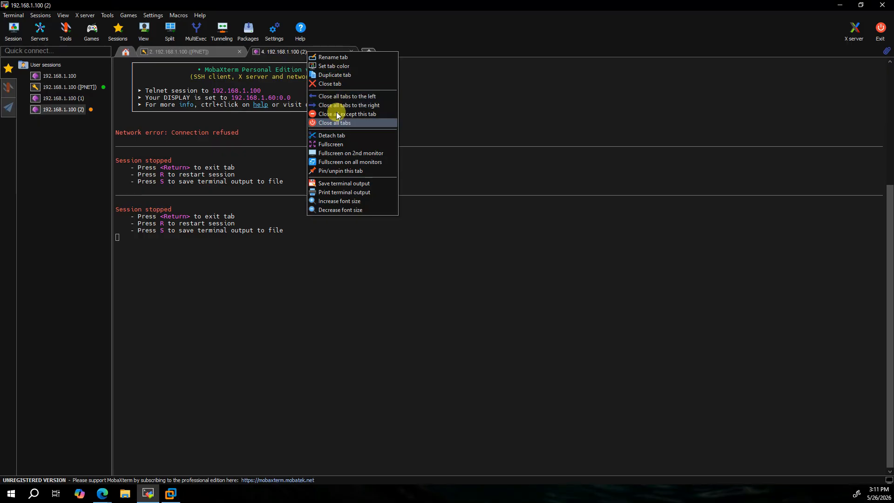
pyautogui.click(72, 115)
pyautogui.rightClick(72, 115)
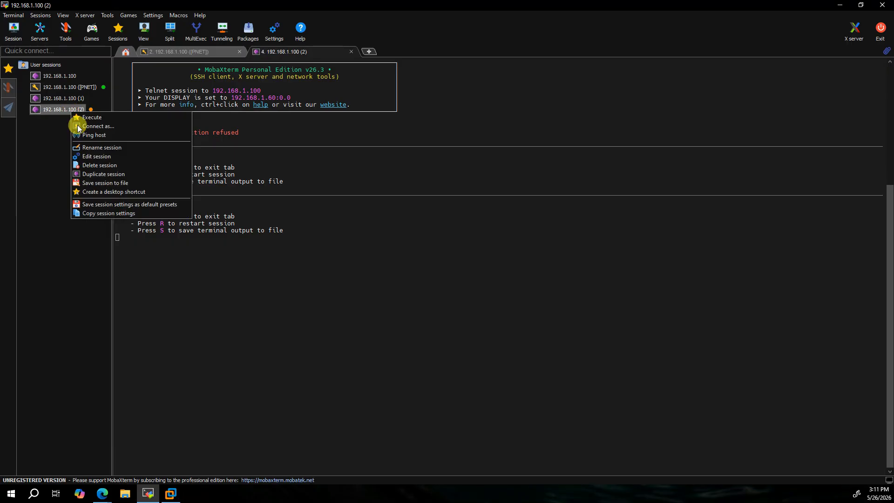
pyautogui.click(87, 149)
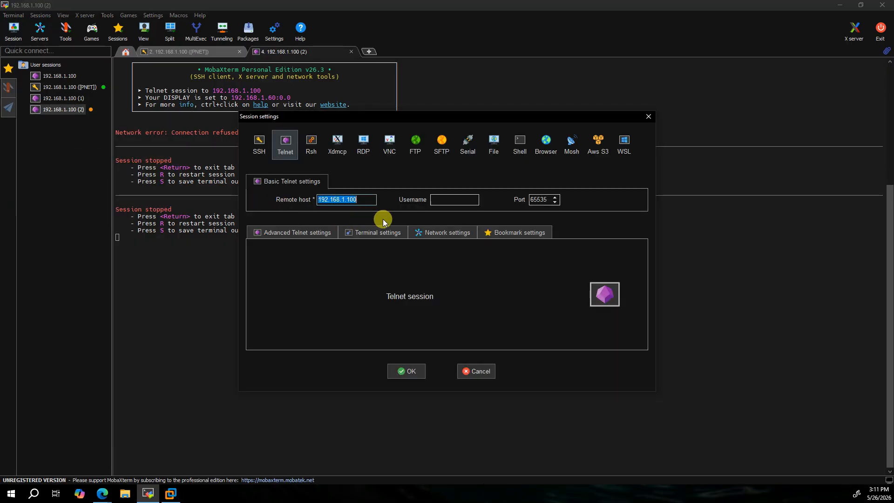
pyautogui.doubleClick(542, 199)
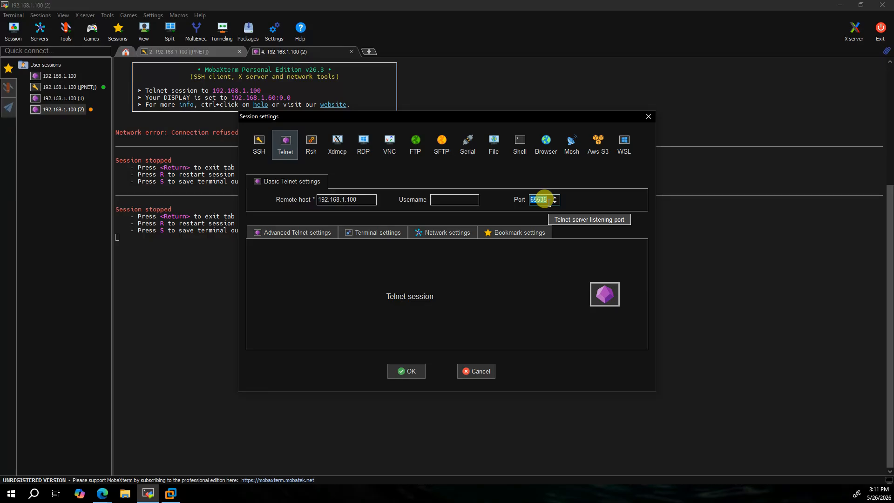
pyautogui.write('3')
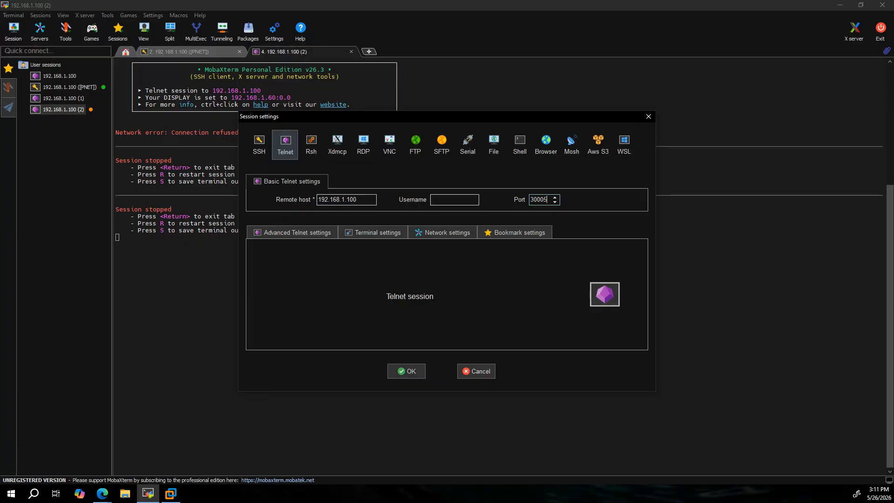
pyautogui.write('0005')
pyautogui.click(403, 373)
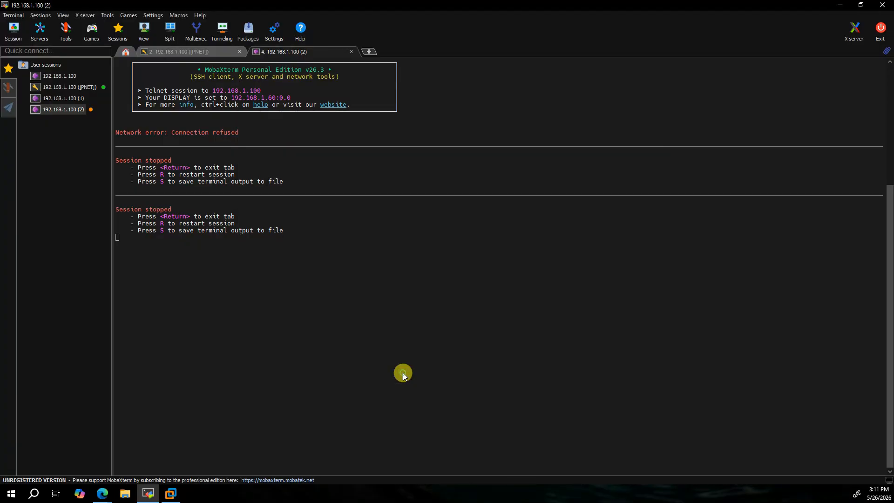
# Connect to the saved session 192.168.1.100 (2), wake its console, and close the stopped session's tab.
pyautogui.doubleClick(60, 109)
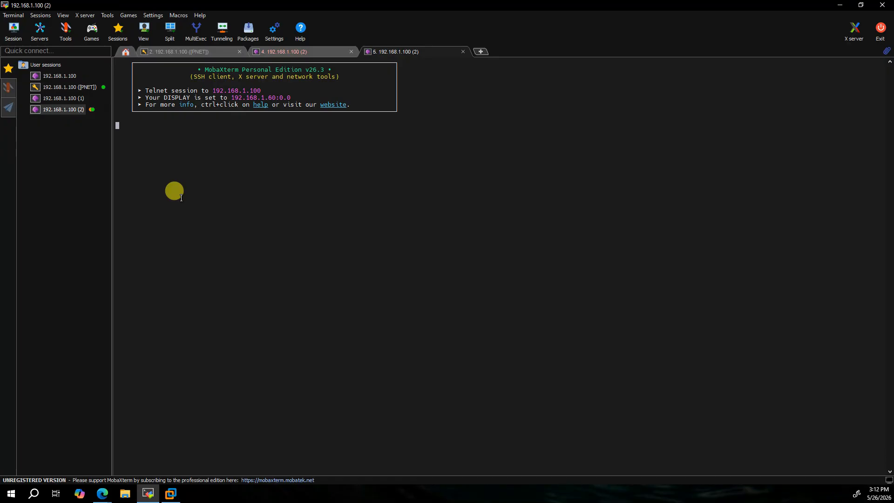
pyautogui.press('Return')
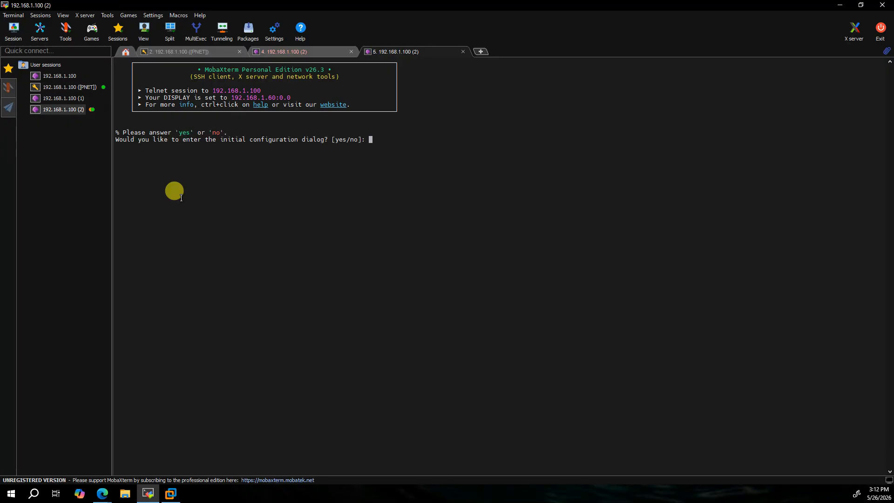
pyautogui.click(345, 55)
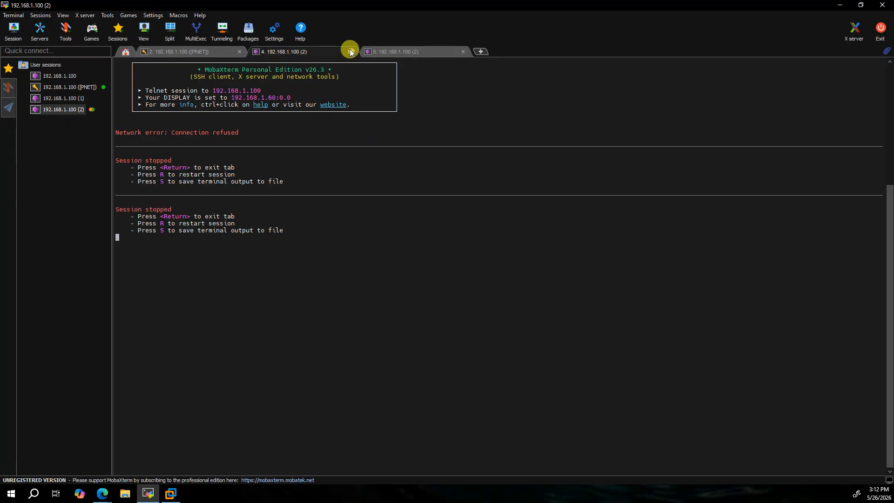
pyautogui.click(350, 52)
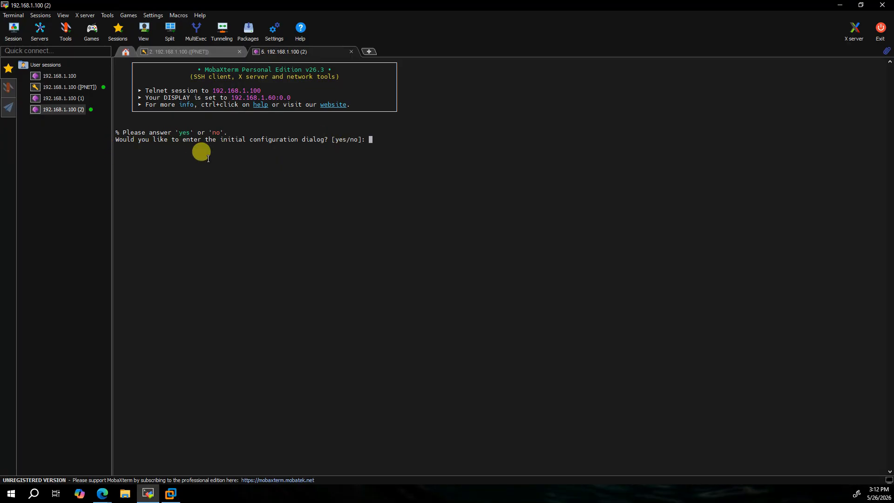
# Enlarge the terminal text and answer no to the router's initial configuration dialog.
pyautogui.scroll(2, 208, 159)
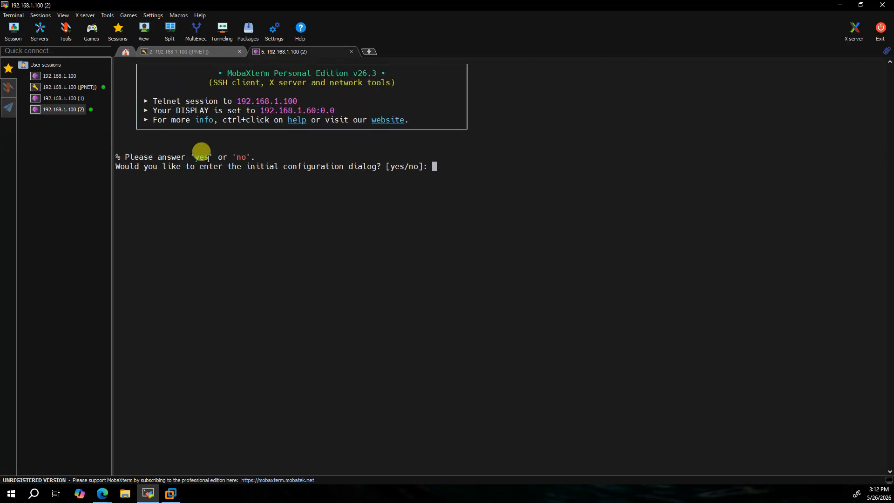
pyautogui.moveTo(159, 166); pyautogui.dragTo(416, 167)
pyautogui.click(426, 220)
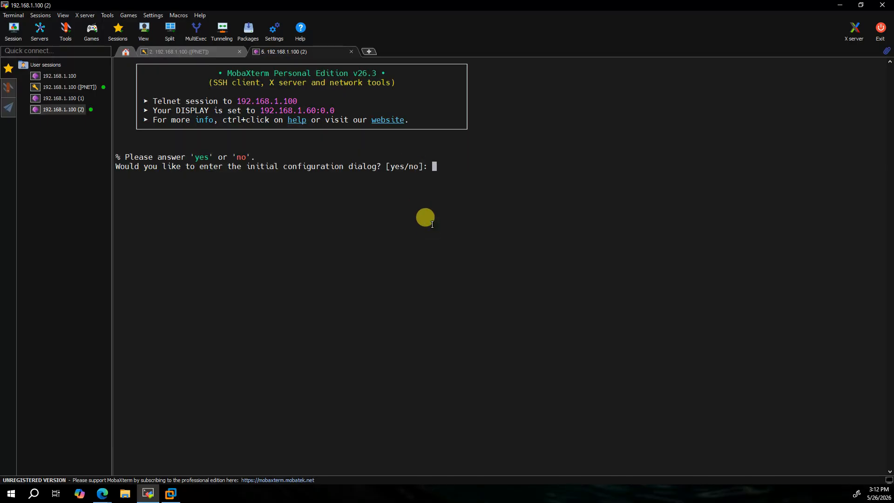
pyautogui.write('no')
pyautogui.press('Return')
# Rename the saved Telnet session 192.168.1.100 (2) as R1 in its session settings.
pyautogui.rightClick(59, 110)
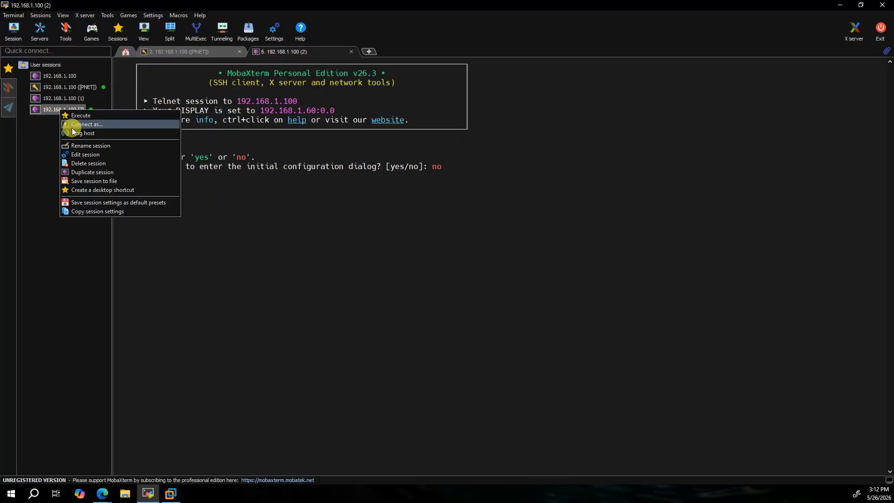
pyautogui.click(91, 154)
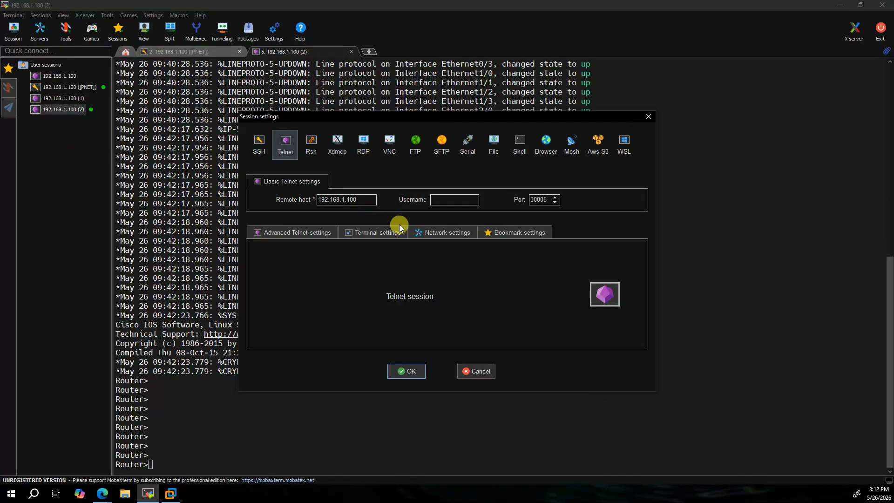
pyautogui.click(530, 232)
pyautogui.click(361, 264)
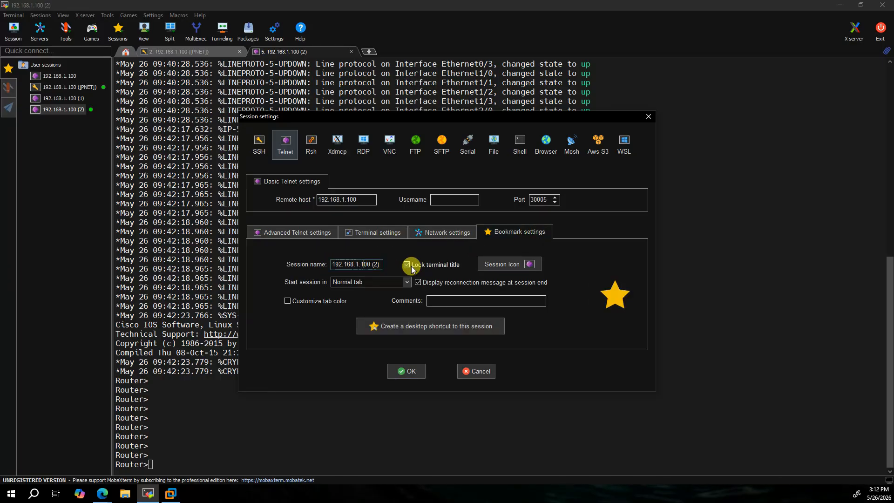
pyautogui.hotkey('ctrl', 'a')
pyautogui.write('R1')
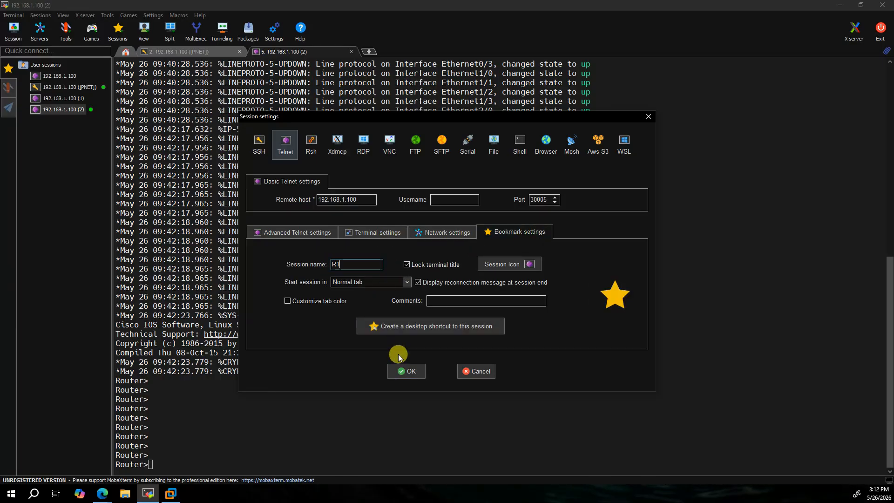
pyautogui.click(406, 372)
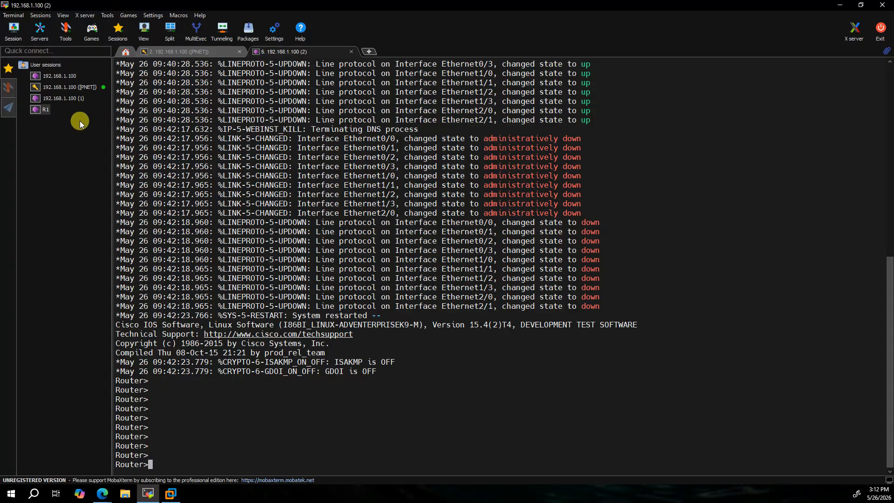
# Close the open router console tab, reconnect through the saved R1 session, and wake its prompt.
pyautogui.click(45, 109)
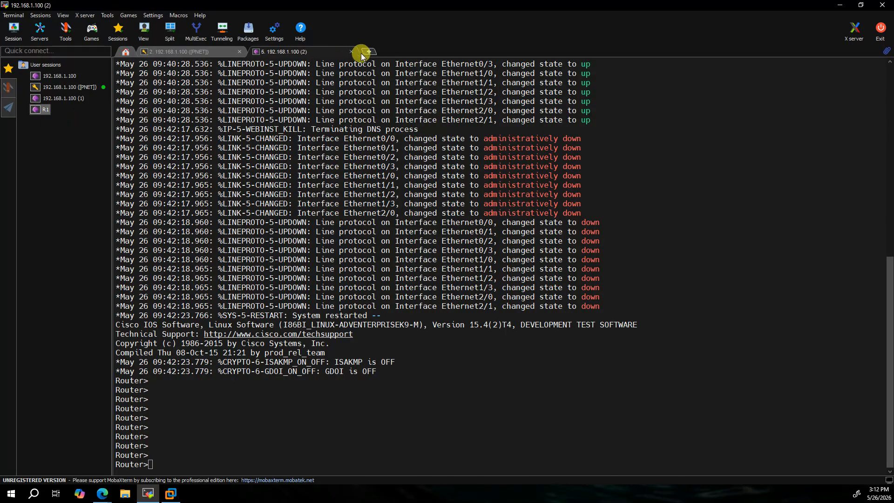
pyautogui.moveTo(117, 399); pyautogui.dragTo(150, 465)
pyautogui.click(312, 279)
pyautogui.click(352, 51)
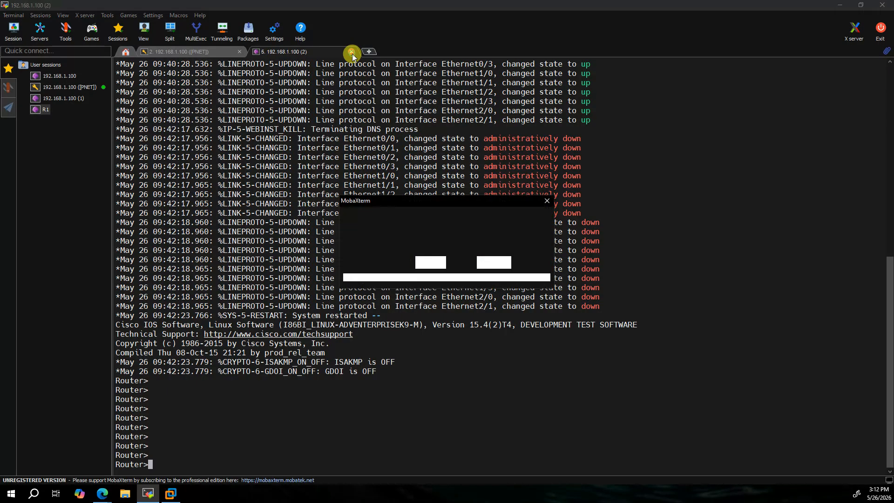
pyautogui.click(430, 261)
pyautogui.doubleClick(42, 111)
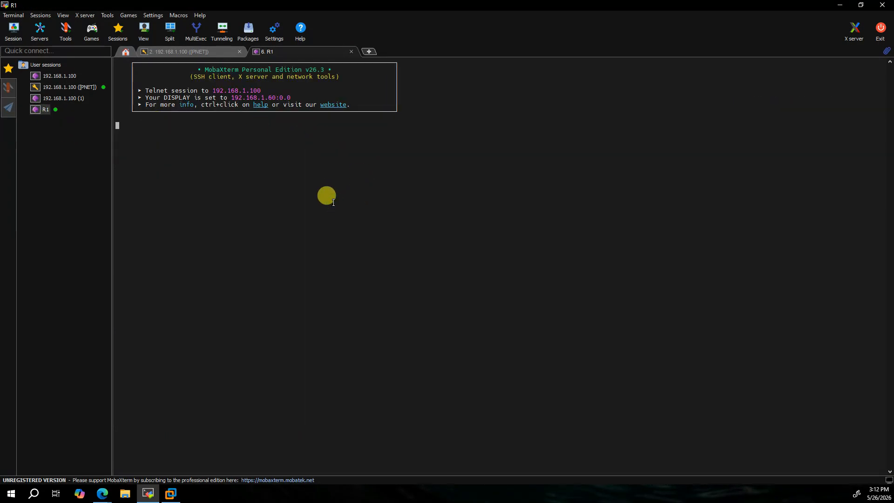
pyautogui.press('Return')
pyautogui.press('Return')
pyautogui.press('Return')
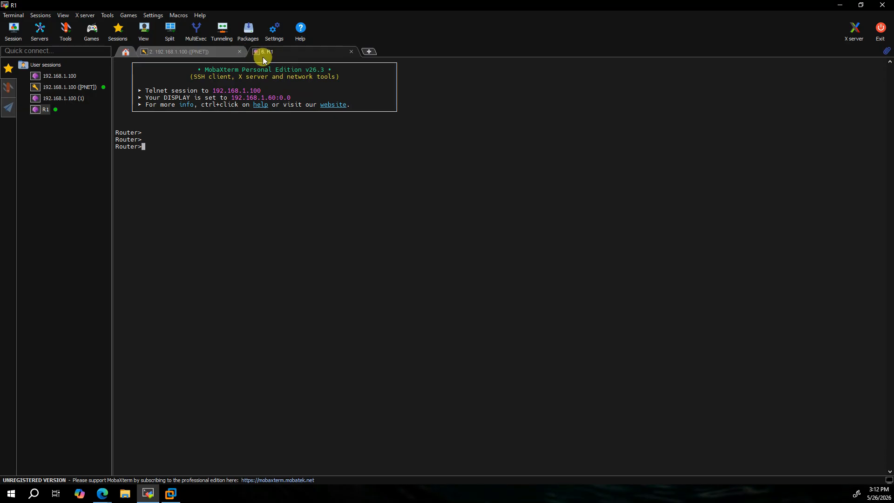
# Duplicate the R1 session and configure the copy with port 30006 and session name R2.
pyautogui.rightClick(46, 111)
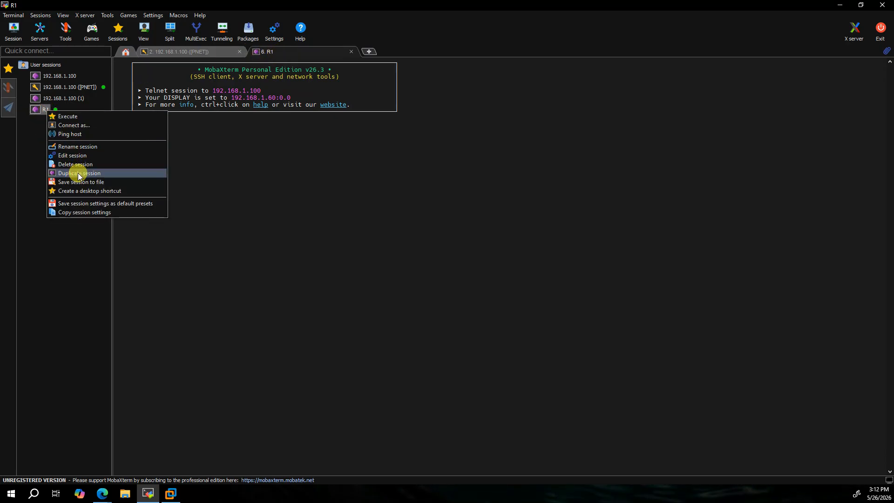
pyautogui.click(79, 174)
pyautogui.rightClick(47, 119)
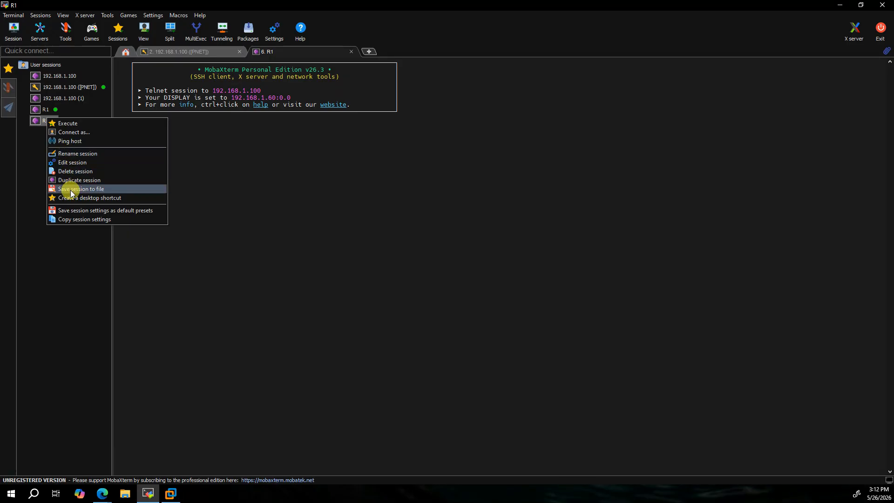
pyautogui.click(80, 164)
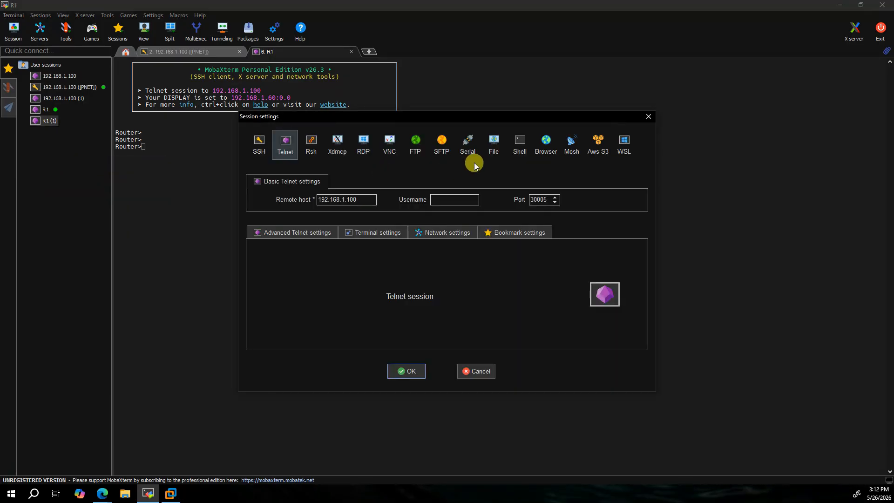
pyautogui.click(555, 197)
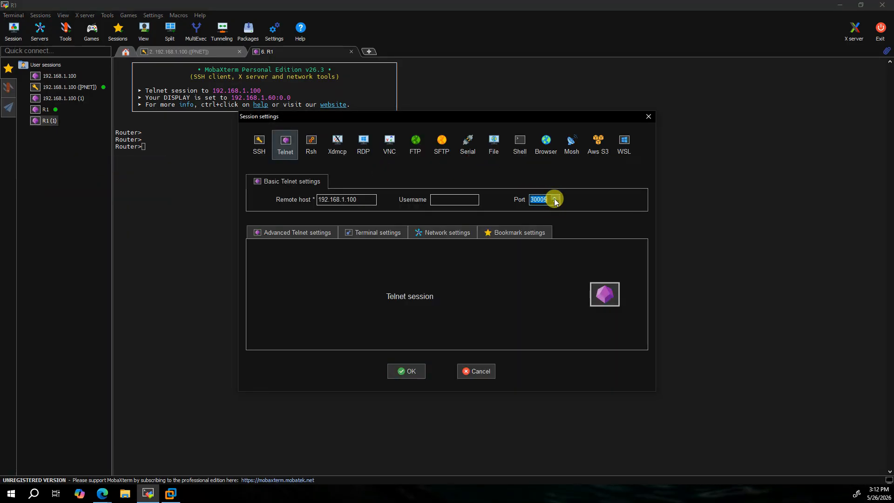
pyautogui.click(539, 232)
pyautogui.moveTo(370, 265); pyautogui.dragTo(335, 264)
pyautogui.write('2')
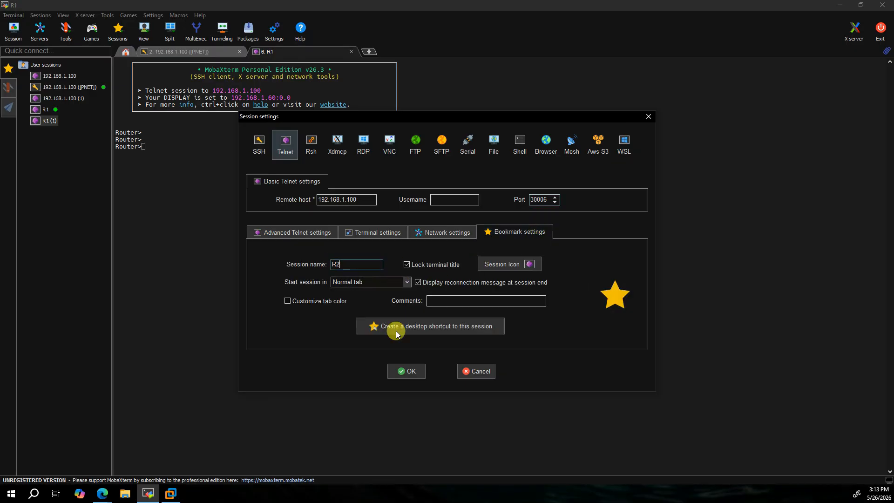
pyautogui.click(403, 370)
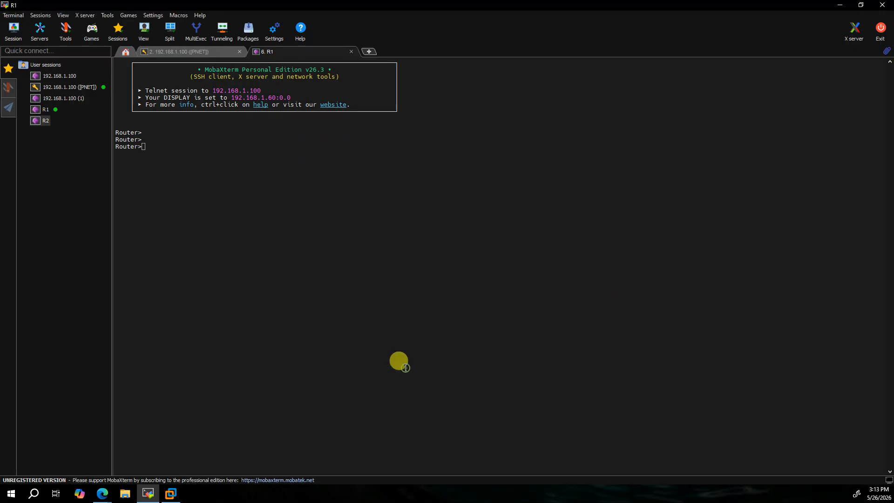
# Connect to the R2 session and answer no to its initial configuration dialog.
pyautogui.doubleClick(45, 122)
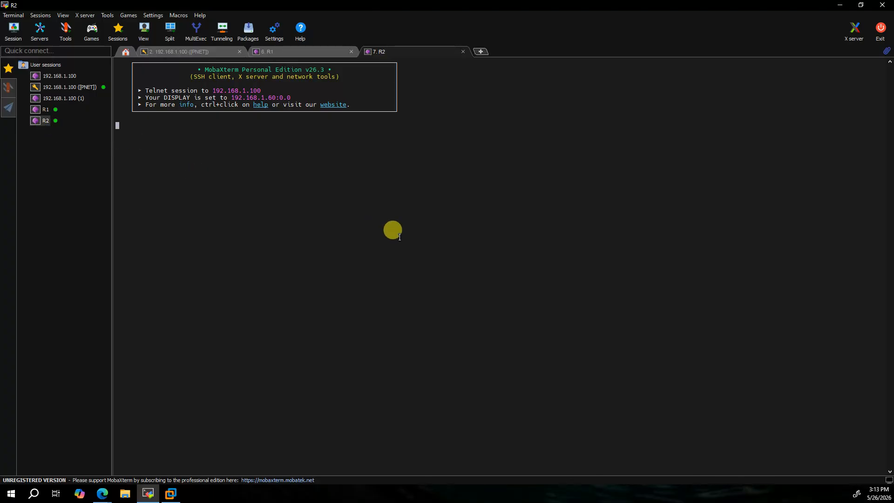
pyautogui.press('Return')
pyautogui.press('Return')
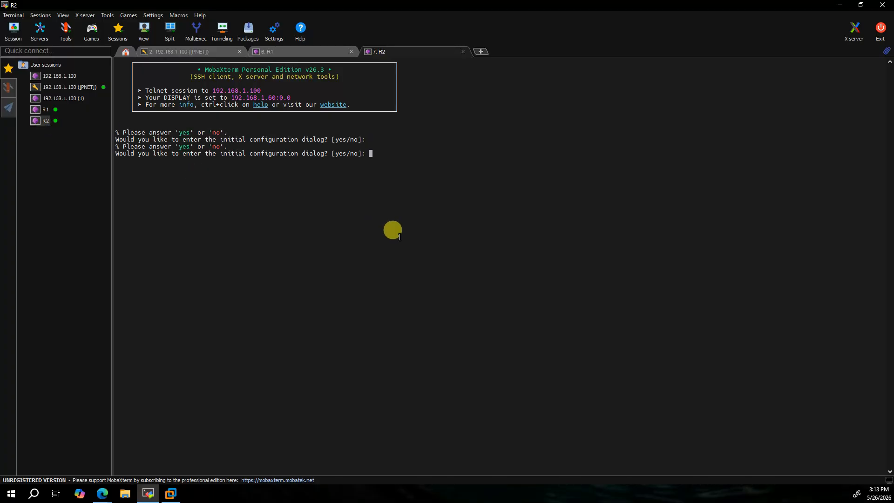
pyautogui.scroll(2, 400, 237)
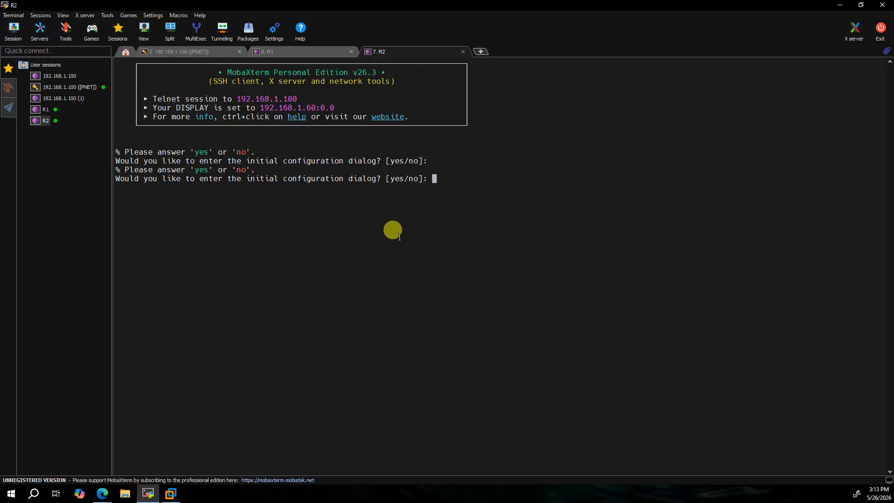
pyautogui.write('no')
pyautogui.press('Return')
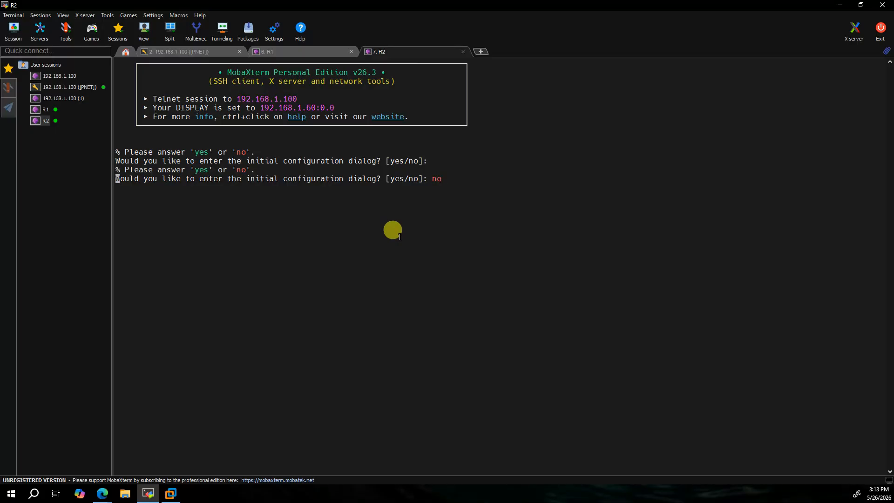
# Return to the R1 console and enter privileged mode and global configuration mode with en and config t.
pyautogui.click(293, 51)
pyautogui.click(397, 365)
pyautogui.write('en')
pyautogui.press('Return')
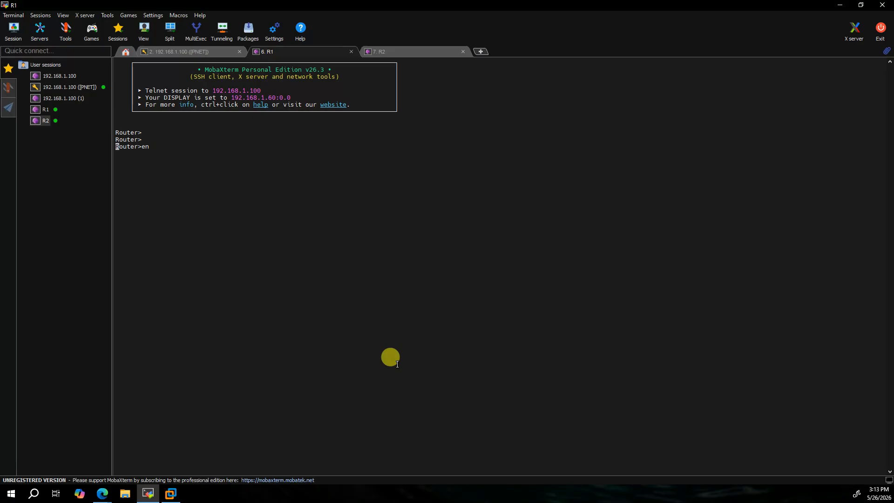
pyautogui.press('Return')
pyautogui.press('Return')
pyautogui.press('Return')
pyautogui.write('config t')
pyautogui.press('Return')
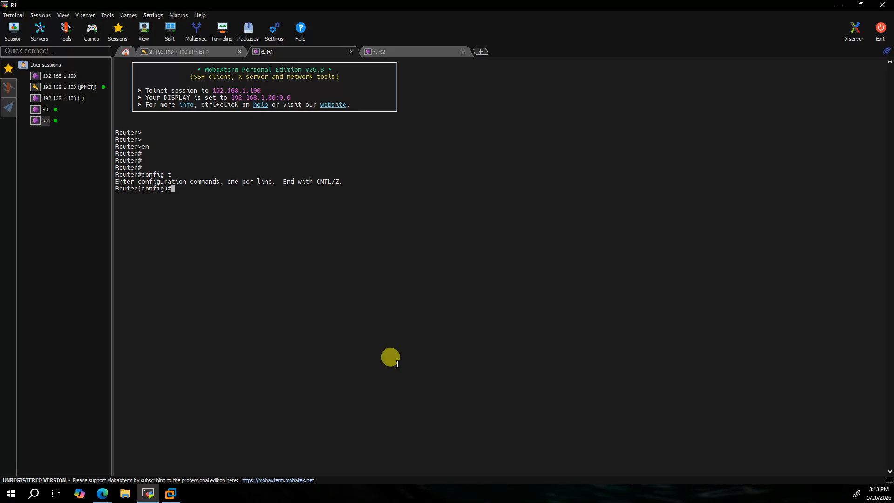
# On R1, assign 10.0.0.1 255.255.255.0 to interface e0/0, enable it with no shut, and exit interface configuration.
pyautogui.press('Return')
pyautogui.press('Return')
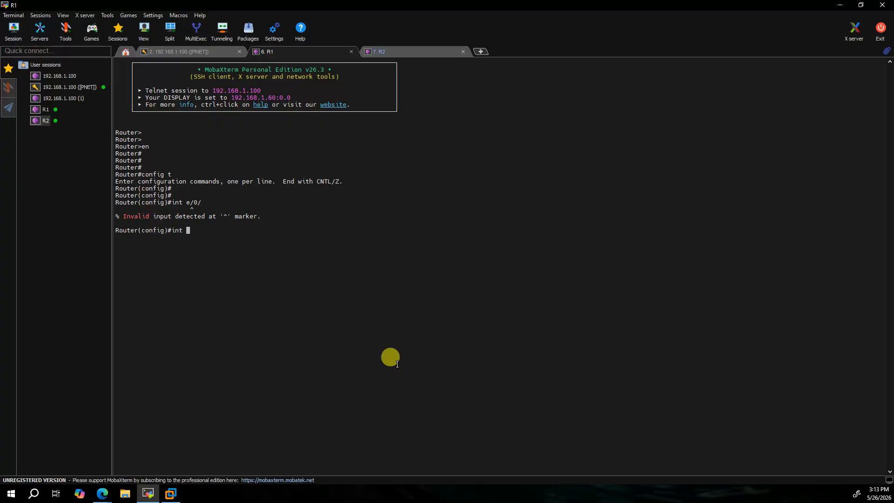
pyautogui.write('0/')
pyautogui.press('Return')
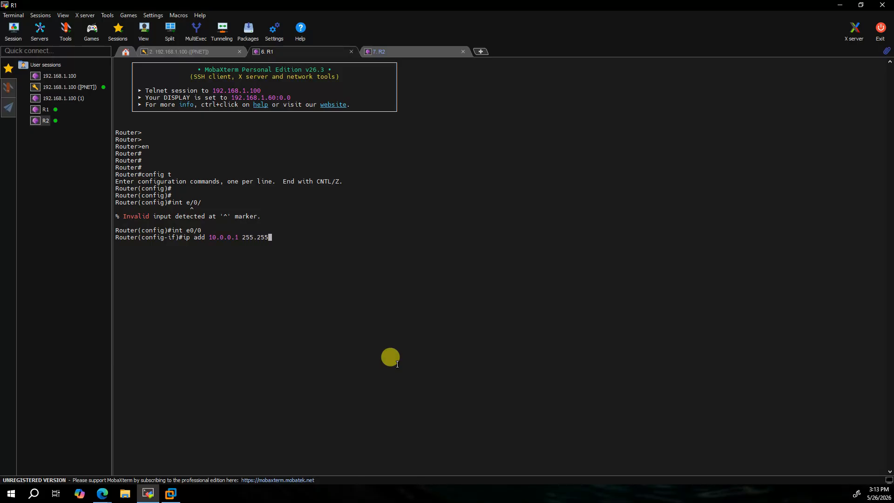
pyautogui.press('Return')
pyautogui.write('no')
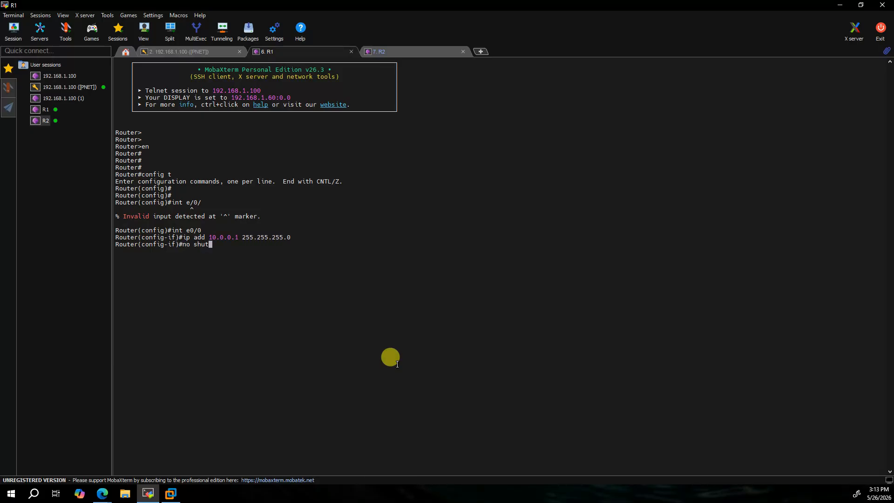
pyautogui.write(' shut')
pyautogui.press('Return')
pyautogui.write('exit')
pyautogui.press('Return')
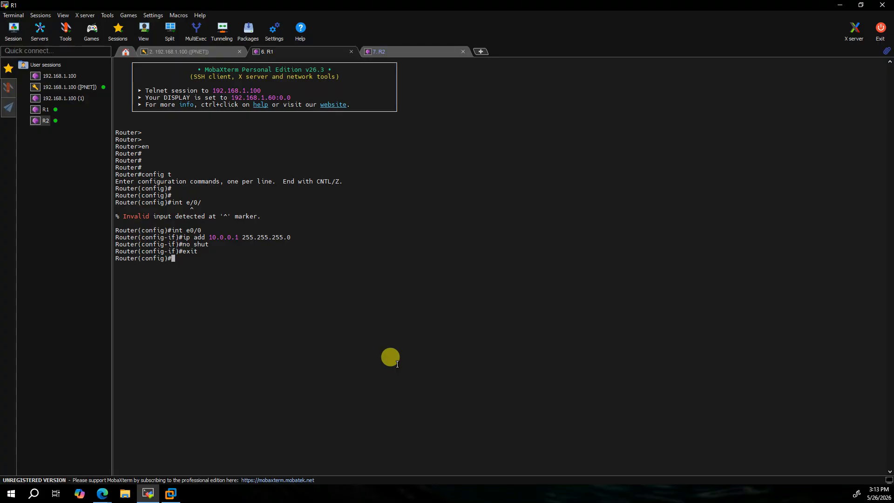
# Set the router's hostname to R1, leave configuration mode, and save the configuration with wr.
pyautogui.write('hostname ')
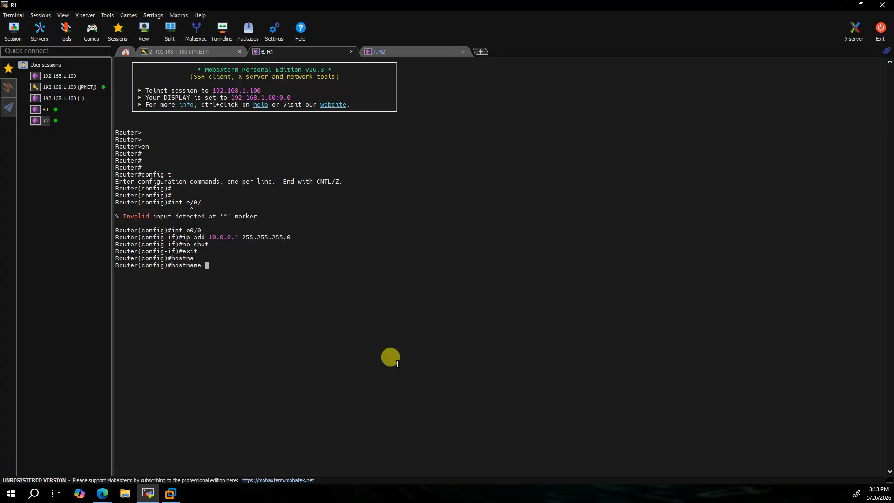
pyautogui.write('R1')
pyautogui.press('Return')
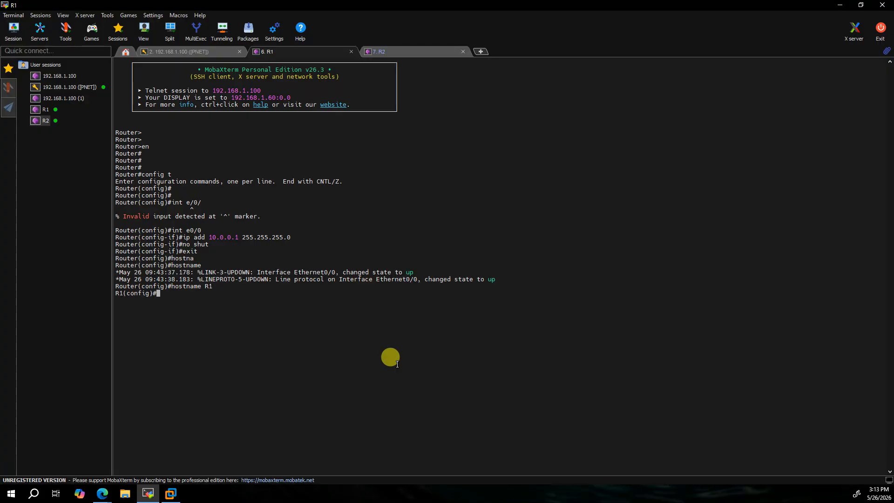
pyautogui.press('Return')
pyautogui.press('Return')
pyautogui.write('wr')
pyautogui.press('Return')
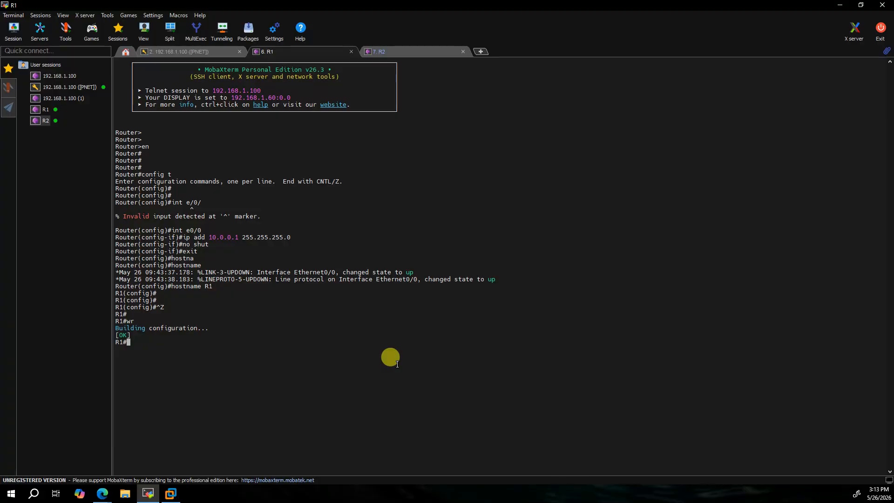
# Switch to the R2 console and enter privileged mode and global configuration mode with en and config t.
pyautogui.click(411, 48)
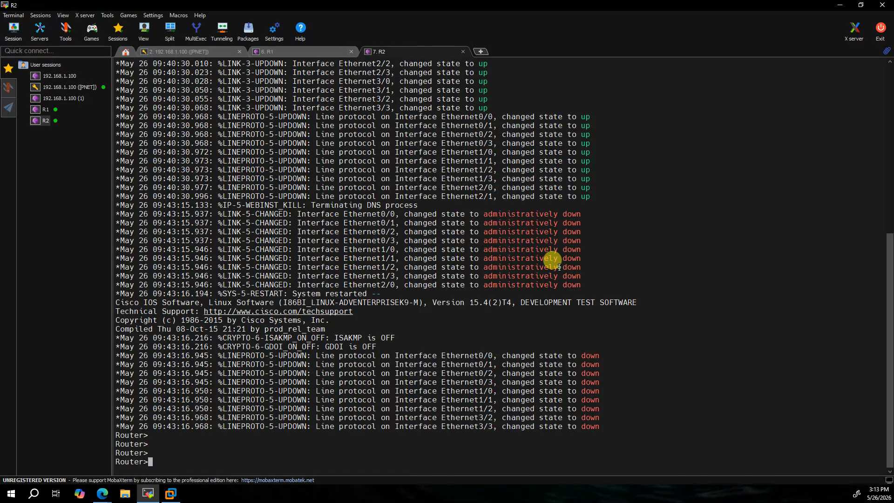
pyautogui.write('en')
pyautogui.press('Return')
pyautogui.press('Return')
pyautogui.press('Return')
pyautogui.press('Return')
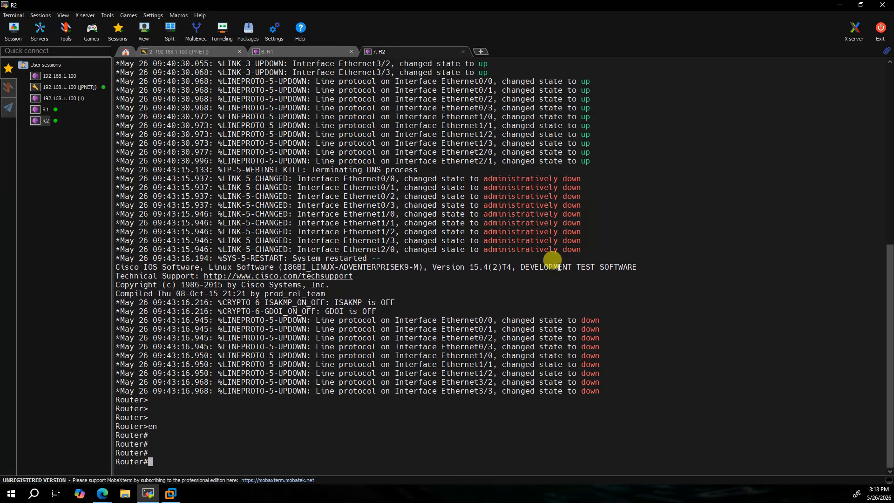
pyautogui.write('config t')
pyautogui.press('Return')
pyautogui.press('Return')
pyautogui.press('Return')
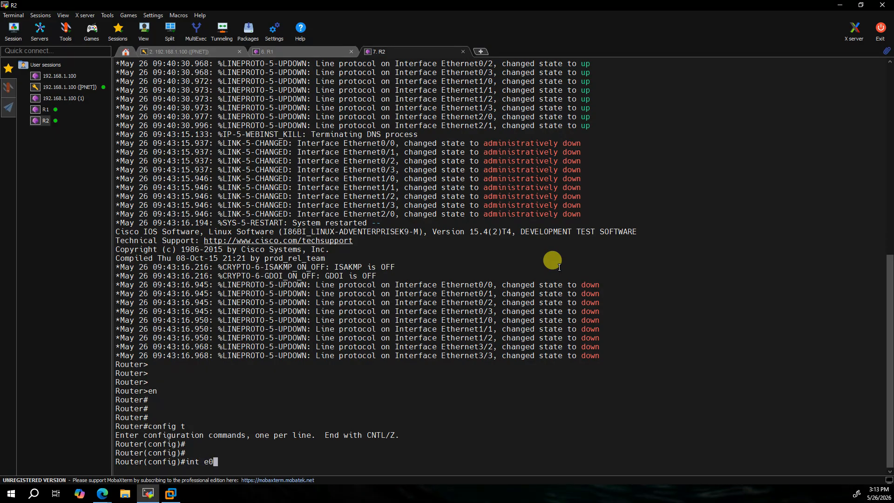
# On R2, assign 10.0.0.2 255.255.255.0 to interface e0/0 and enable it with no shut.
pyautogui.press('Return')
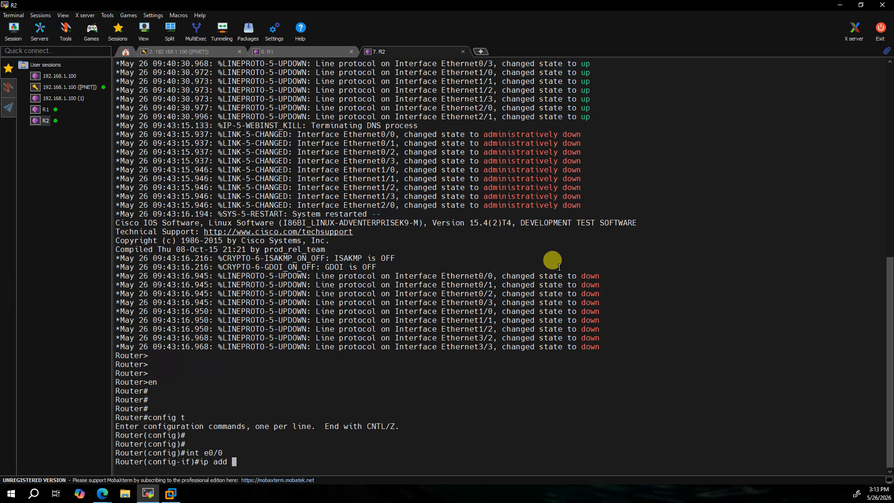
pyautogui.write('ip add 10.0.0.2 255.255.255.0')
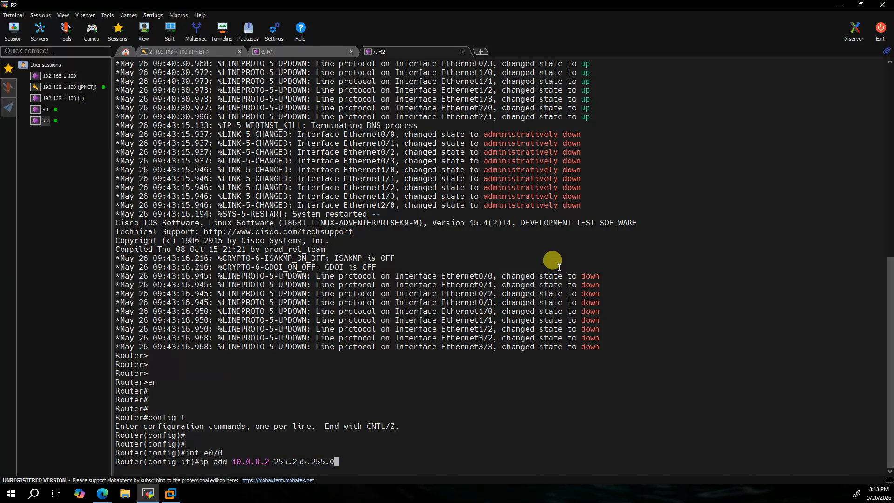
pyautogui.press('Return')
pyautogui.write('no shut')
pyautogui.press('Return')
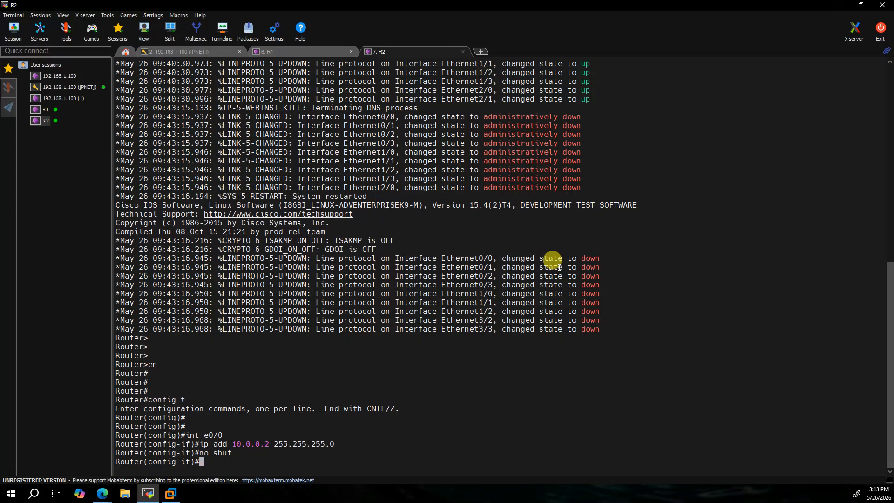
# Set the second router's hostname to R2, leave configuration mode, and save the configuration with wr.
pyautogui.write('hostname')
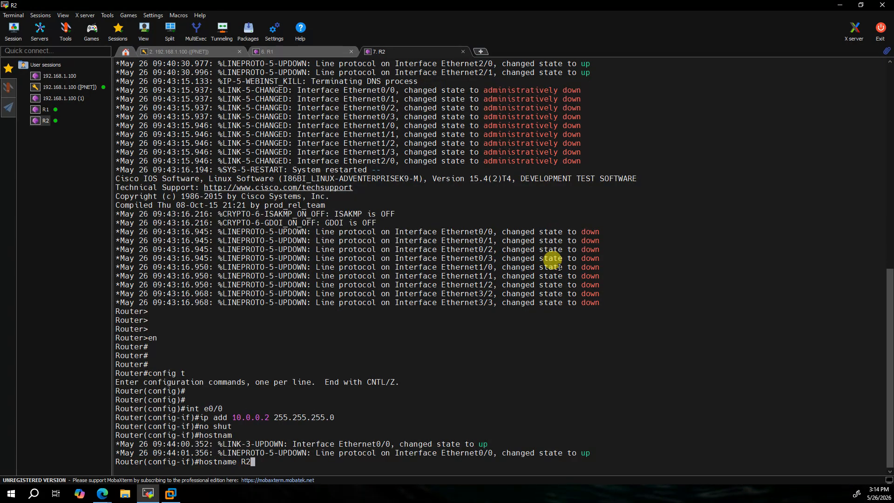
pyautogui.write(' R2')
pyautogui.press('Return')
pyautogui.press('Return')
pyautogui.press('Return')
pyautogui.hotkey('ctrl', 'z')
pyautogui.press('Return')
pyautogui.write('wr')
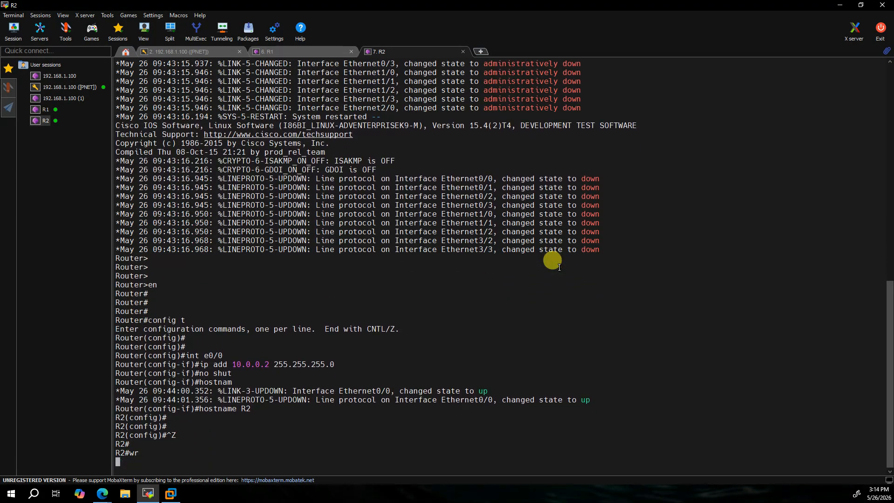
pyautogui.press('Return')
pyautogui.press('Return')
pyautogui.press('Return')
pyautogui.press('Return')
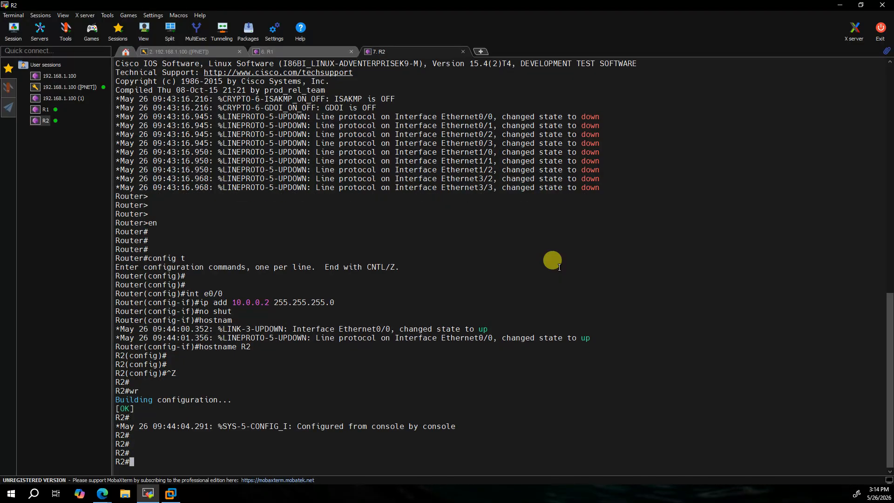
# Return to the R1 console and ping 10.0.0.2 to test connectivity to R2.
pyautogui.click(307, 51)
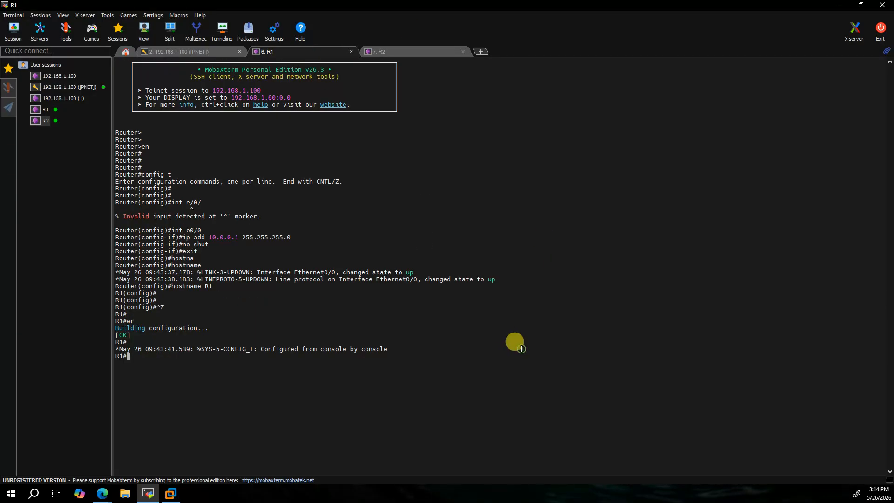
pyautogui.scroll(2, 521, 349)
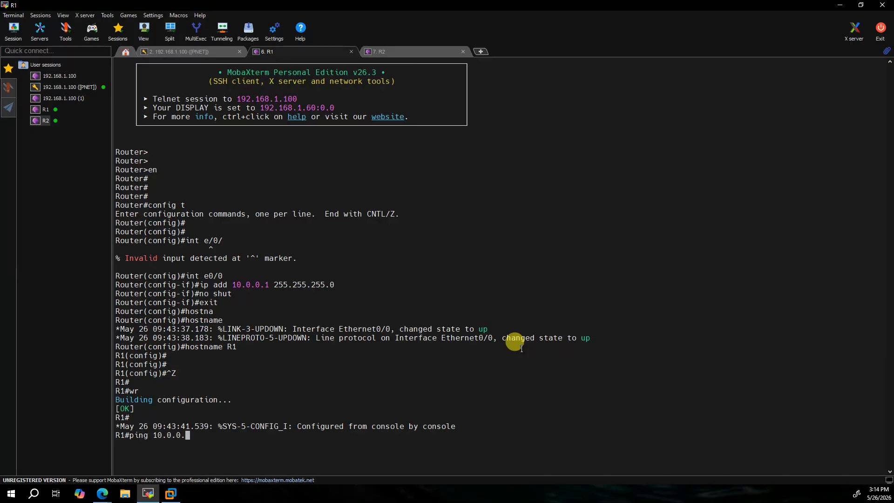
pyautogui.write('2')
pyautogui.press('Return')
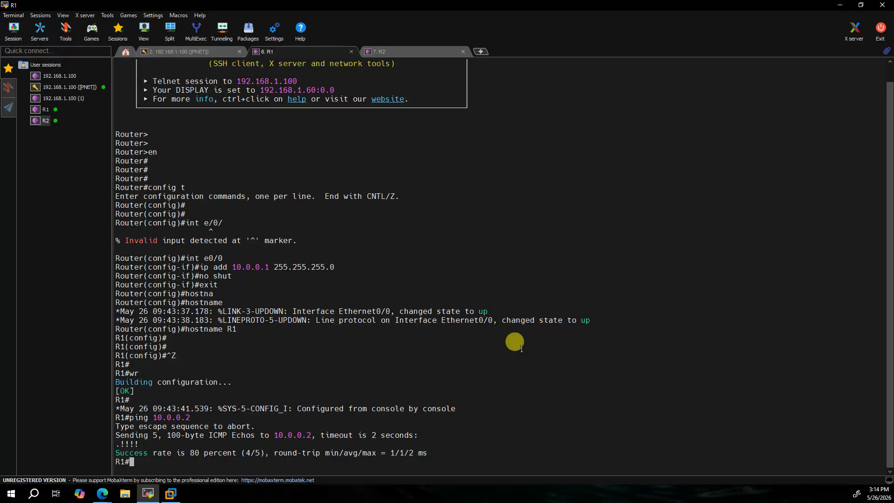
pyautogui.press('Return')
pyautogui.press('Return')
pyautogui.press('Return')
pyautogui.press('Return')
pyautogui.press('Return')
pyautogui.press('Return')
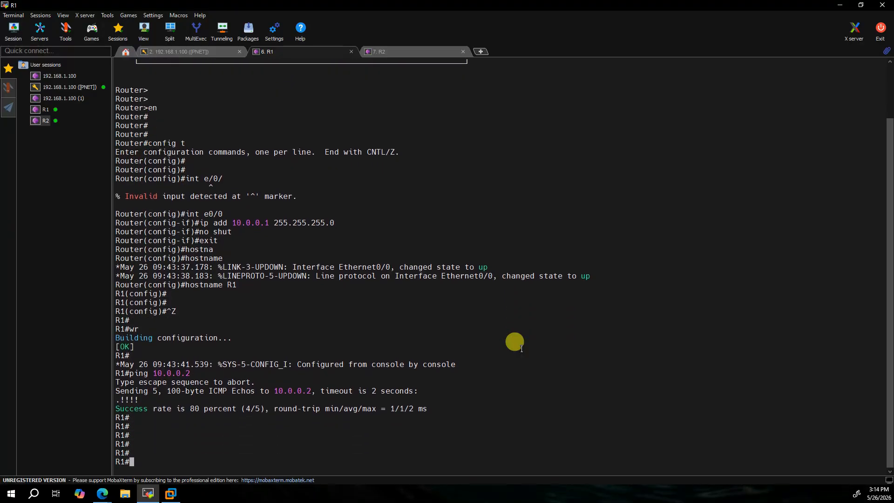
# In the PNETLab topology, start adding a Cisco IOL node with image L2-ADVENTERPRISEK9-M-15.2-20150703.bin and name SW.
pyautogui.hotkey('alt', 'Tab')
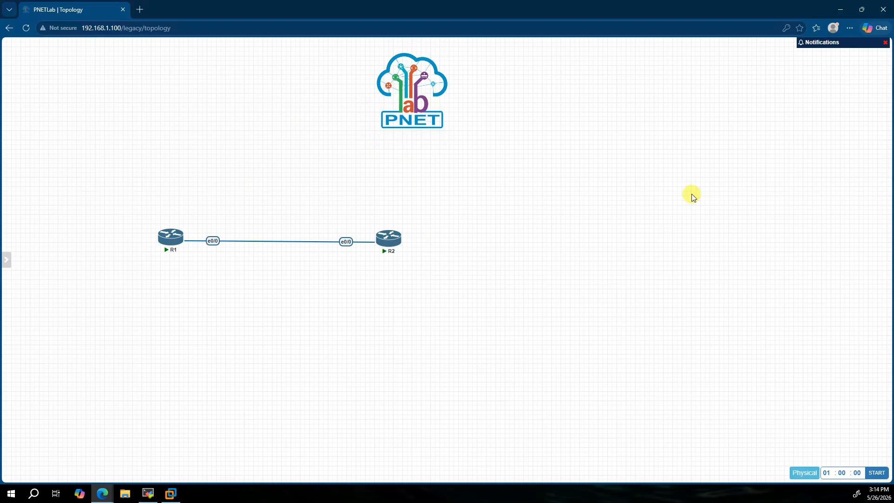
pyautogui.rightClick(512, 150)
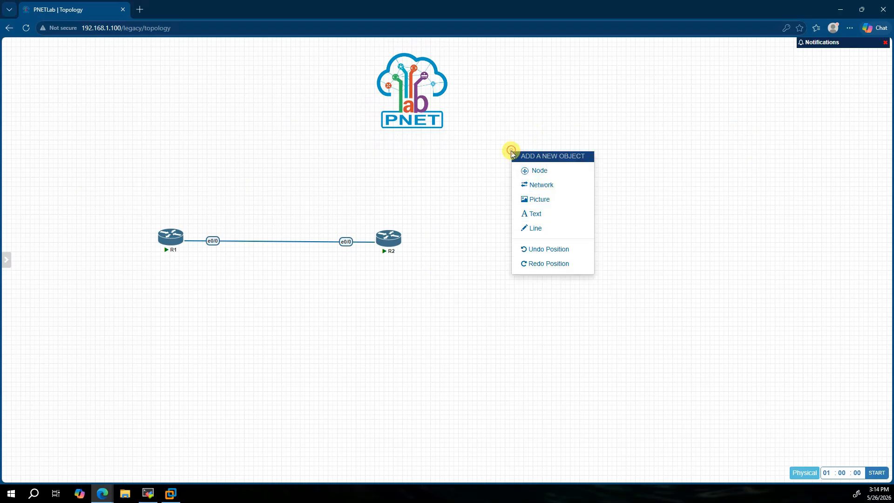
pyautogui.click(538, 172)
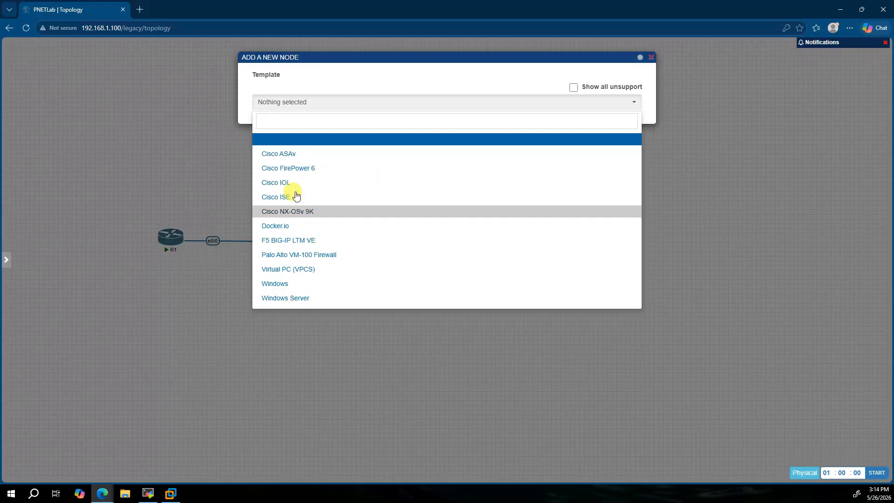
pyautogui.click(298, 186)
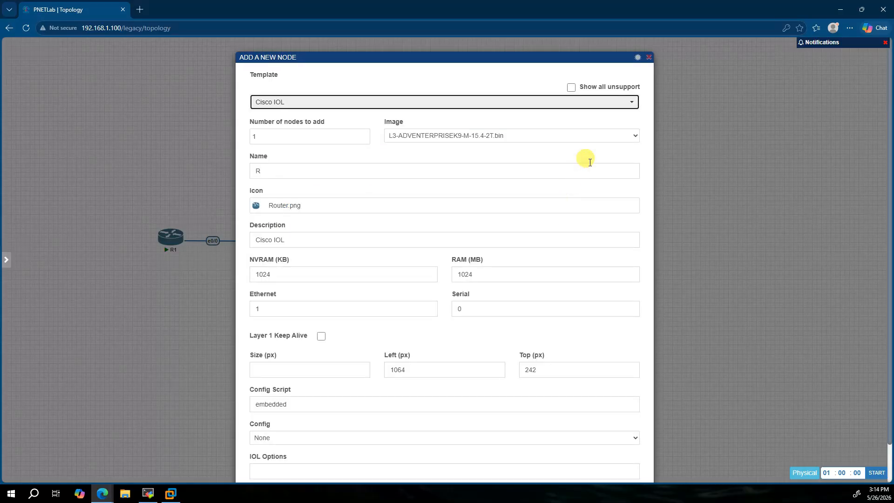
pyautogui.click(637, 135)
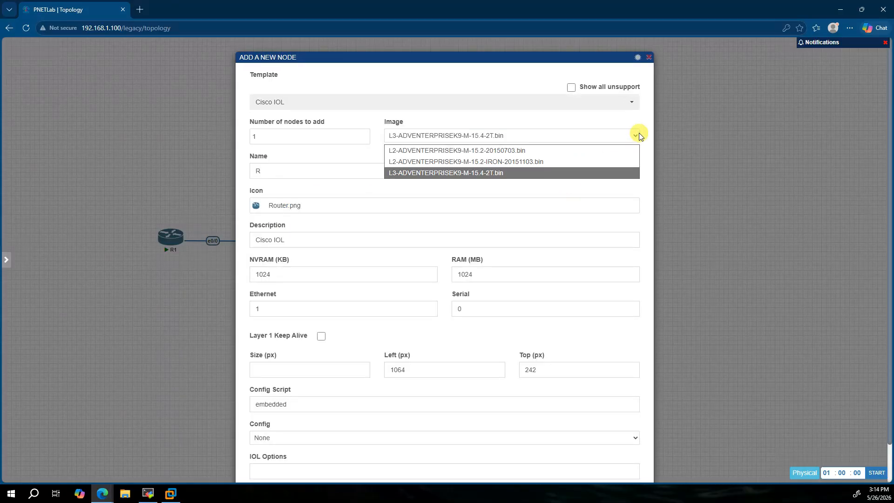
pyautogui.click(552, 152)
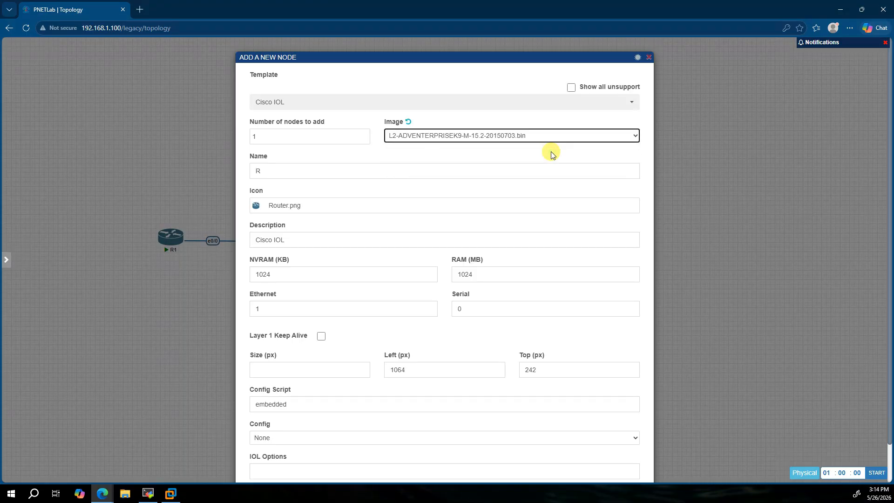
pyautogui.doubleClick(272, 176)
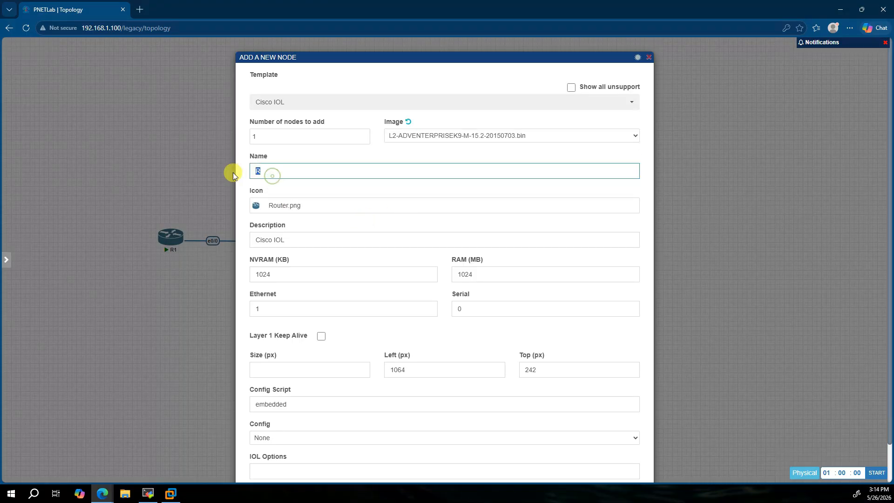
pyautogui.write('SW')
pyautogui.click(343, 205)
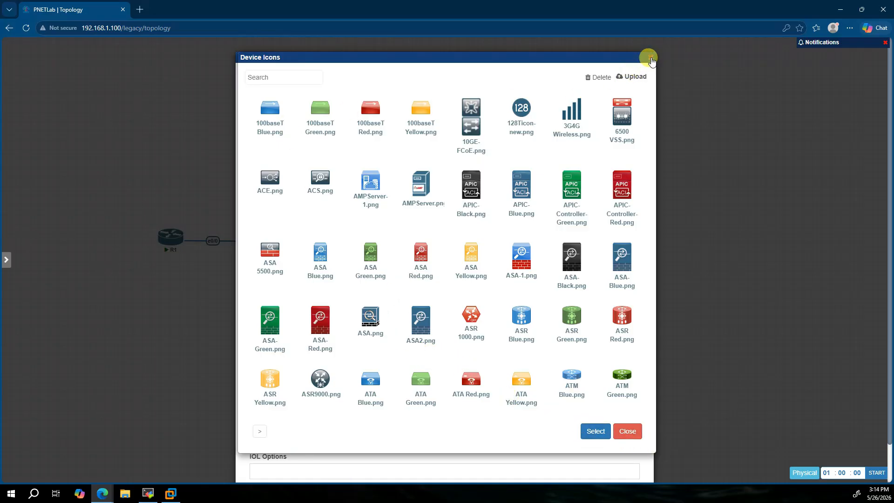
pyautogui.click(651, 56)
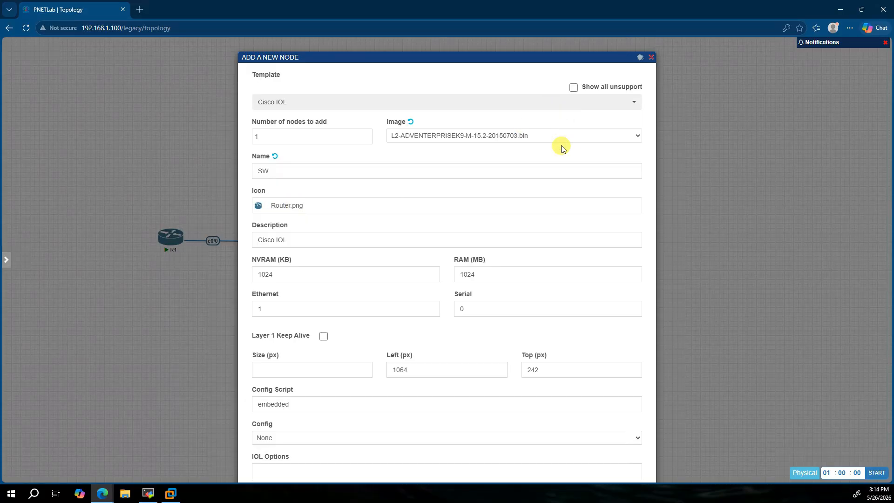
pyautogui.click(285, 212)
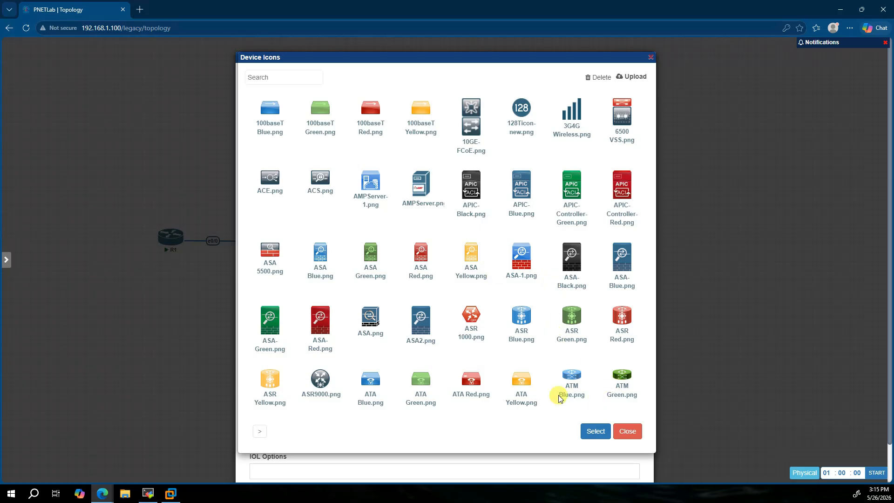
pyautogui.click(259, 431)
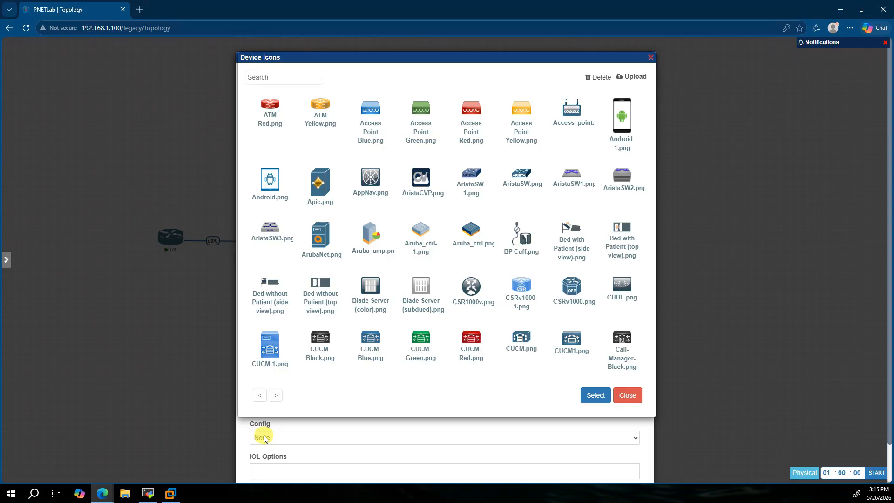
pyautogui.click(263, 438)
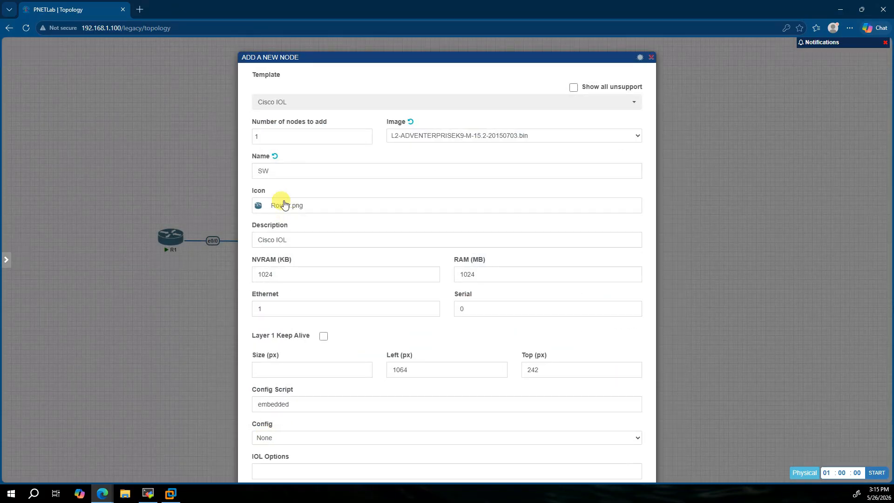
# Search the device icons for "switch" and set the new node's icon to Layer 2 Switch.png.
pyautogui.click(287, 206)
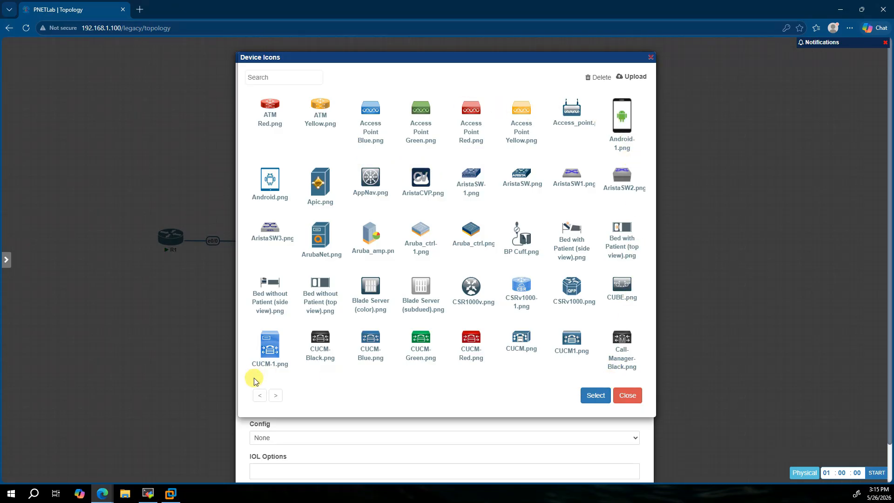
pyautogui.click(262, 396)
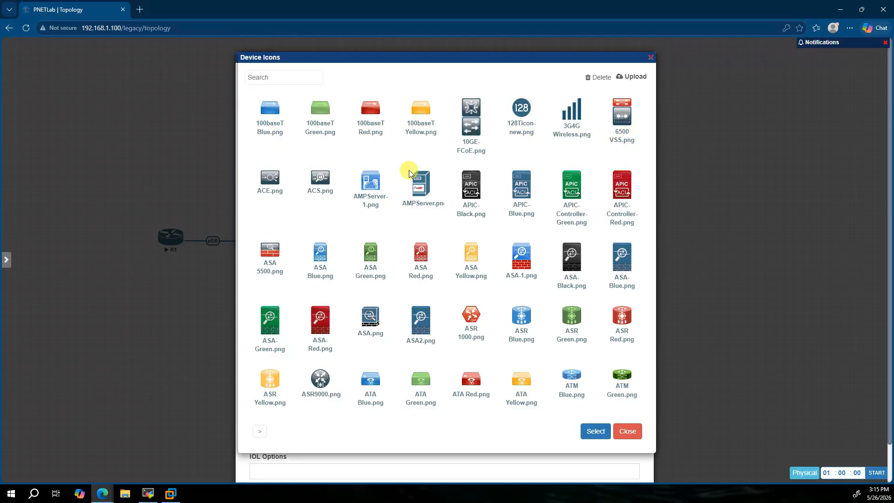
pyautogui.click(278, 78)
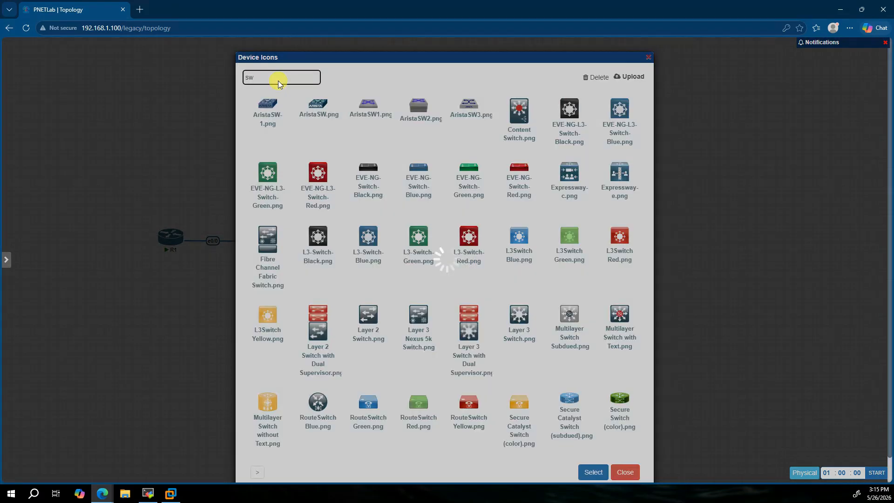
pyautogui.write('swit')
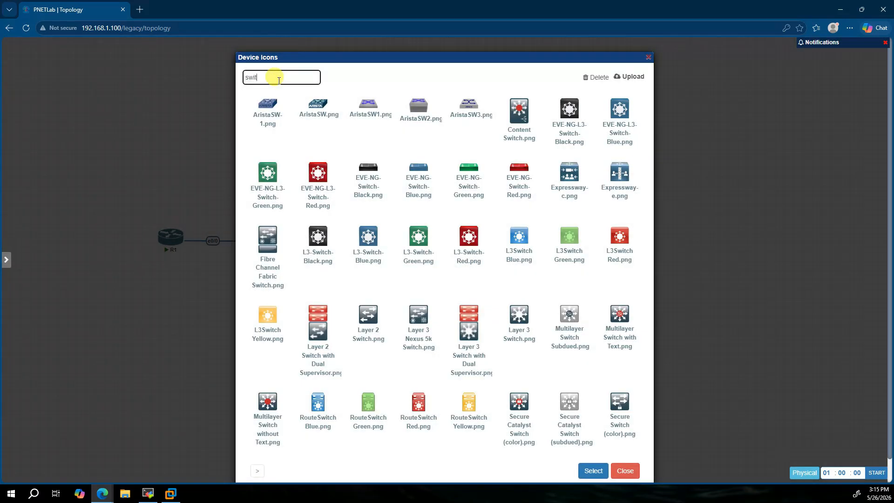
pyautogui.write('ch')
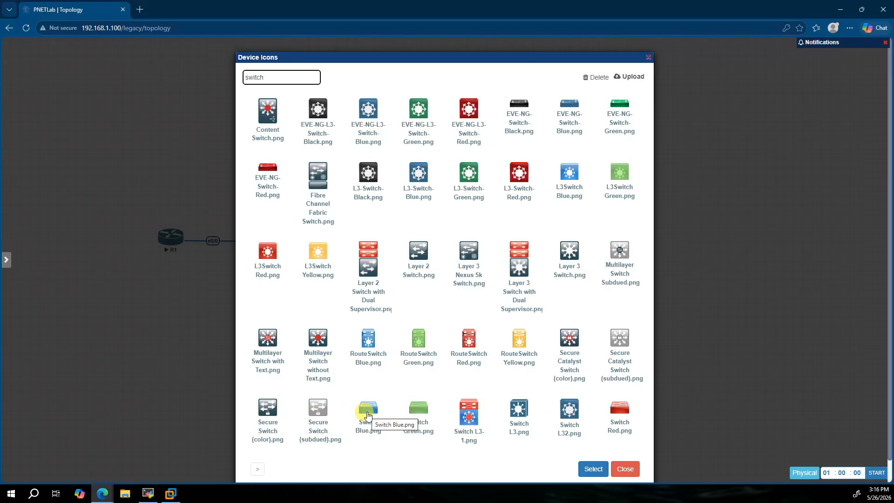
pyautogui.click(418, 253)
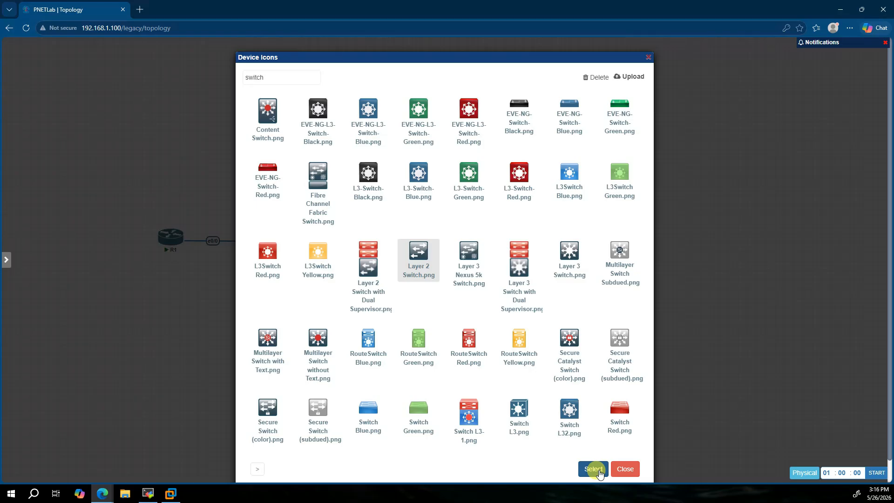
pyautogui.click(593, 469)
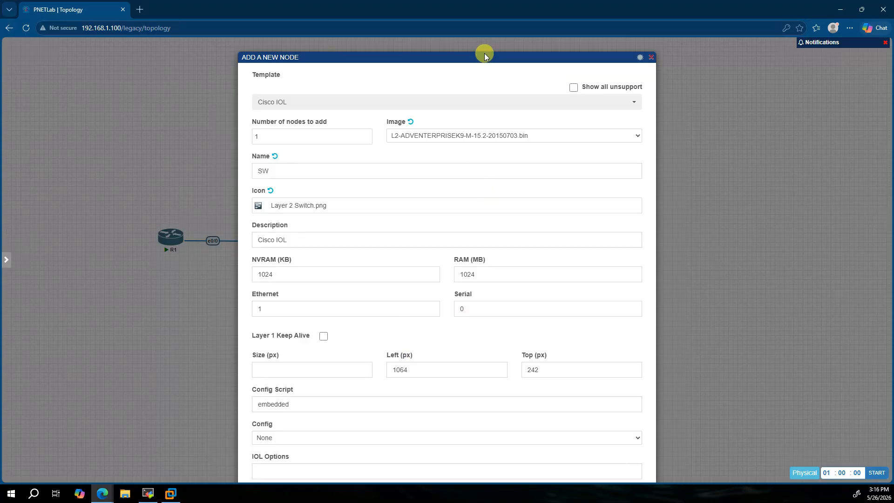
# Save the single SW node, place it below the link between R1 and R2, and start it.
pyautogui.moveTo(483, 60); pyautogui.dragTo(481, 6)
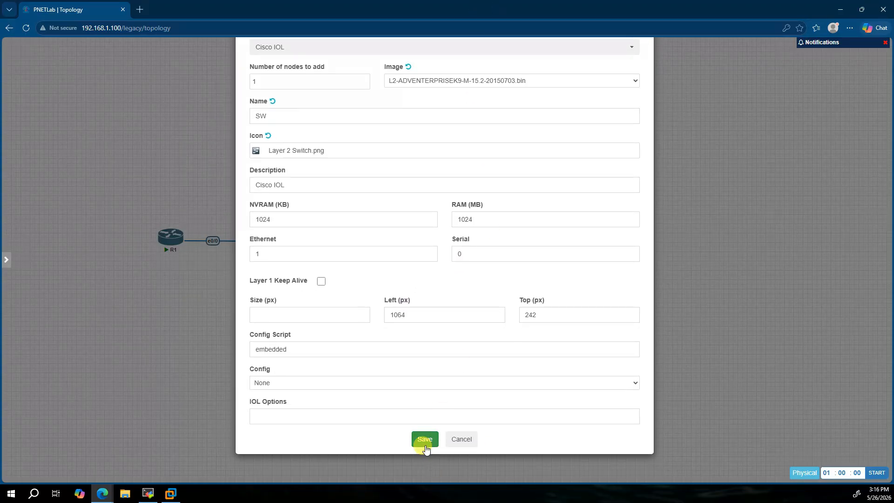
pyautogui.click(277, 84)
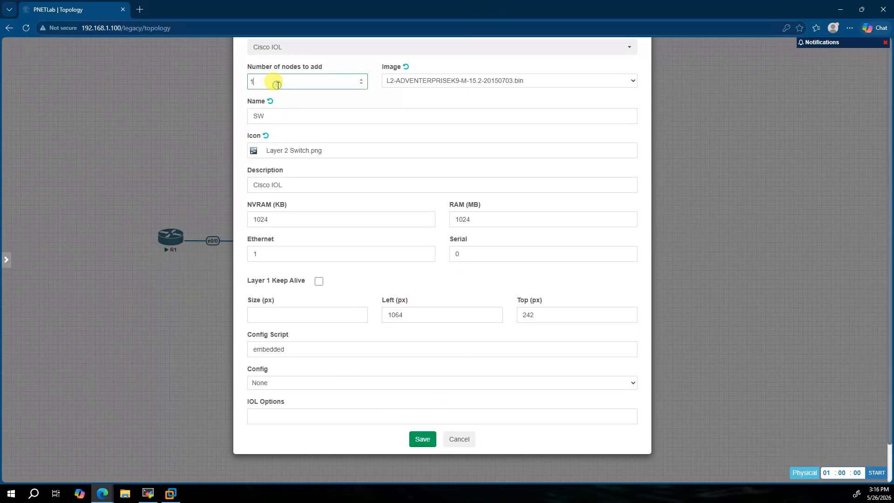
pyautogui.click(422, 439)
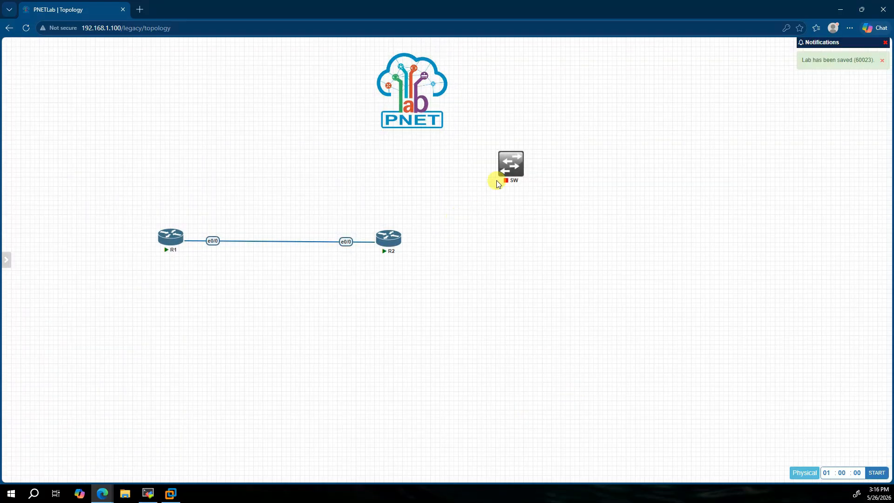
pyautogui.moveTo(509, 167); pyautogui.dragTo(269, 340)
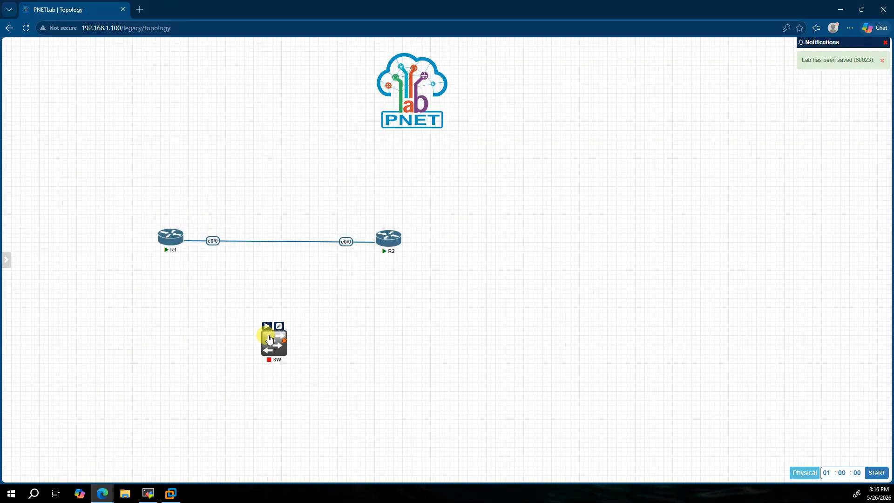
pyautogui.click(267, 326)
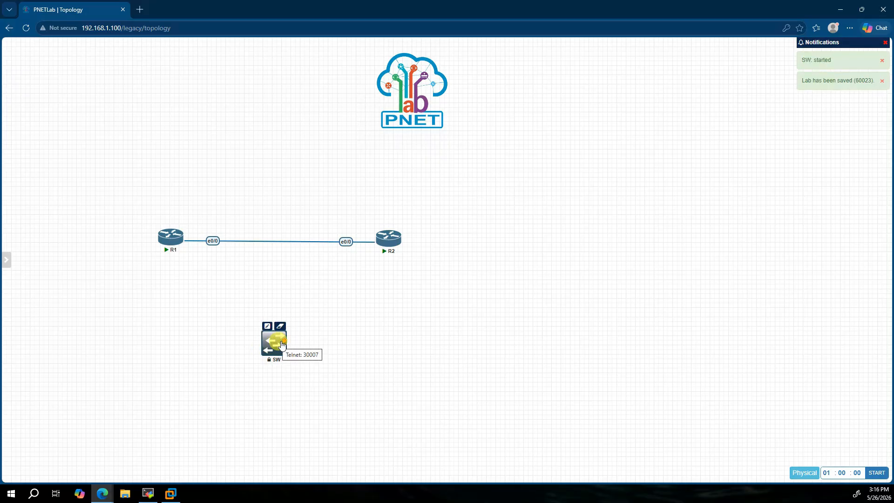
# Connect SW e0/0 to R1 e0/1 and SW e0/1 to R2 e0/1.
pyautogui.moveTo(281, 345); pyautogui.dragTo(162, 242)
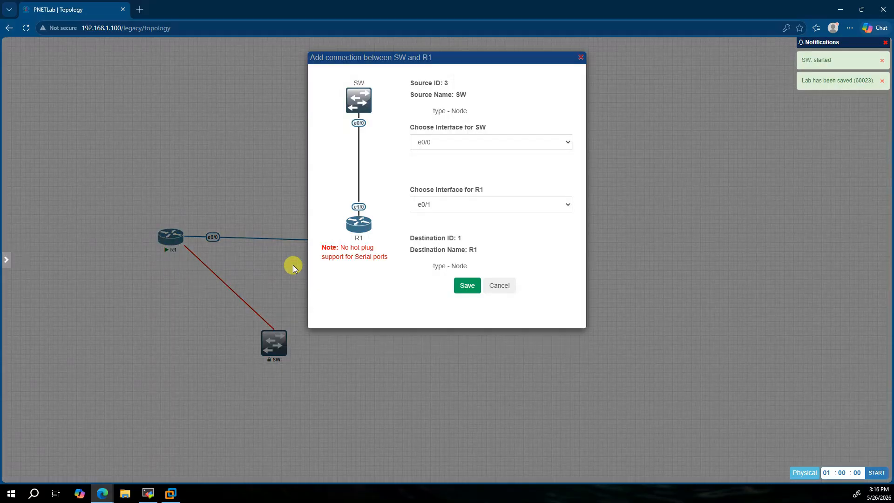
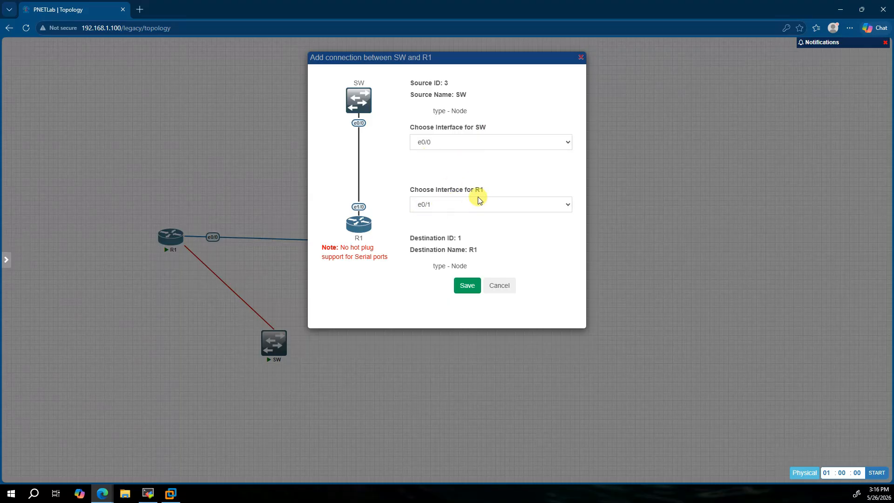
pyautogui.click(463, 287)
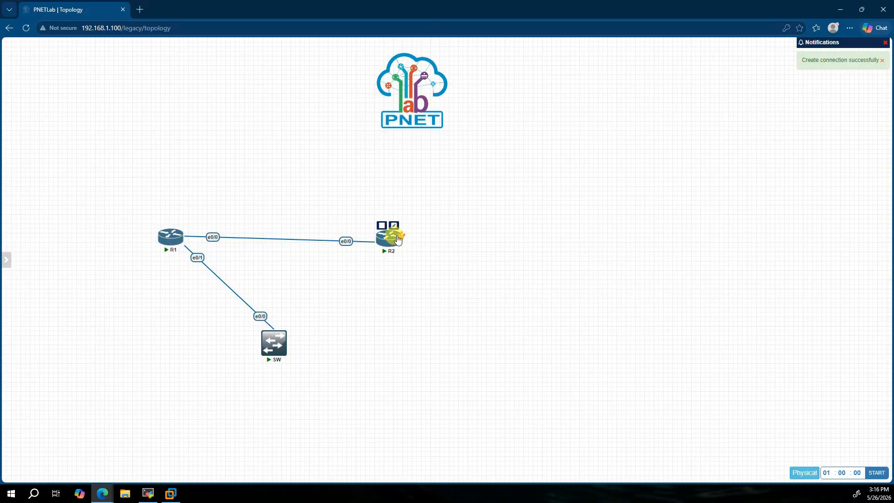
pyautogui.moveTo(398, 249); pyautogui.dragTo(275, 351)
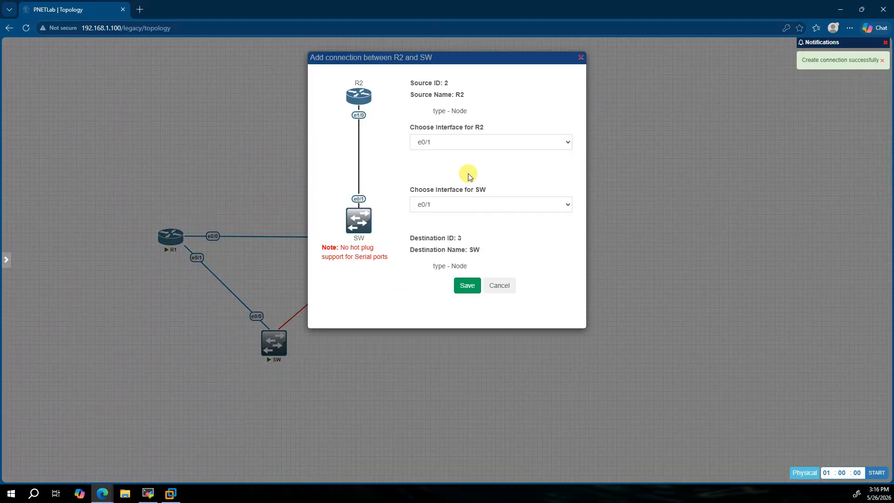
pyautogui.click(458, 288)
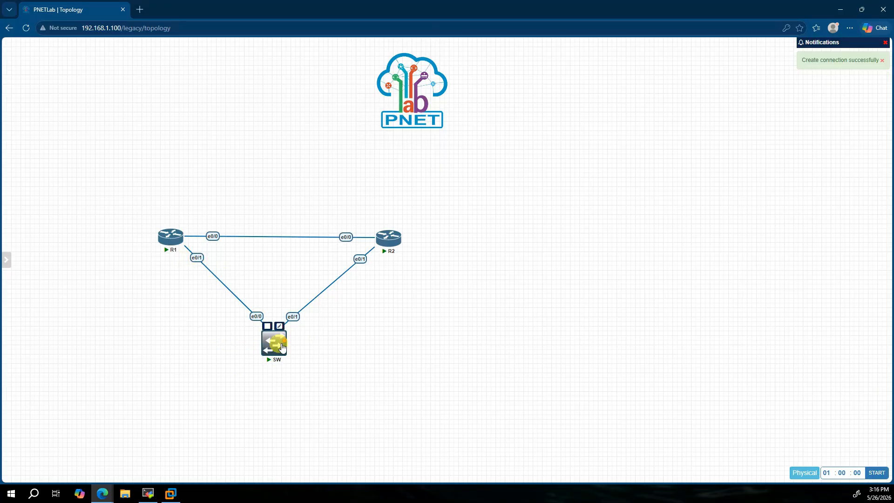
# Check the switch's Telnet port, switch to MobaXterm, and duplicate the R2 session.
pyautogui.moveTo(285, 344)
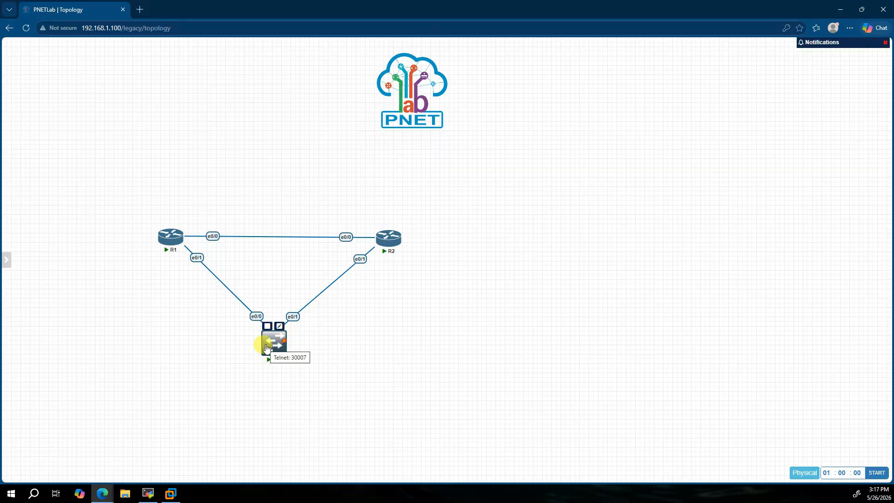
pyautogui.click(148, 493)
pyautogui.rightClick(41, 122)
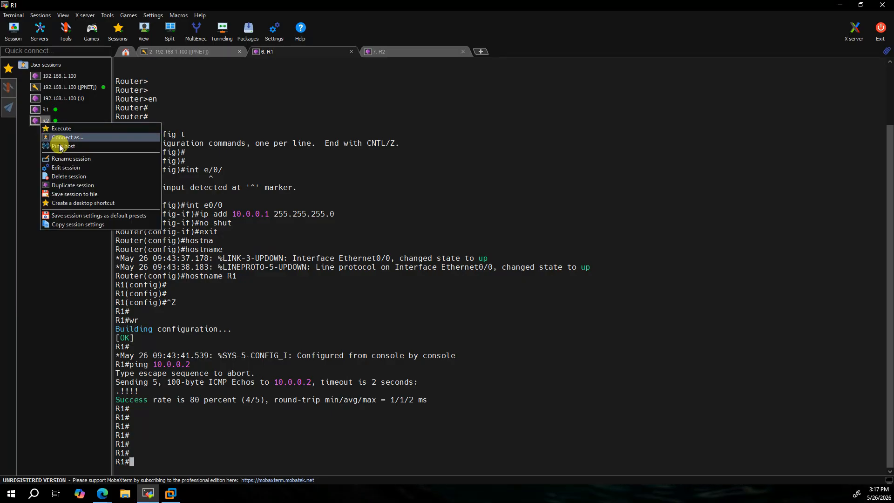
pyautogui.click(72, 186)
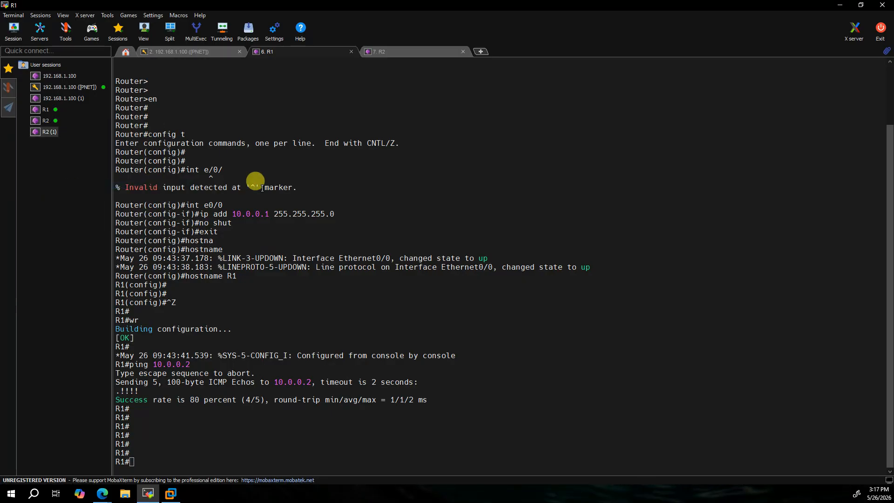
# Edit the duplicated R2 session, setting its port to 30007 and its session name to SW.
pyautogui.rightClick(38, 131)
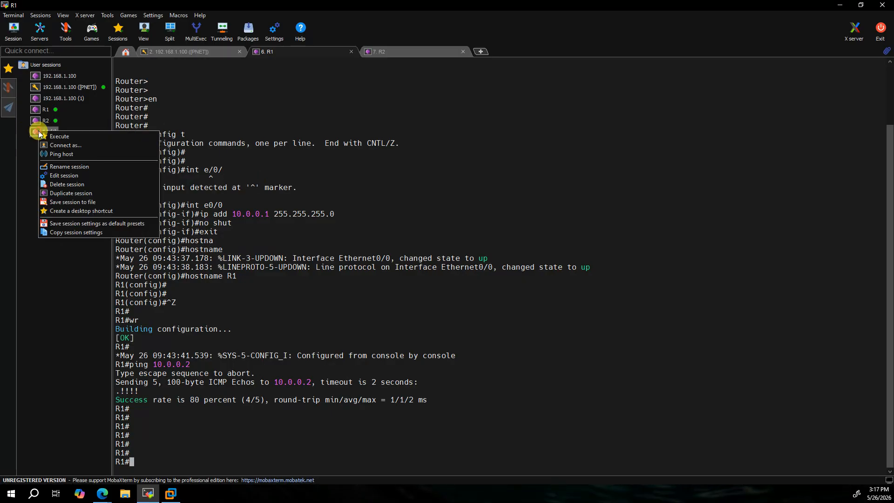
pyautogui.click(64, 175)
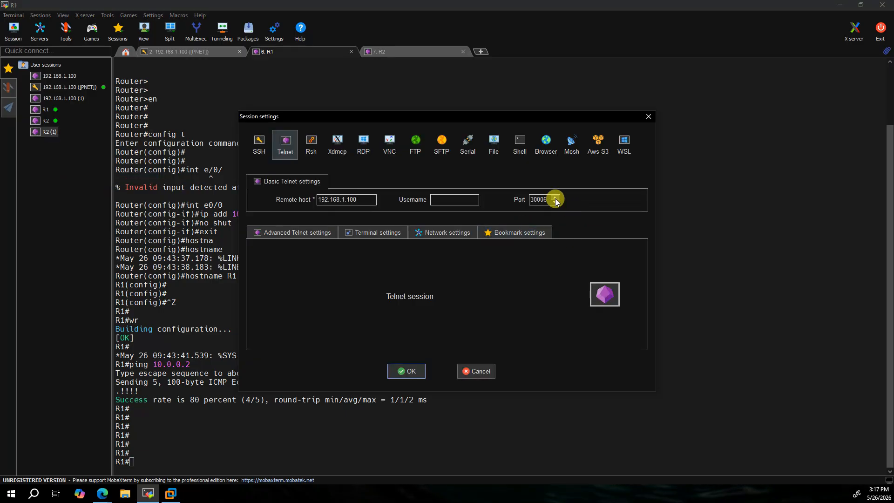
pyautogui.doubleClick(554, 201)
pyautogui.click(555, 197)
pyautogui.click(503, 232)
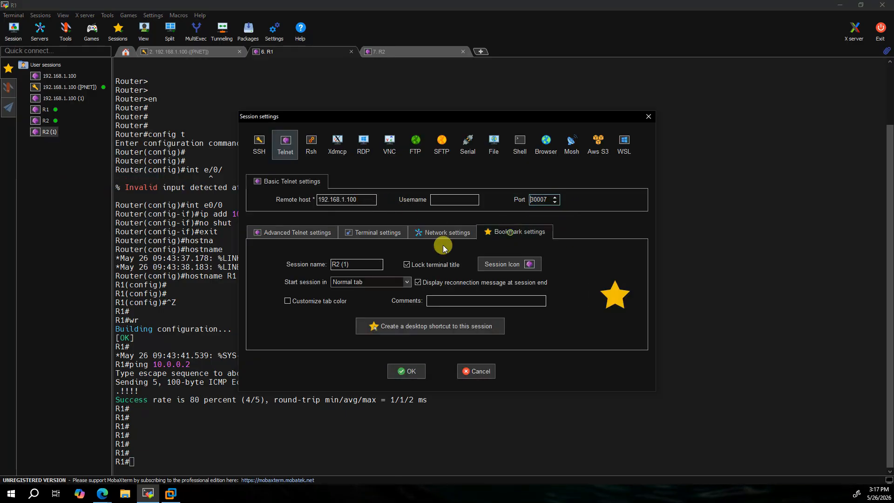
pyautogui.moveTo(348, 264); pyautogui.dragTo(272, 263)
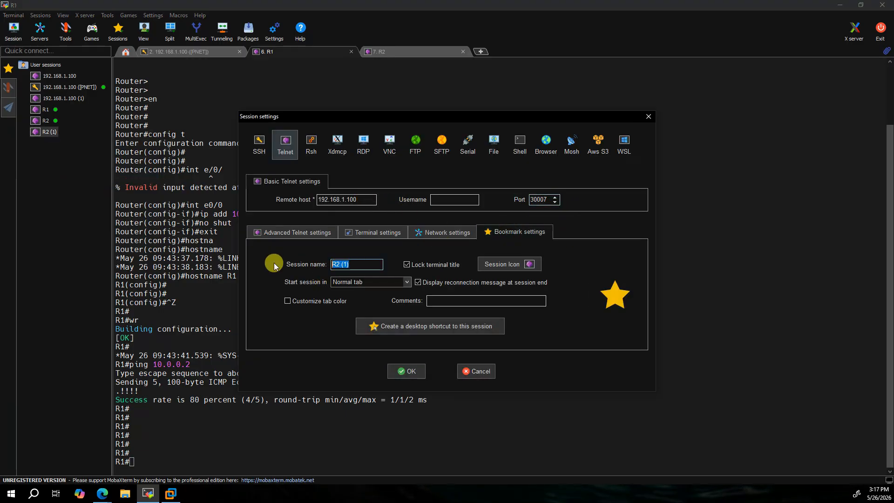
pyautogui.write('SW')
pyautogui.click(407, 372)
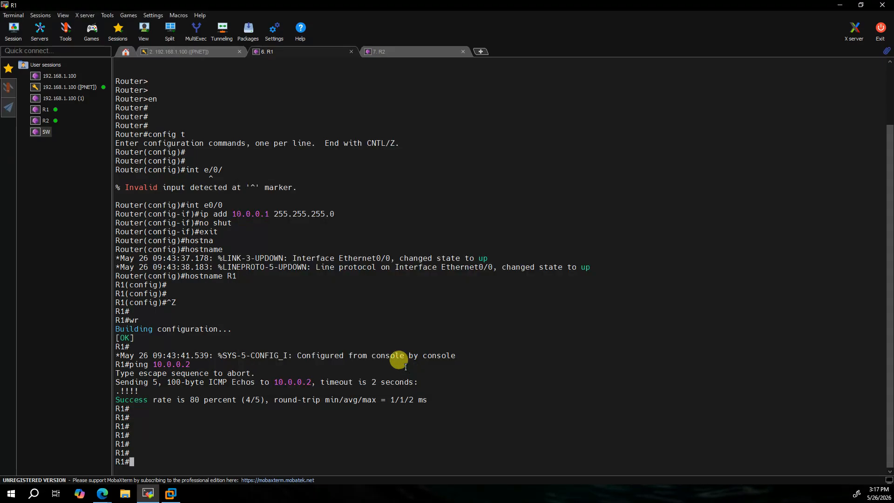
# Open the SW Telnet session, bring up the switch prompt, and enter privileged mode with en.
pyautogui.doubleClick(45, 139)
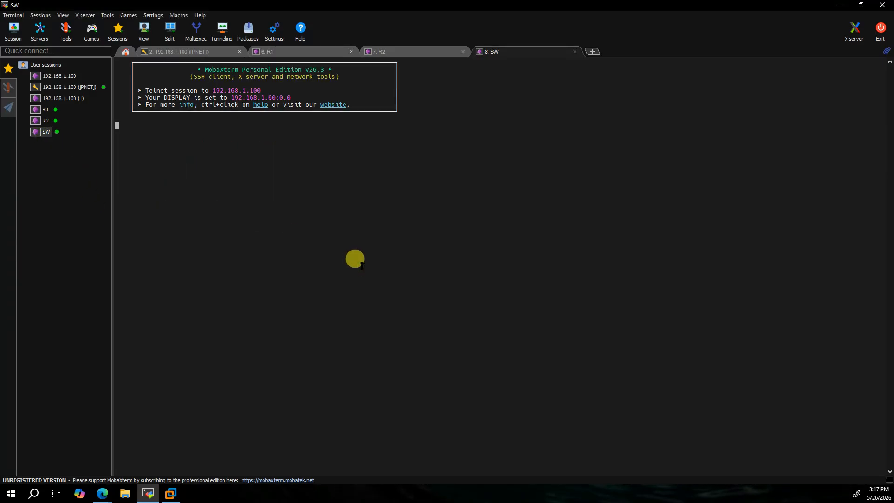
pyautogui.press('Return')
pyautogui.press('Return')
pyautogui.press('Return')
pyautogui.press('Return')
pyautogui.press('Return')
pyautogui.press('Return')
pyautogui.press('Return')
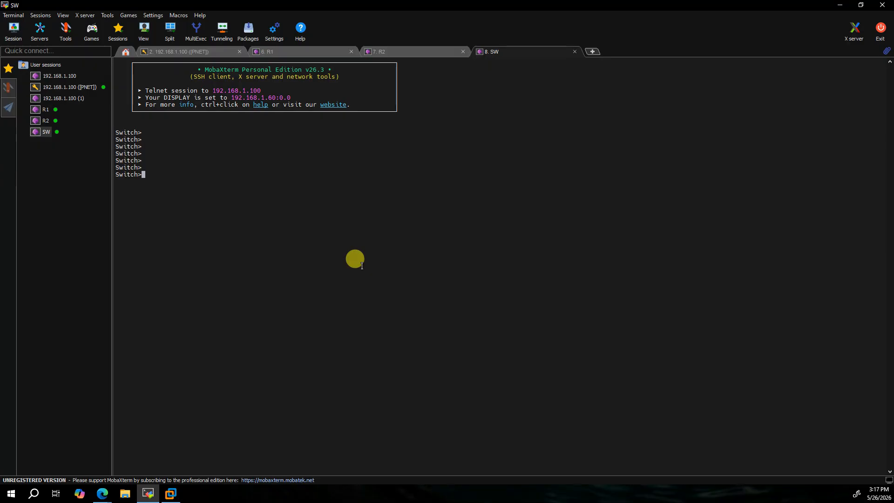
pyautogui.write('en')
pyautogui.press('Return')
pyautogui.press('Return')
pyautogui.press('Return')
pyautogui.press('Return')
pyautogui.press('Return')
# Run show vlan on the switch and examine the default VLAN and its assigned ports.
pyautogui.write('show ')
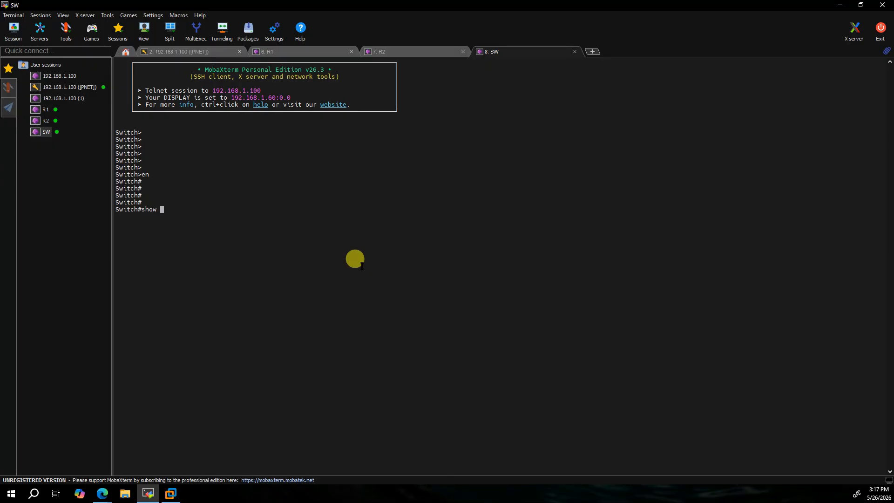
pyautogui.write('vlan')
pyautogui.press('Return')
pyautogui.press('Return')
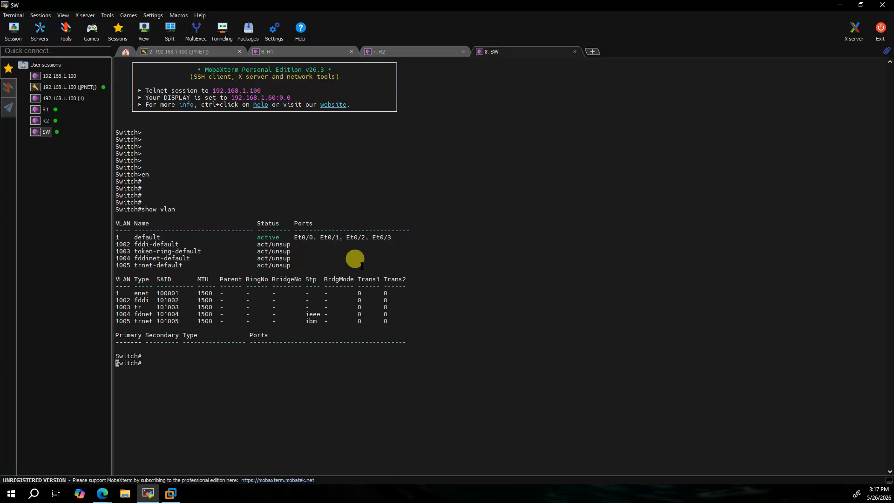
pyautogui.press('Return')
pyautogui.press('Return')
pyautogui.moveTo(293, 238); pyautogui.dragTo(412, 237)
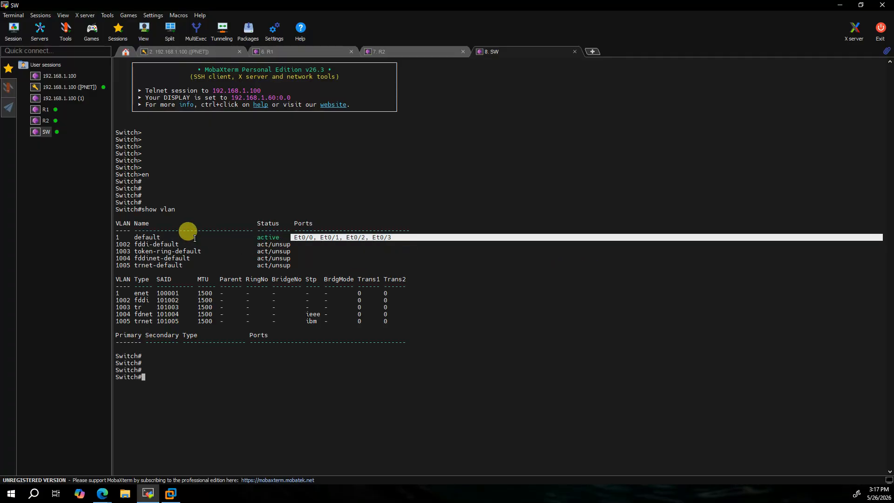
pyautogui.moveTo(195, 238); pyautogui.dragTo(60, 226)
pyautogui.click(305, 303)
pyautogui.doubleClick(352, 421)
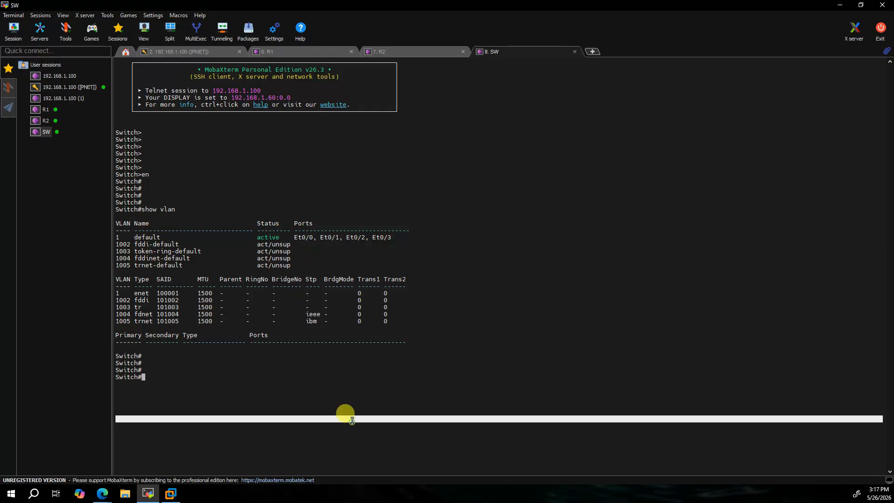
# Enter global configuration mode with config t and set the switch's hostname to SW1.
pyautogui.write('config t')
pyautogui.press('Return')
pyautogui.press('Return')
pyautogui.press('Return')
pyautogui.press('Return')
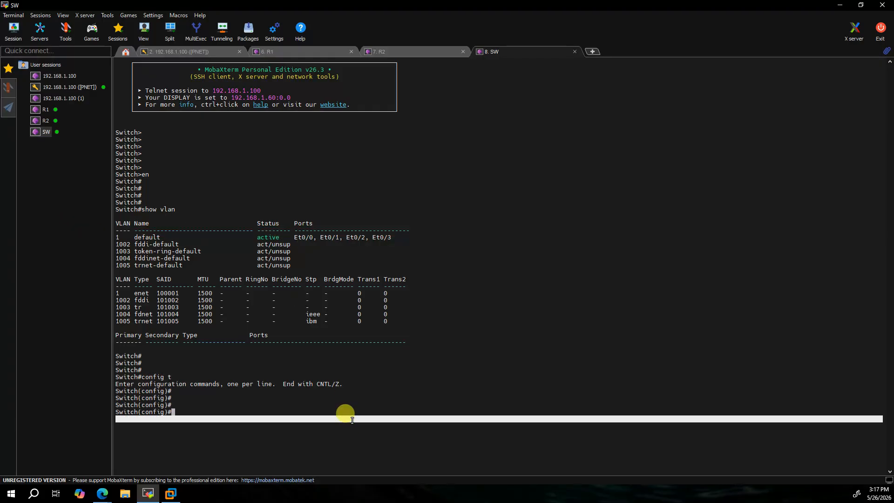
pyautogui.write('hostn')
pyautogui.press('Tab')
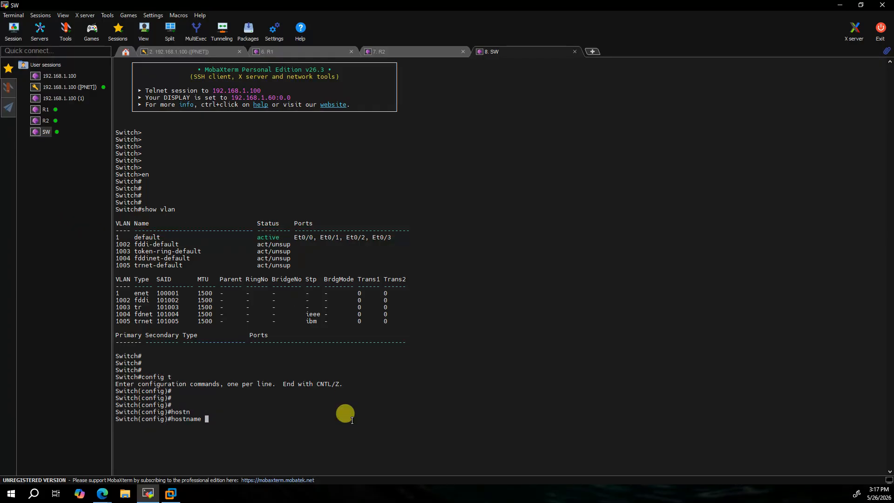
pyautogui.write('SW1')
pyautogui.press('Return')
pyautogui.press('Return')
pyautogui.press('Return')
pyautogui.press('Return')
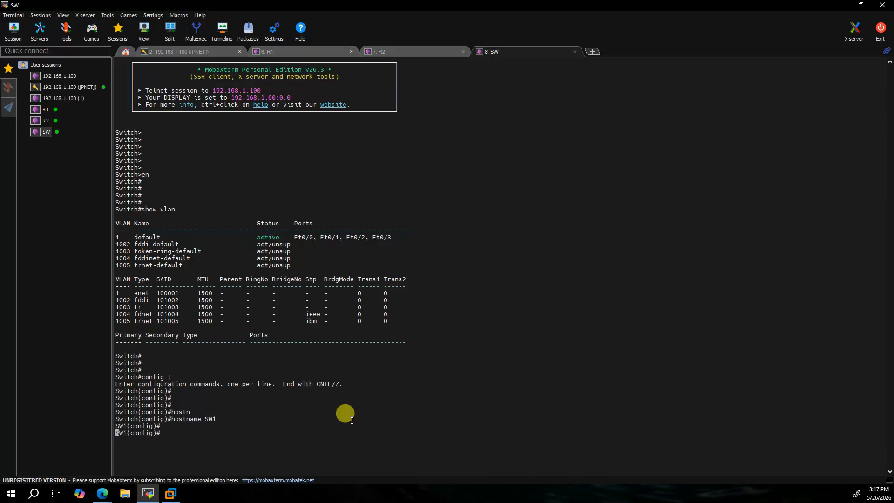
# Leave configuration mode on SW1 and save the switch's configuration with wr.
pyautogui.write('w')
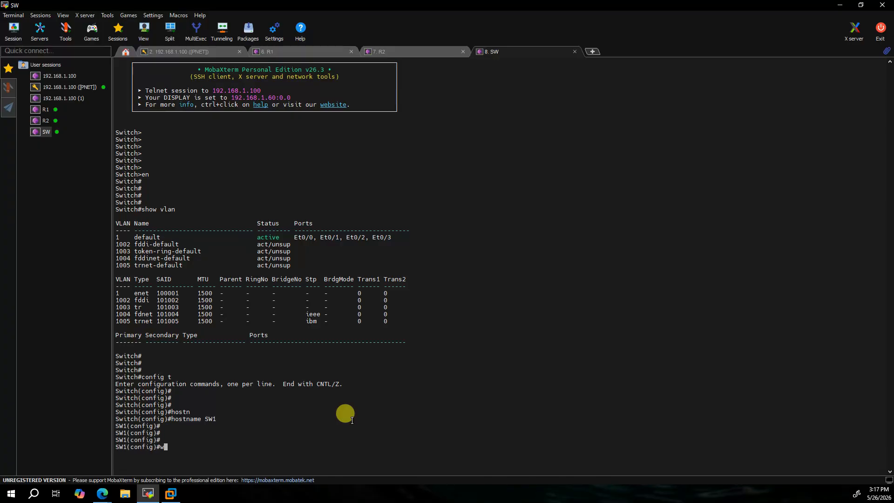
pyautogui.write('r')
pyautogui.press('Return')
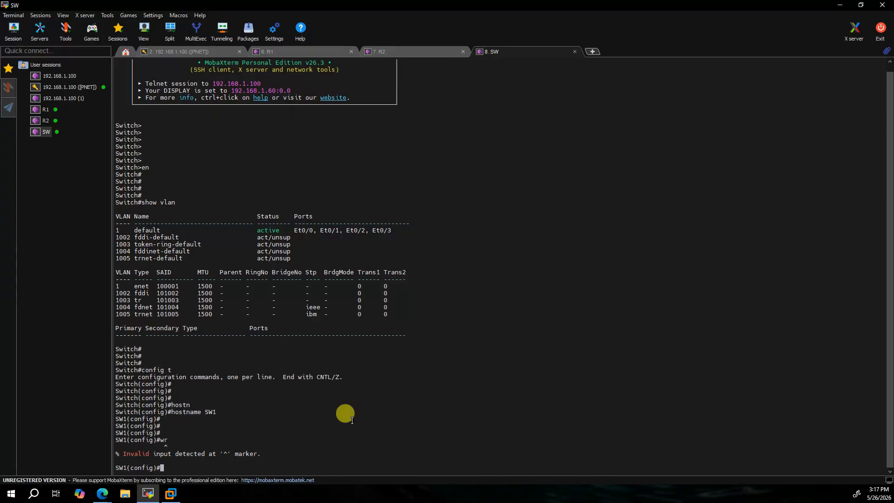
pyautogui.hotkey('ctrl', 'z')
pyautogui.write('wr')
pyautogui.press('Return')
pyautogui.press('Return')
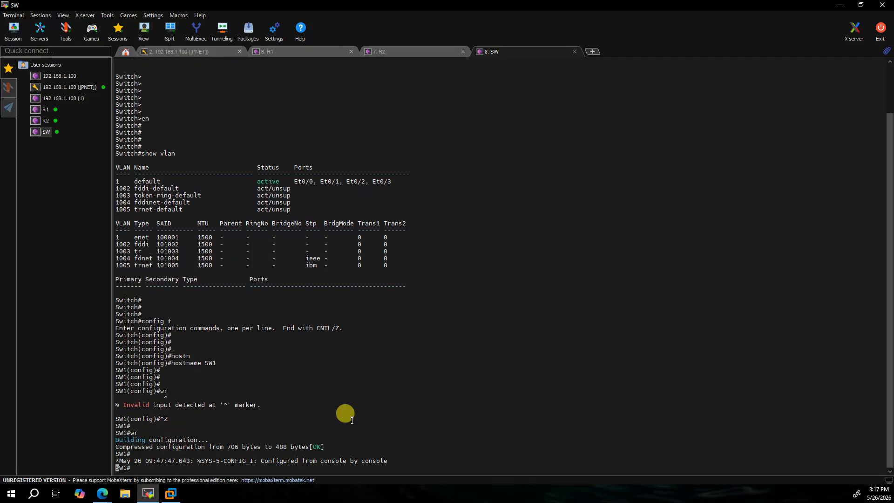
pyautogui.press('Return')
pyautogui.press('Return')
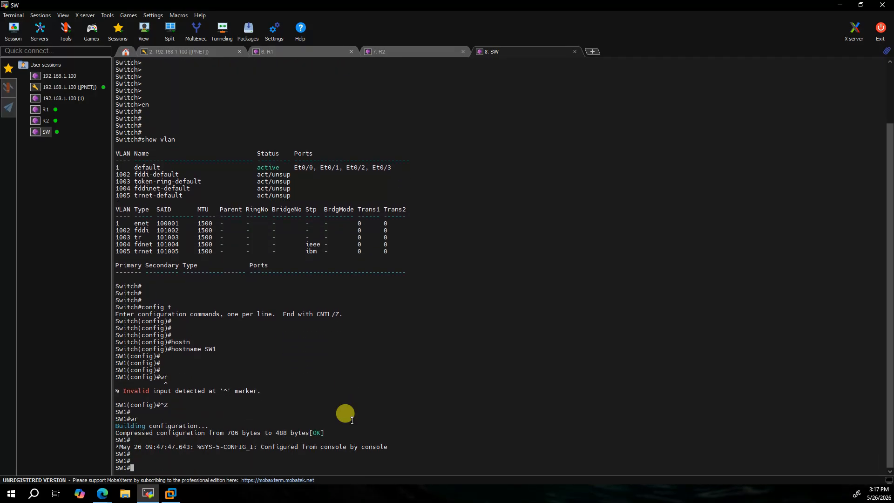
# In R1's session, enter configuration mode and assign 20.0.0.1 255.255.255.0 to interface Ethernet 1/0.
pyautogui.click(310, 55)
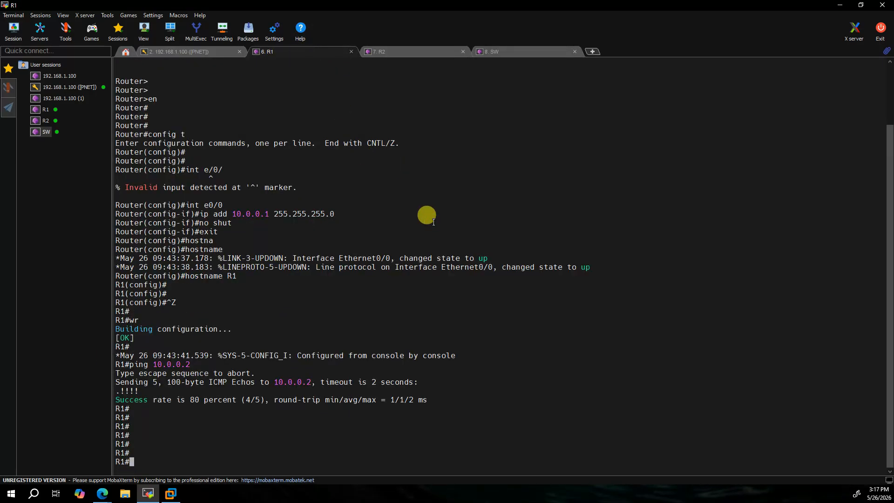
pyautogui.write('config t')
pyautogui.press('Return')
pyautogui.press('Return')
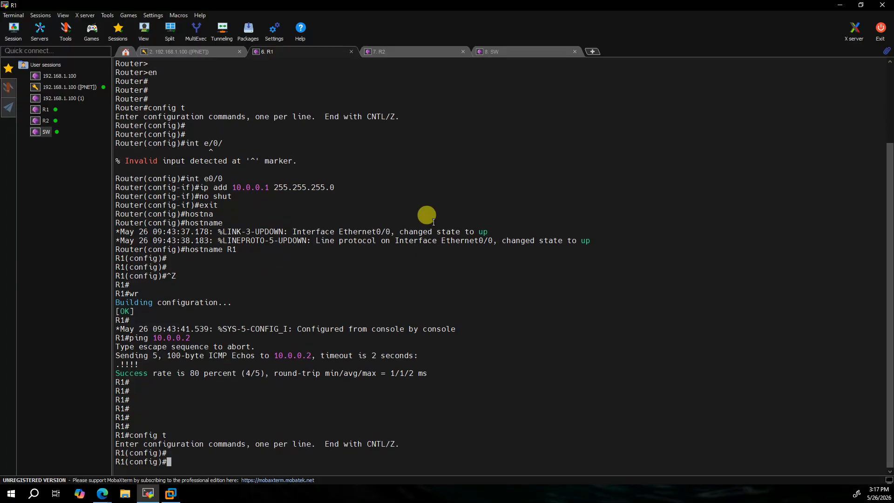
pyautogui.write('int eth 1/0')
pyautogui.press('Return')
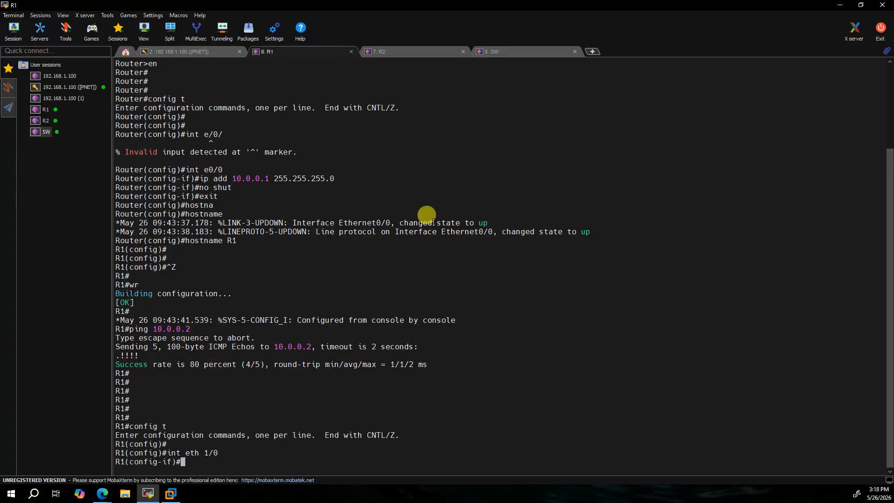
pyautogui.write('ip add 20.0.0.1 25.25')
pyautogui.press('BackSpace')
pyautogui.press('BackSpace')
pyautogui.write('.255.255.0')
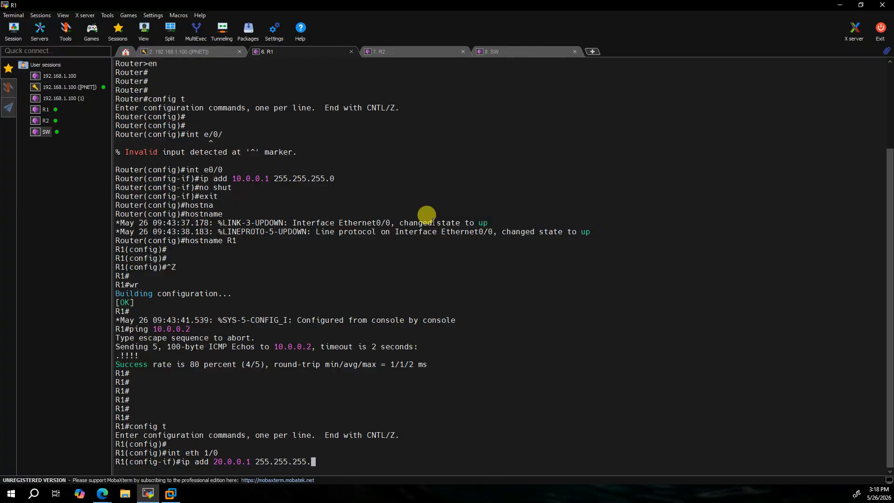
pyautogui.press('Return')
# Enable R1's Ethernet 1/0 interface with no shut and return to privileged mode.
pyautogui.write('no shut')
pyautogui.press('Return')
pyautogui.press('Return')
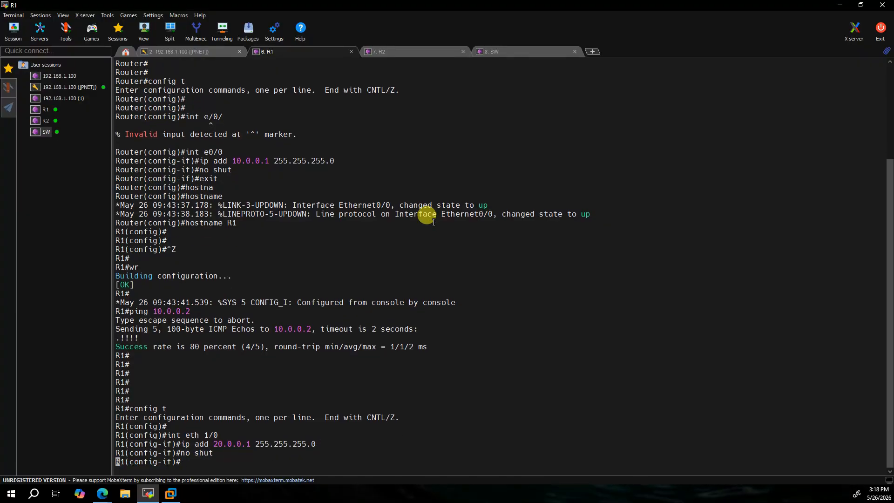
pyautogui.hotkey('ctrl', 'z')
pyautogui.press('Return')
pyautogui.press('Return')
pyautogui.press('Return')
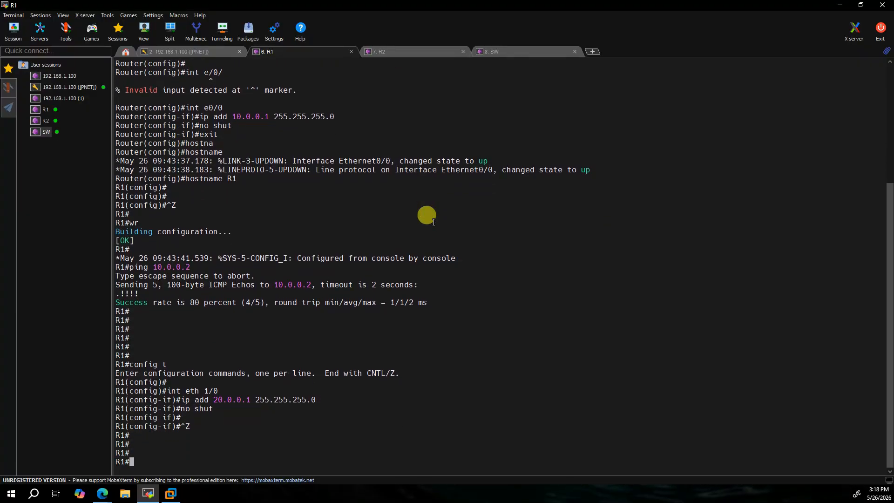
# In R2's session, enter configuration mode and assign 20.0.0.2 255.255.255.0 to interface Ethernet 0/1.
pyautogui.hotkey('ctrl', 'Tab')
pyautogui.press('Return')
pyautogui.press('Return')
pyautogui.write('config ')
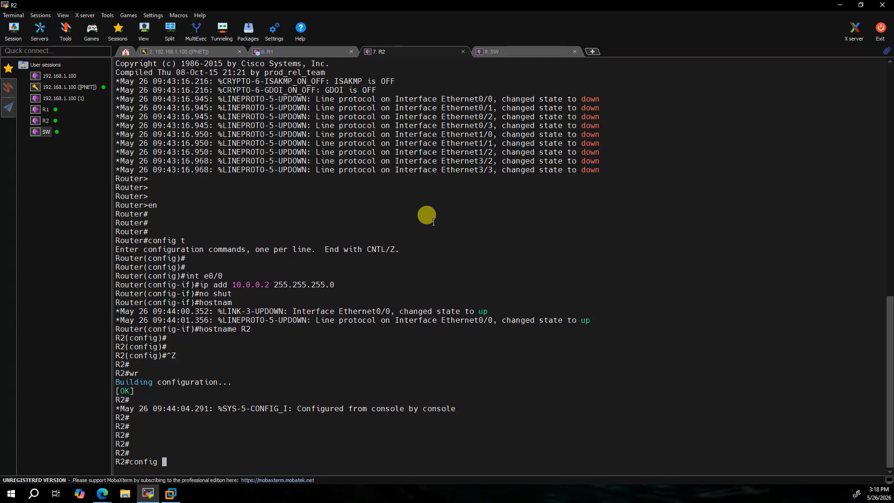
pyautogui.write('t')
pyautogui.press('Return')
pyautogui.write('int et')
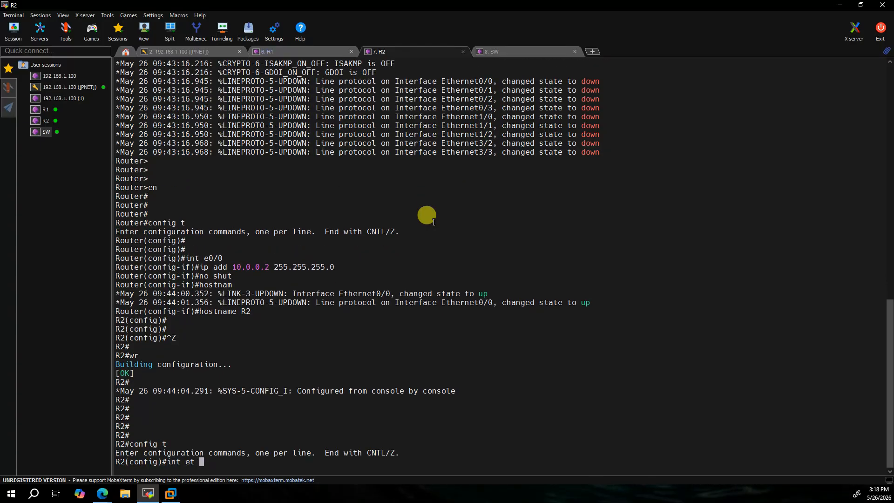
pyautogui.write(' 0/1')
pyautogui.press('Return')
pyautogui.write('ip ad')
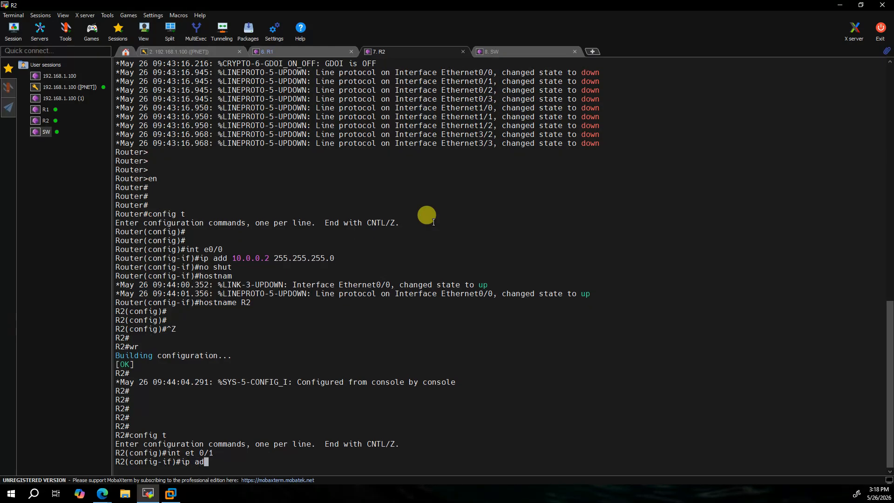
pyautogui.write('d 20.0.0.2 255.255.255.')
pyautogui.write('0')
pyautogui.press('Return')
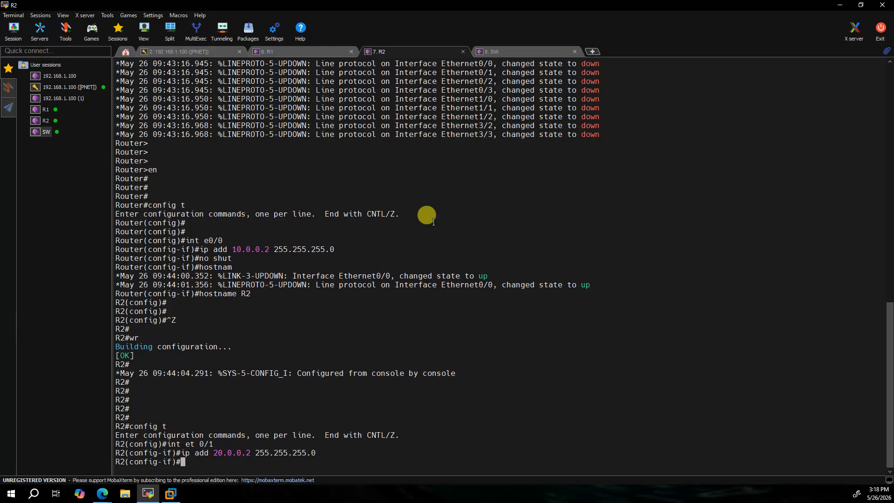
# Enable R2's Ethernet 0/1 interface with no shut and return to privileged mode.
pyautogui.write('noshut')
pyautogui.press('Return')
pyautogui.write('no shut')
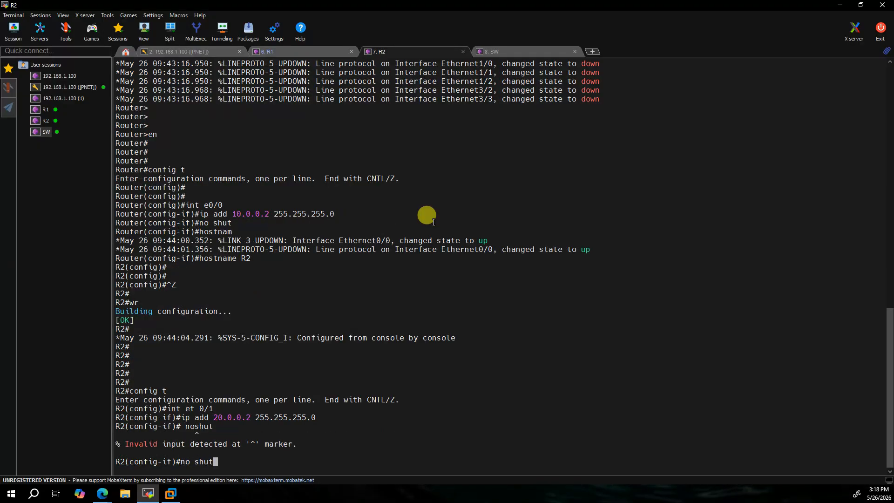
pyautogui.press('Return')
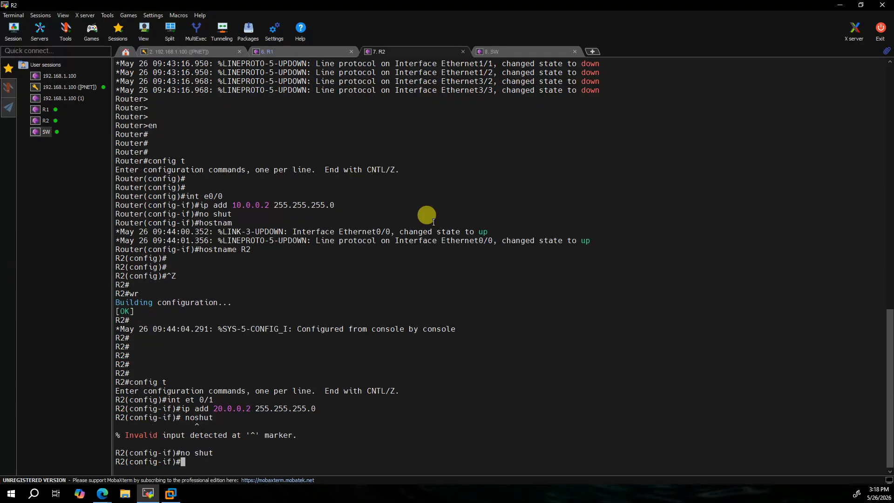
pyautogui.hotkey('ctrl', 'z')
pyautogui.press('Return')
# Return to R1's session, begin a ping command, and check the link interfaces of R1 and R2 in the PNETLab topology.
pyautogui.hotkey('ctrl', 'shift', 'Tab')
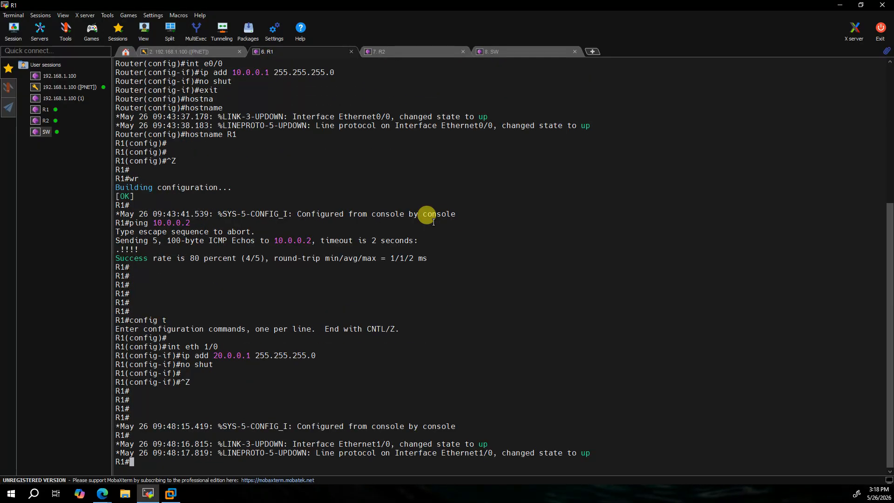
pyautogui.press('Return')
pyautogui.press('Return')
pyautogui.press('Return')
pyautogui.press('Return')
pyautogui.write('ping')
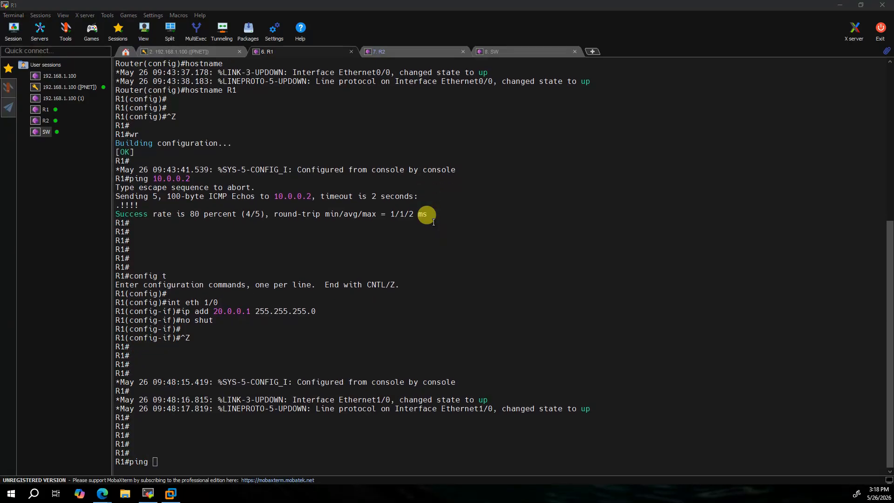
pyautogui.hotkey('alt', 'Tab')
pyautogui.moveTo(176, 241)
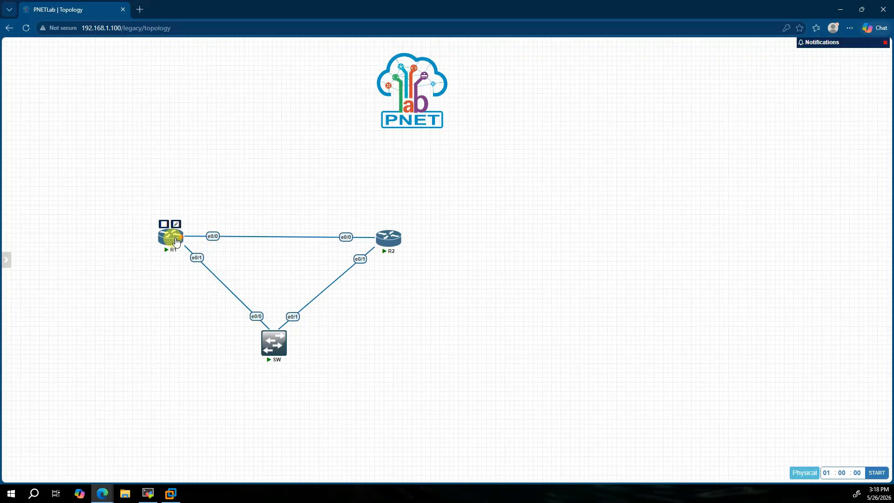
pyautogui.moveTo(381, 253)
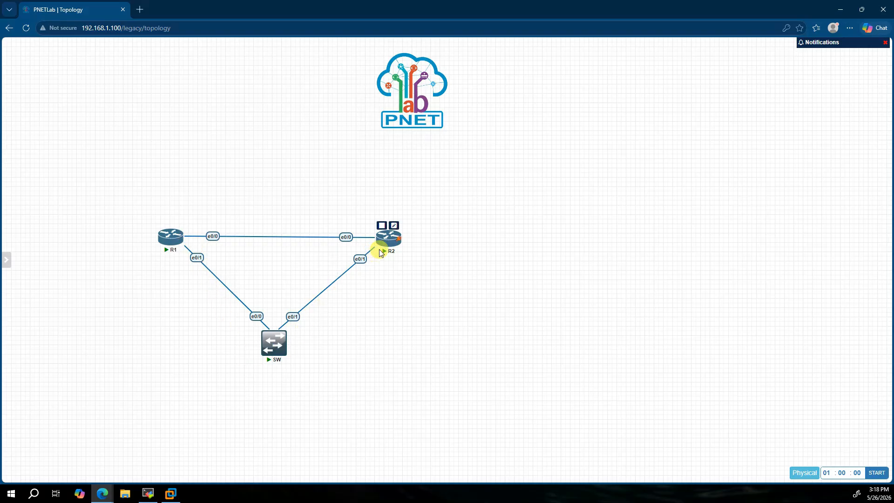
pyautogui.hotkey('alt', 'Tab')
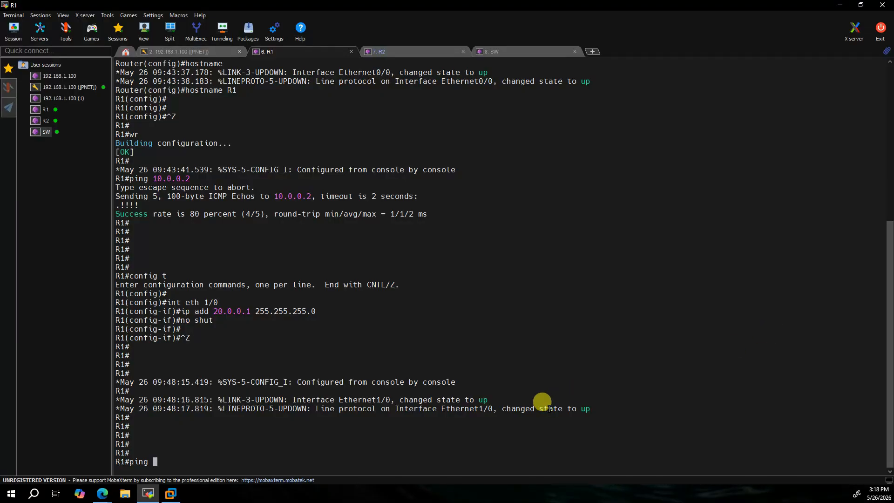
# Complete the ping from R1 to 20.0.0.2 to test the path through the switch.
pyautogui.write('20.0.0.2')
pyautogui.press('Return')
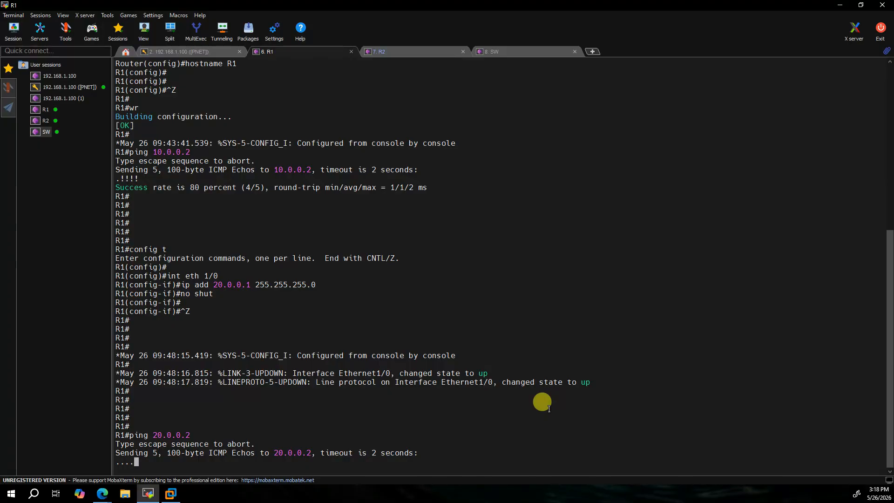
pyautogui.press('Return')
pyautogui.press('Return')
pyautogui.press('Return')
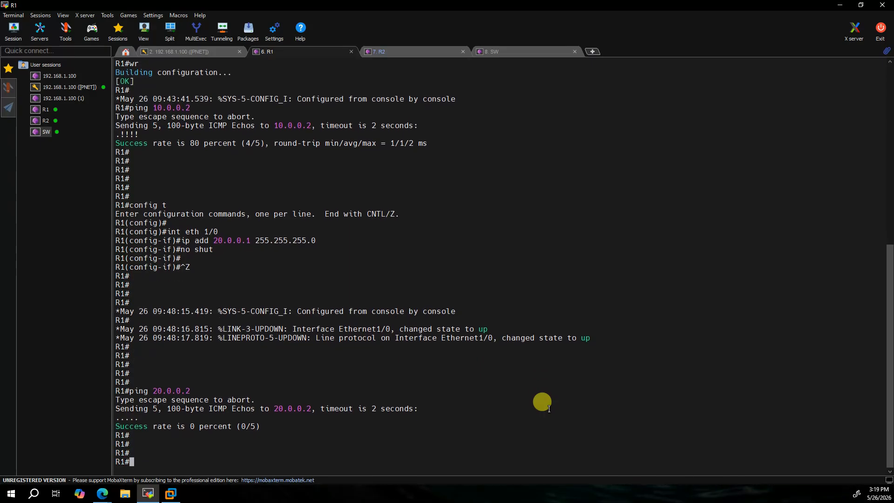
# Run show ip int br on R1 and examine the address and status of Ethernet1/0.
pyautogui.write('show int ip br')
pyautogui.press('Return')
pyautogui.write('s')
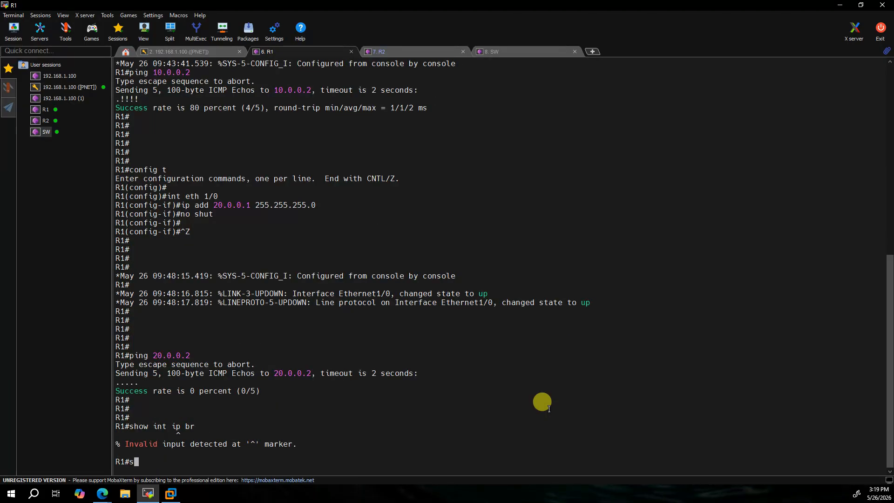
pyautogui.write('how ip int br')
pyautogui.press('Return')
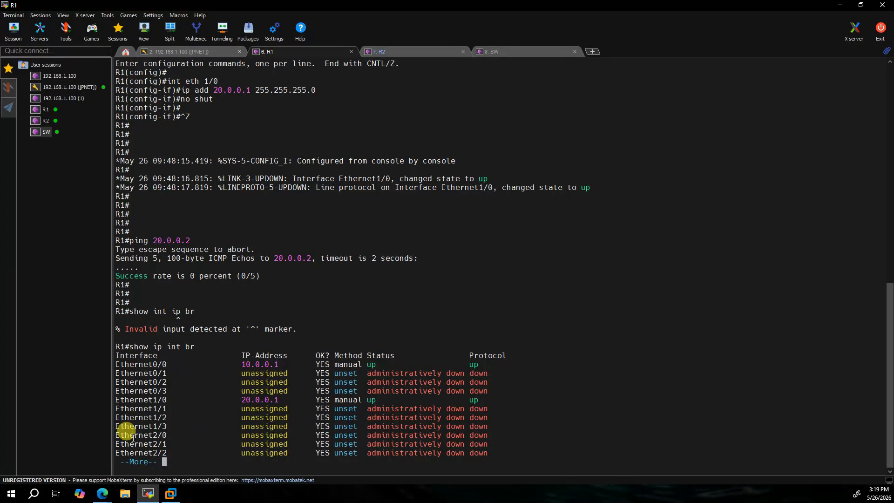
pyautogui.moveTo(139, 400); pyautogui.dragTo(492, 399)
pyautogui.press('space')
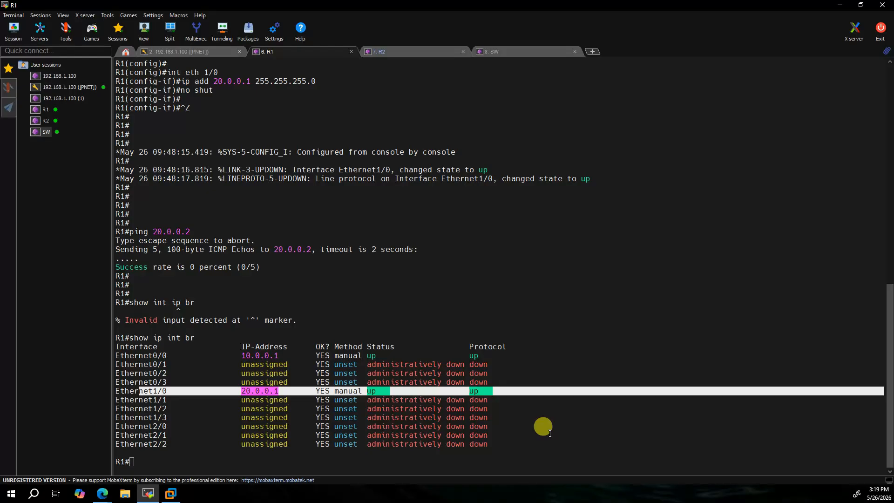
pyautogui.click(536, 409)
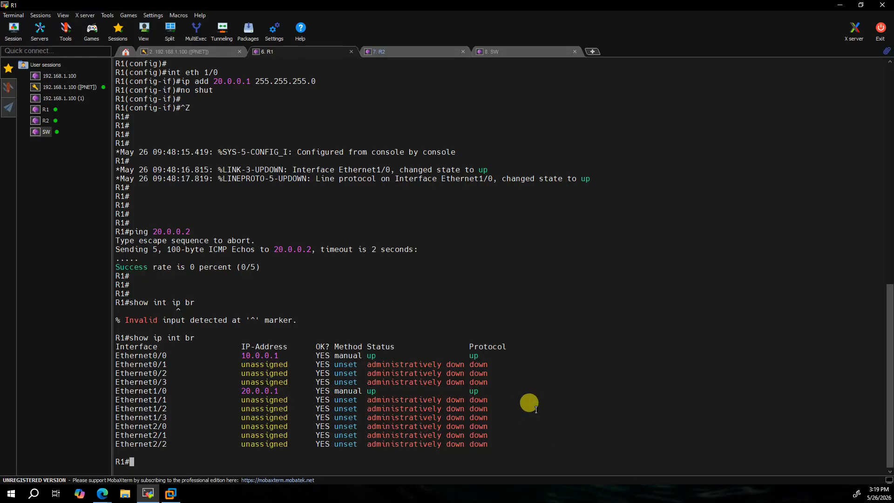
# Enter configuration mode on R1 and reset Ethernet 1/0 with default int eth1/0.
pyautogui.write('config t')
pyautogui.press('Return')
pyautogui.write('defaul')
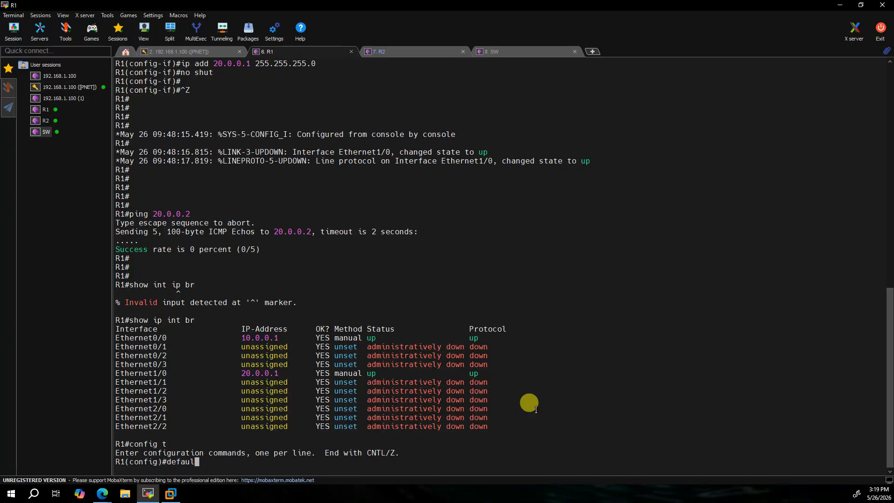
pyautogui.press('Tab')
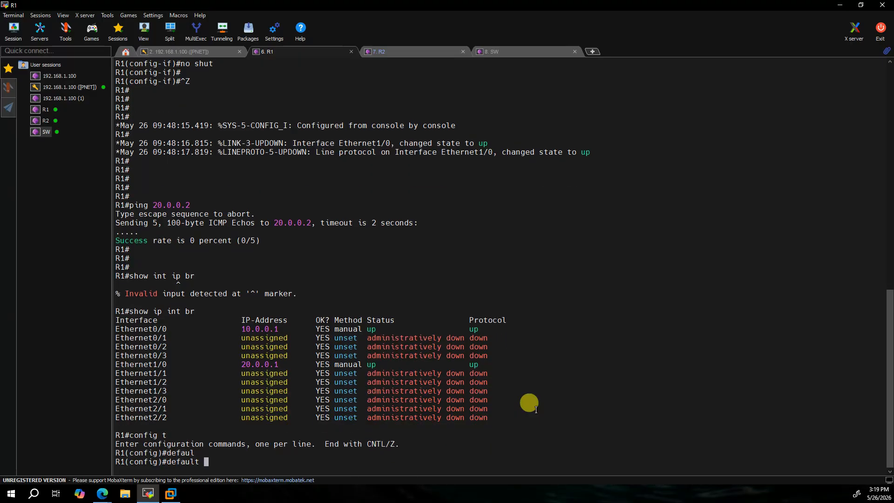
pyautogui.write('int eth1/0')
pyautogui.press('Return')
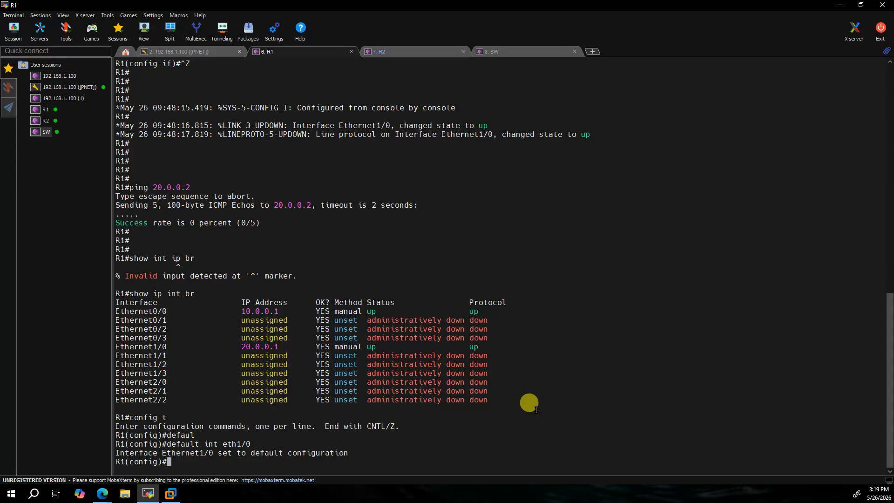
# Assign 20.0.0.1 255.255.255.0 to R1's Ethernet 0/1 interface.
pyautogui.write('int etjh')
pyautogui.press('BackSpace')
pyautogui.press('BackSpace')
pyautogui.write('h 0/1')
pyautogui.press('Return')
pyautogui.write('ip add')
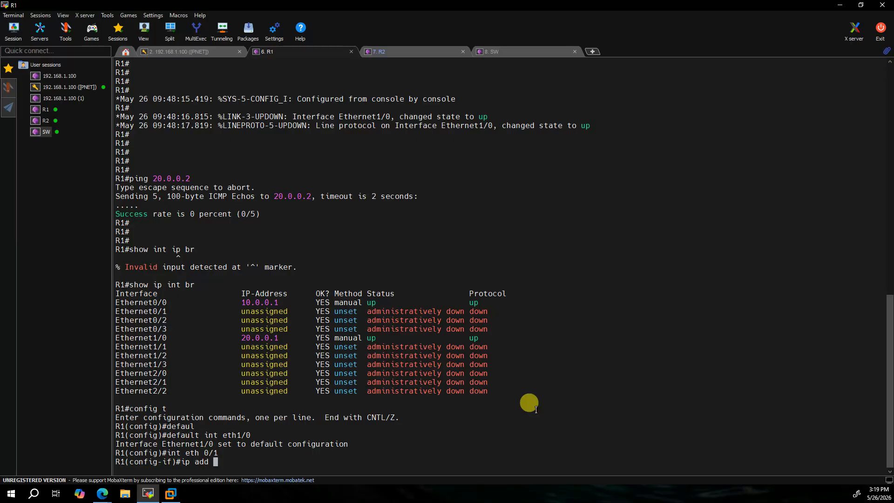
pyautogui.write(' 20.0.0.1 255.255.255.0')
pyautogui.press('Return')
# Enable R1's Ethernet 0/1 with no shut and exit interface configuration.
pyautogui.write('no shut')
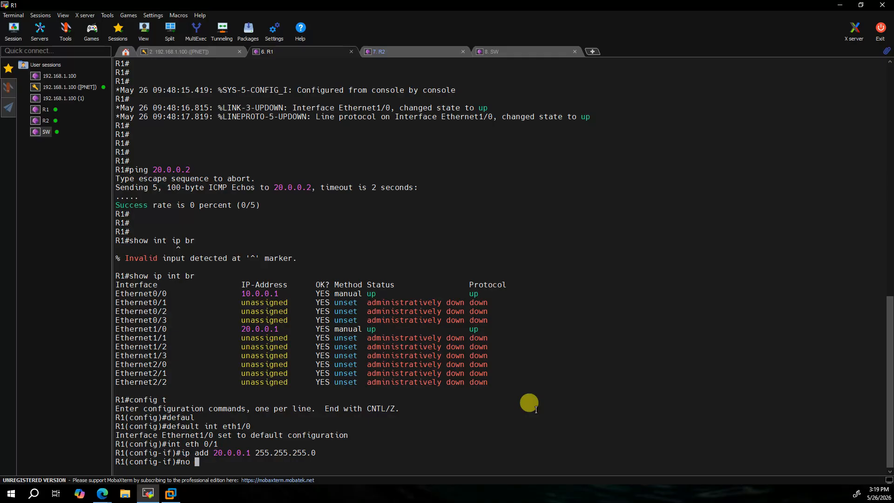
pyautogui.press('Return')
pyautogui.press('Return')
pyautogui.press('Return')
pyautogui.write('exit')
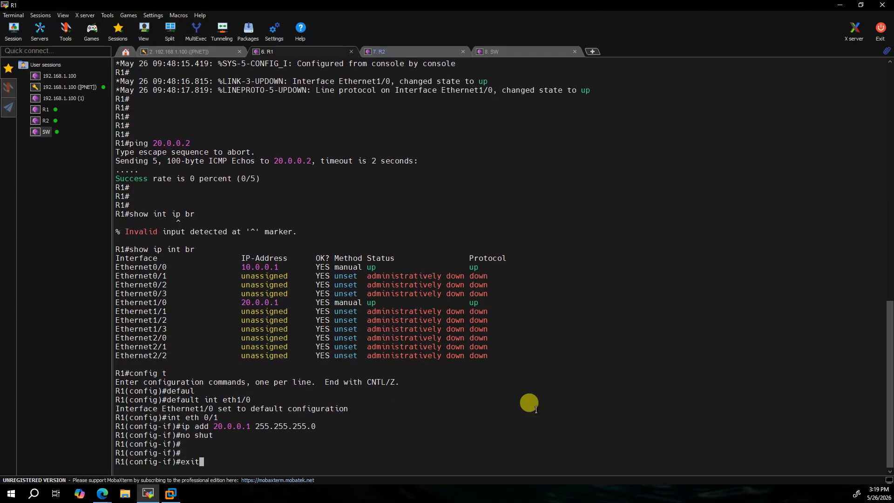
pyautogui.press('Return')
pyautogui.press('Return')
# Try to run show ip int br from R1's global configuration mode to check the interface addresses.
pyautogui.write('s')
pyautogui.press('BackSpace')
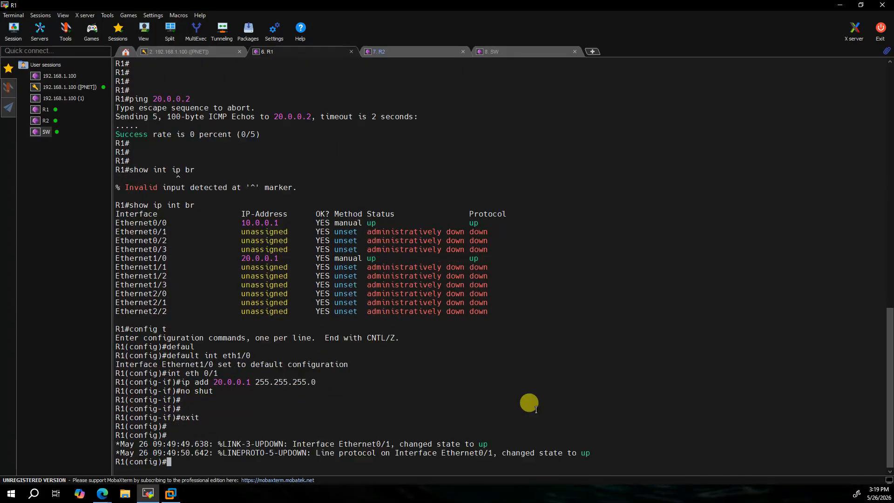
pyautogui.write('show int')
pyautogui.write(' ip br')
pyautogui.press('BackSpace')
pyautogui.press('BackSpace')
pyautogui.press('BackSpace')
pyautogui.press('BackSpace')
pyautogui.press('BackSpace')
pyautogui.press('BackSpace')
pyautogui.press('BackSpace')
pyautogui.press('BackSpace')
pyautogui.write('ip int br')
pyautogui.press('Return')
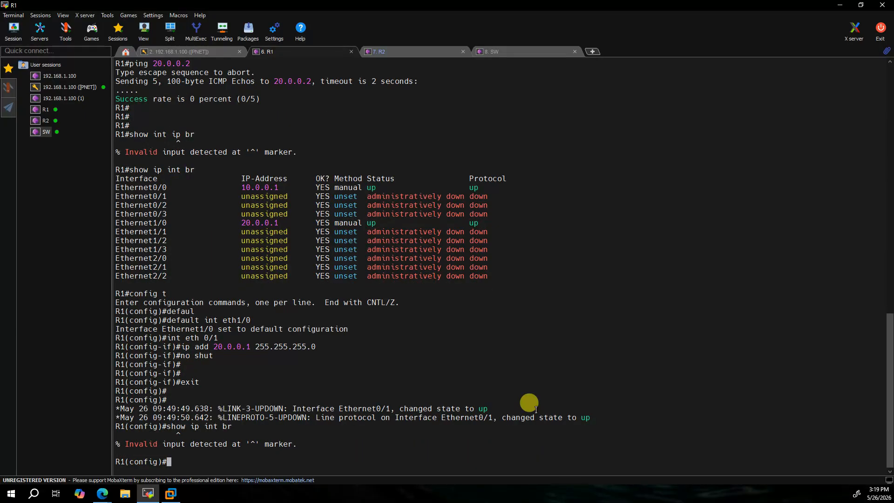
# Run do show ip int br from R1's global configuration mode and page through to the end of the interface list.
pyautogui.press('Up')
pyautogui.hotkey('ctrl', 'a')
pyautogui.write('do')
pyautogui.press('Return')
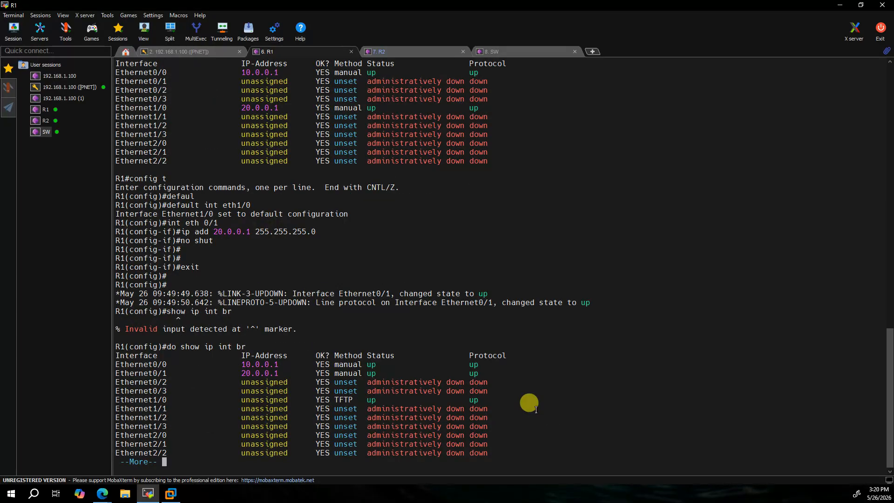
pyautogui.press('Return')
pyautogui.press('Return')
pyautogui.press('Return')
# Leave R1's global configuration mode with exit to return to the privileged prompt.
pyautogui.write('i')
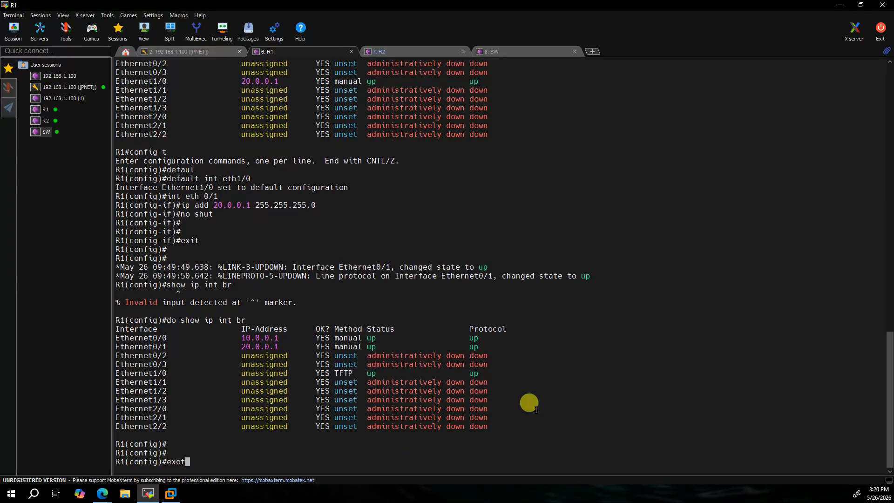
pyautogui.press('BackSpace')
pyautogui.press('BackSpace')
pyautogui.write('sxit')
pyautogui.press('Return')
pyautogui.write('e')
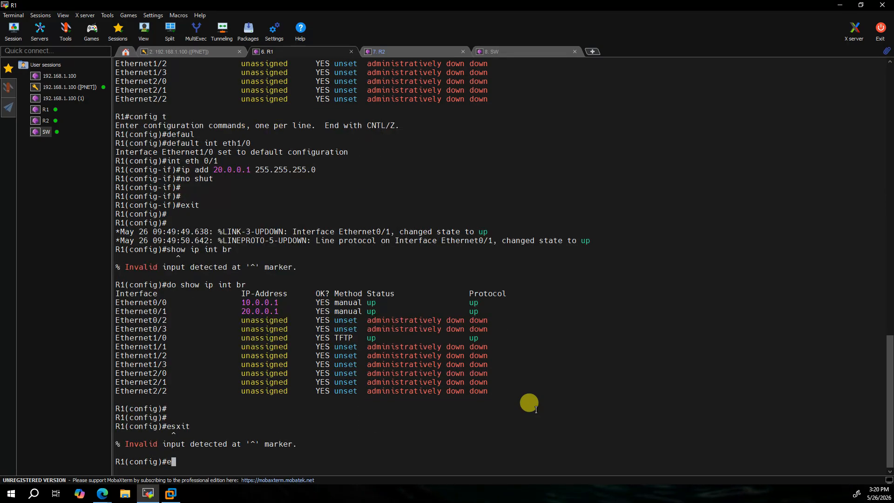
pyautogui.write('xit')
pyautogui.press('Return')
pyautogui.press('Return')
pyautogui.press('Return')
pyautogui.press('Return')
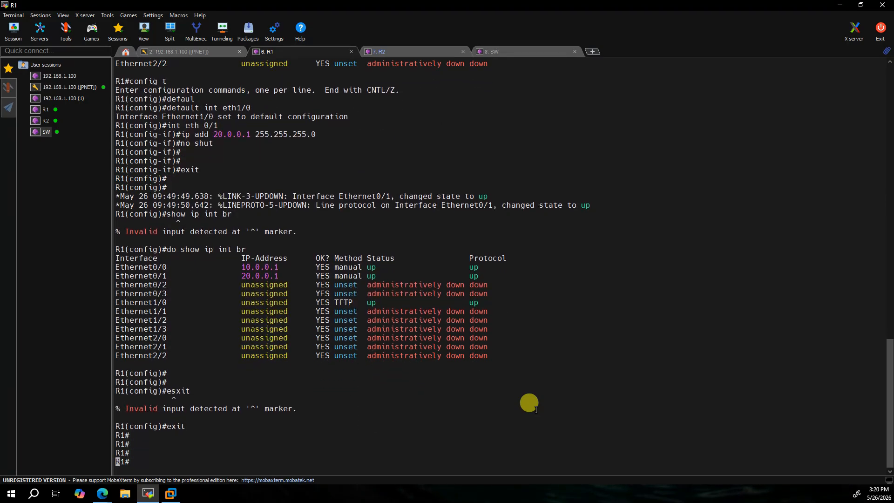
# Run show ip int br in the R2 session to check its interface addresses and status.
pyautogui.click(404, 53)
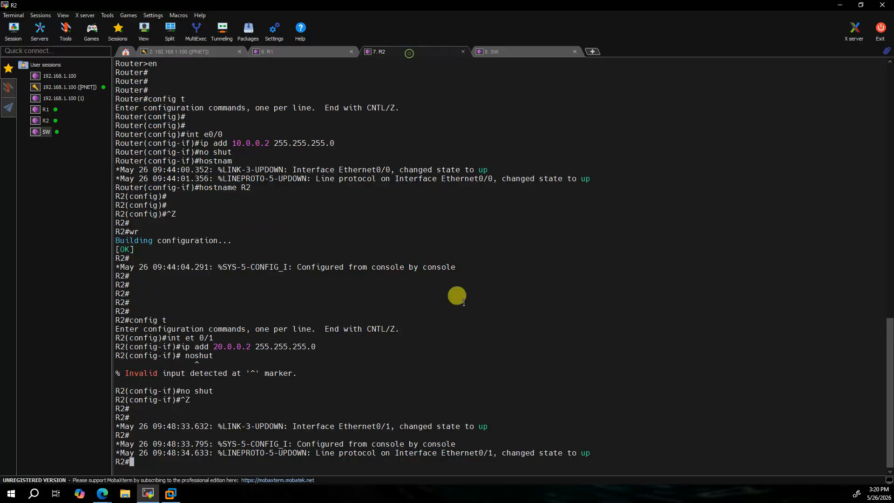
pyautogui.click(457, 303)
pyautogui.write('show ip int br')
pyautogui.press('Return')
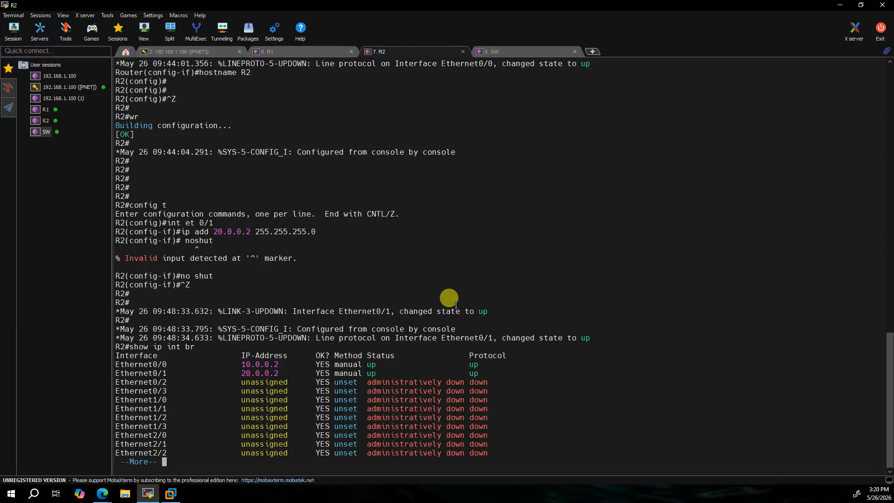
pyautogui.press('space')
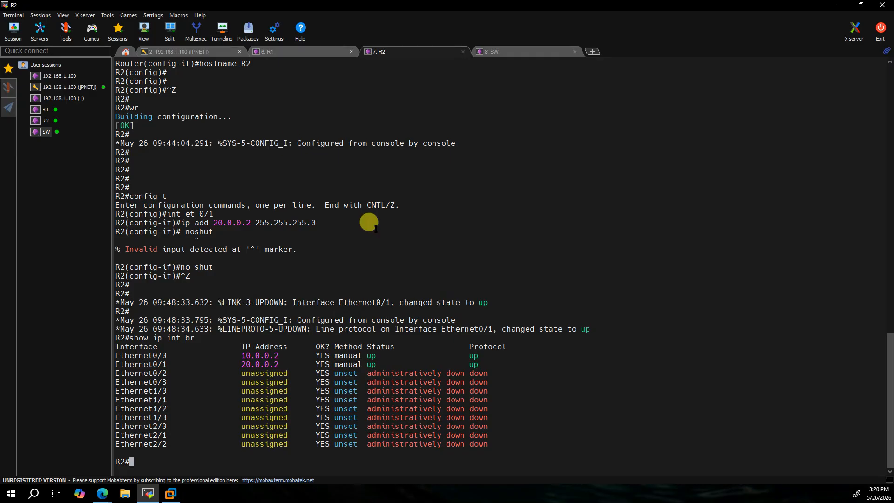
# Ping 20.0.0.2 from the R1 session to test connectivity to R2 through the switch.
pyautogui.click(274, 53)
pyautogui.write('p')
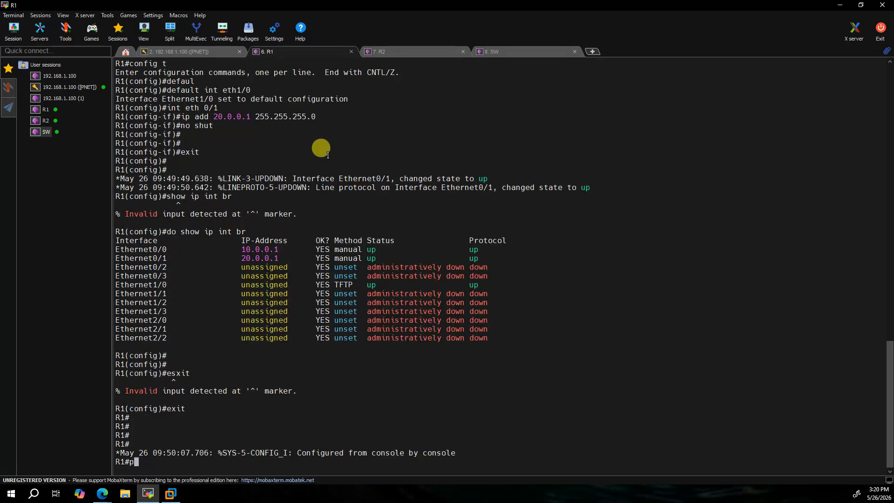
pyautogui.write('ing 20.0.0.2')
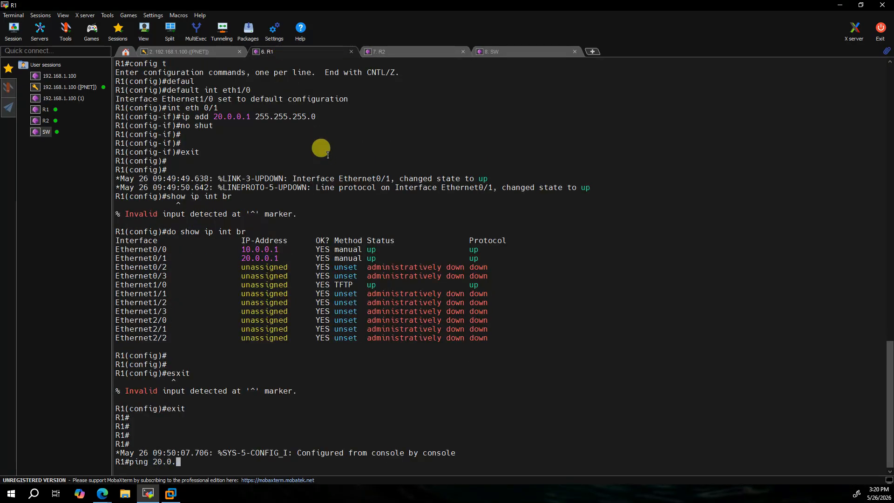
pyautogui.press('Return')
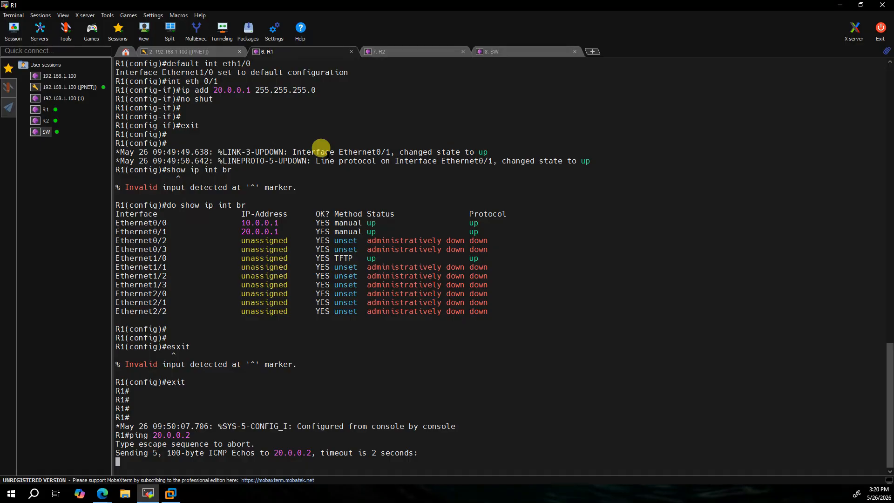
pyautogui.press('Return')
pyautogui.press('Return')
pyautogui.press('Return')
pyautogui.press('Return')
pyautogui.press('Return')
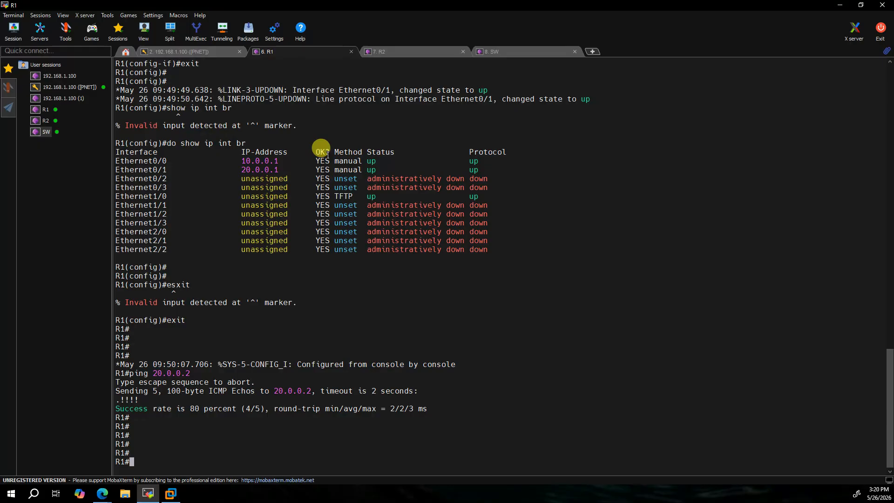
pyautogui.press('Return')
pyautogui.press('Return')
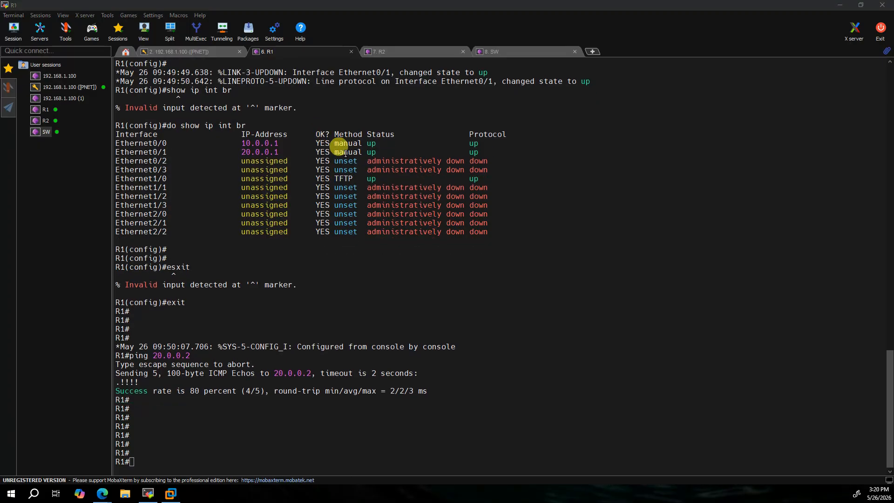
# Switch to the PNETLab topology in the browser and move the R1 node slightly closer to R2.
pyautogui.hotkey('alt', 'Tab')
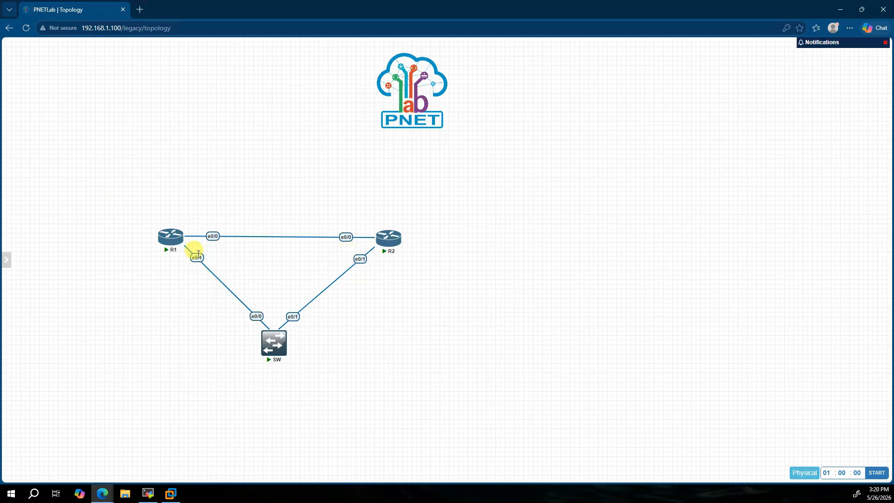
pyautogui.moveTo(172, 237); pyautogui.dragTo(208, 242)
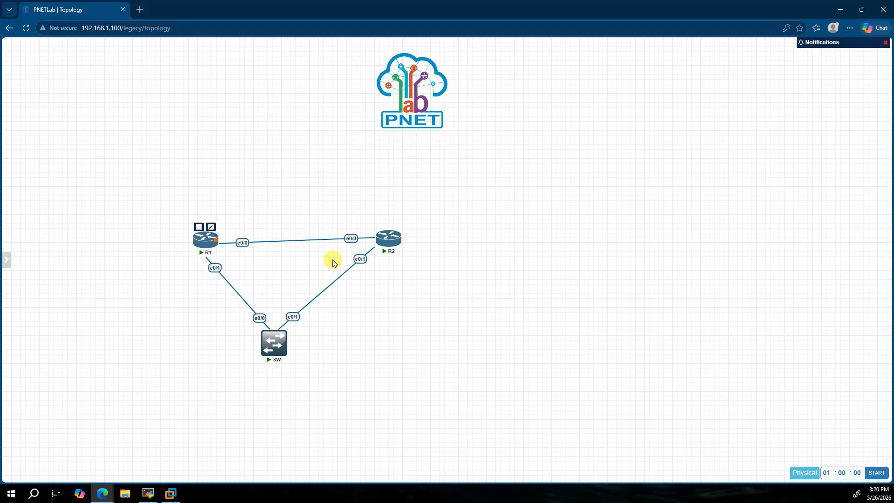
# Select R1, R2 and SW together and shift the group slightly upward on the topology canvas.
pyautogui.moveTo(429, 213); pyautogui.dragTo(109, 394)
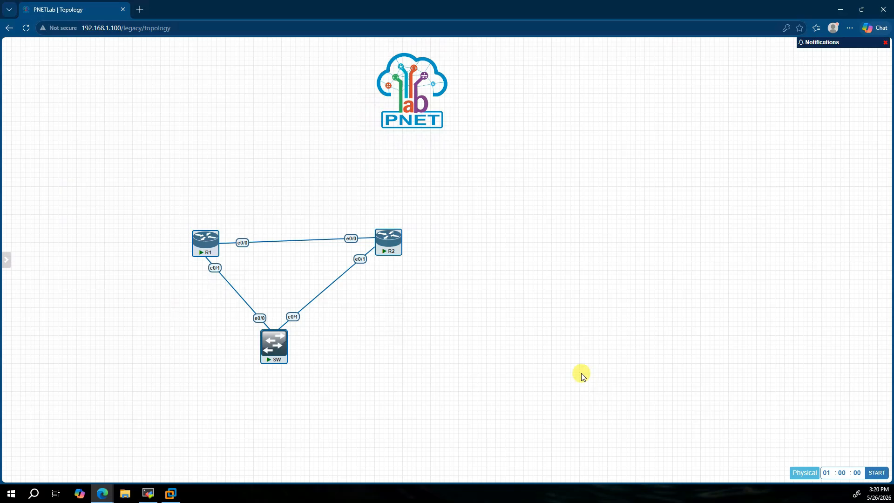
pyautogui.moveTo(7, 259)
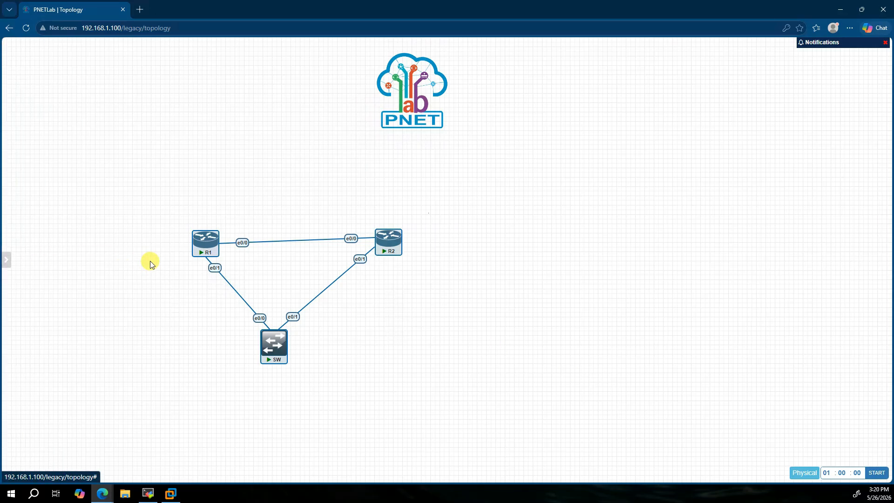
pyautogui.moveTo(199, 240)
pyautogui.moveTo(200, 243); pyautogui.dragTo(425, 381)
pyautogui.click(141, 209)
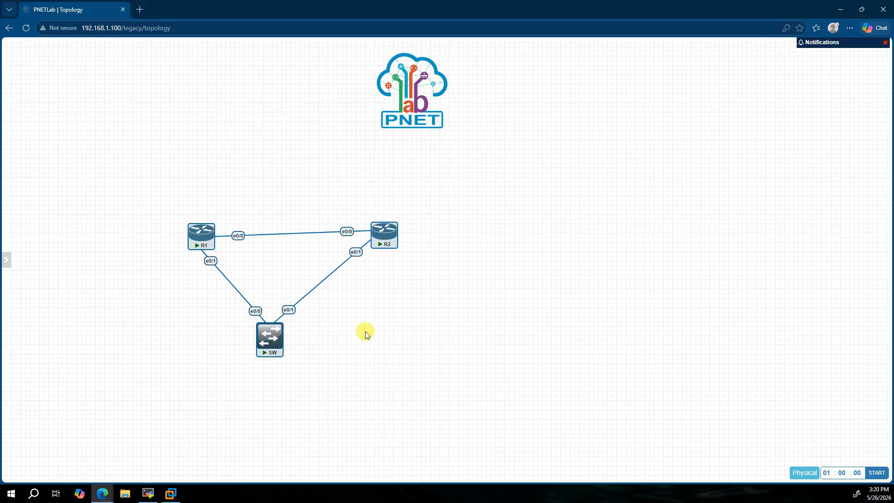
pyautogui.click(197, 232)
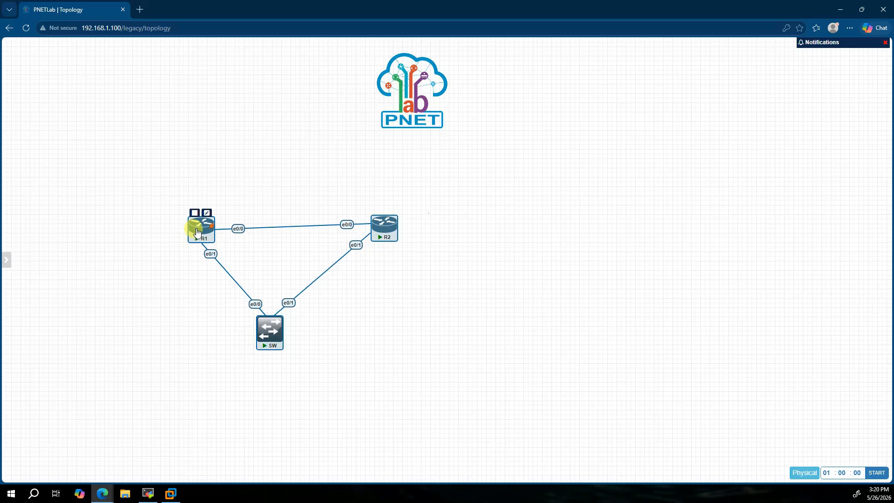
pyautogui.moveTo(139, 194); pyautogui.dragTo(449, 366)
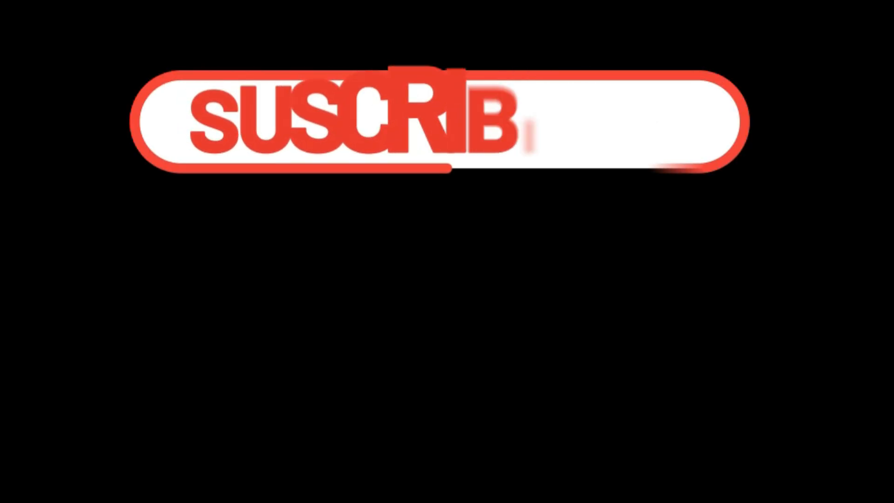